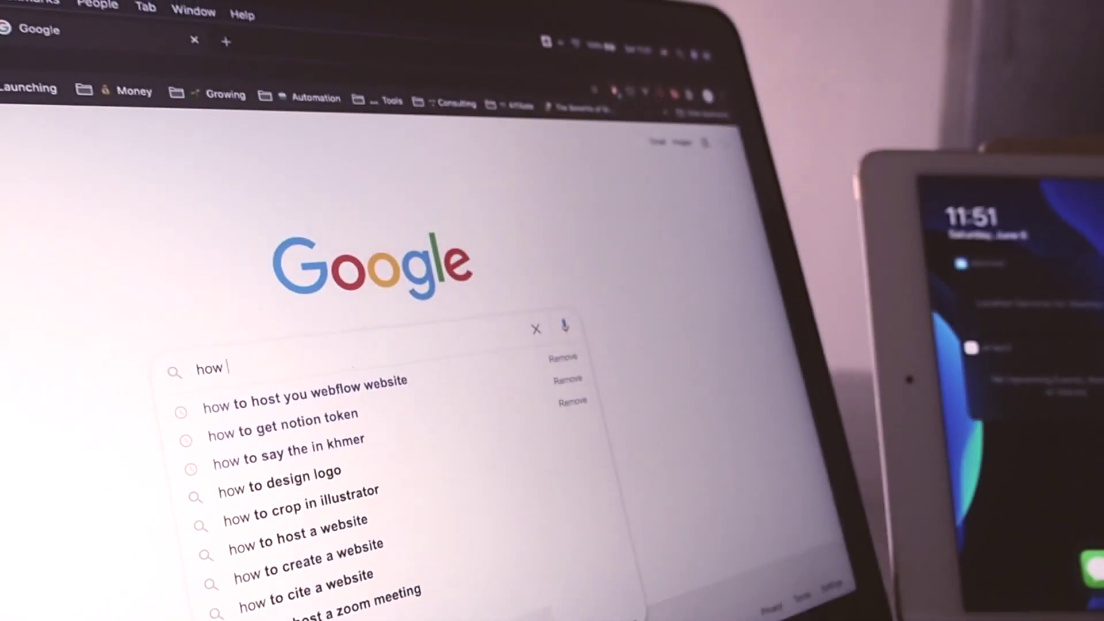
Search the web for 'how to host your webflow website' and scroll the results.
text(host your webflow )
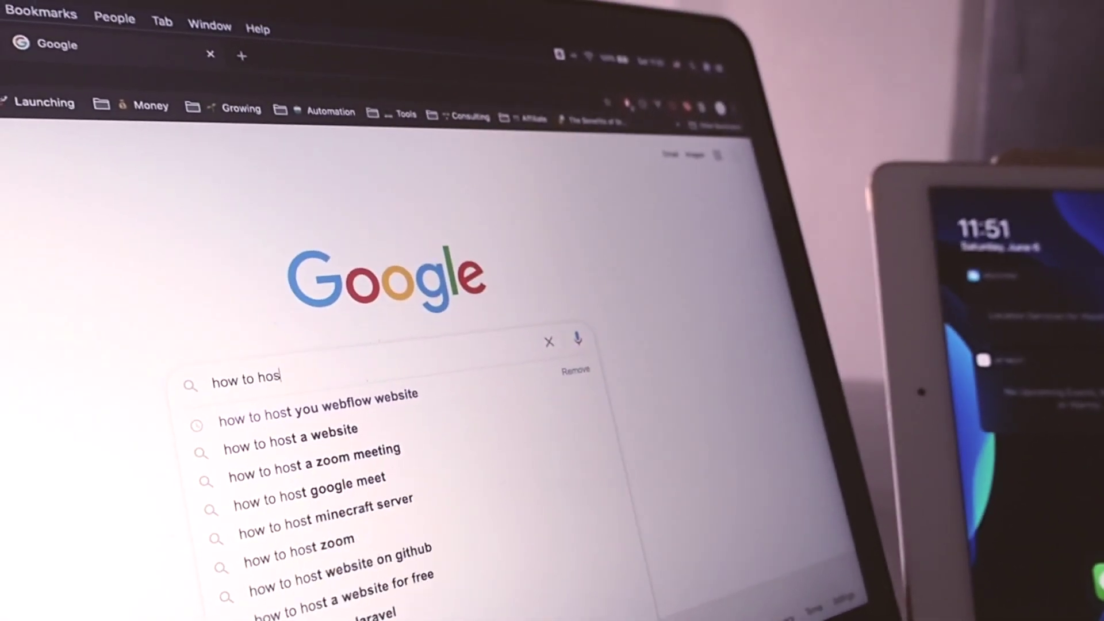
text(website)
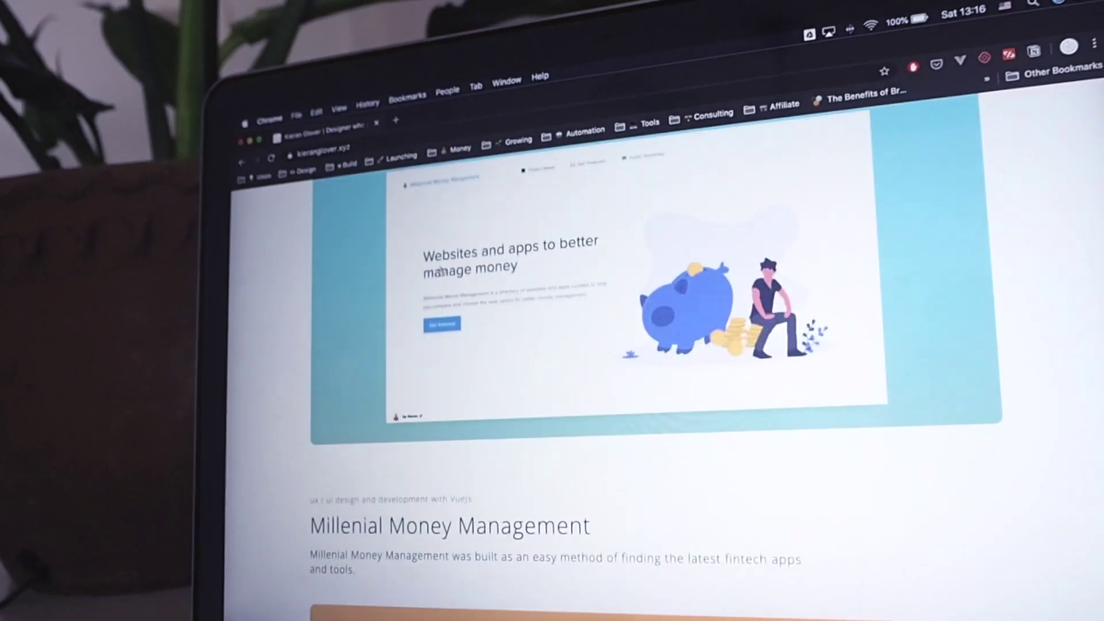
scroll(433, 273, down, 15)
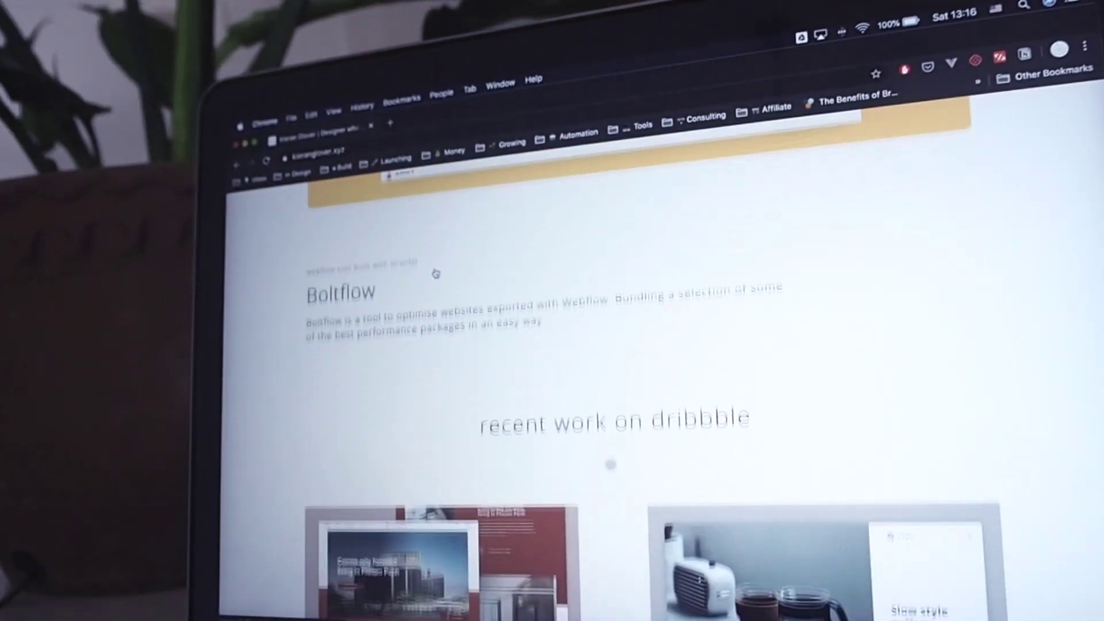
scroll(440, 261, down, 3)
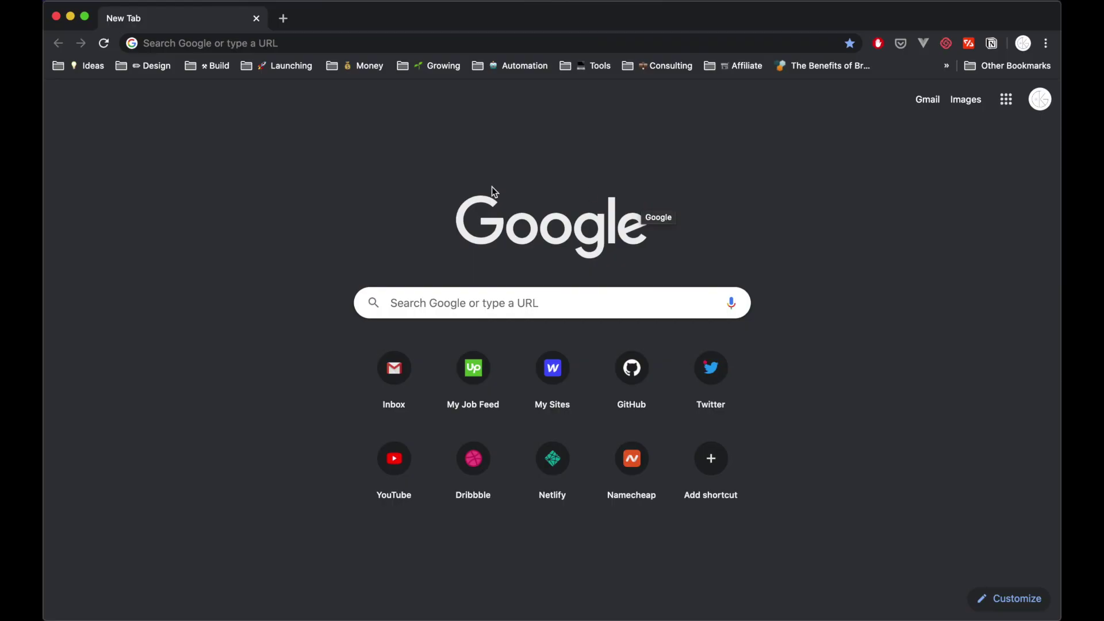
Go to namecheap.com and run a domain search for testyoutubevideo.
click(309, 35)
text(namecheap.com)
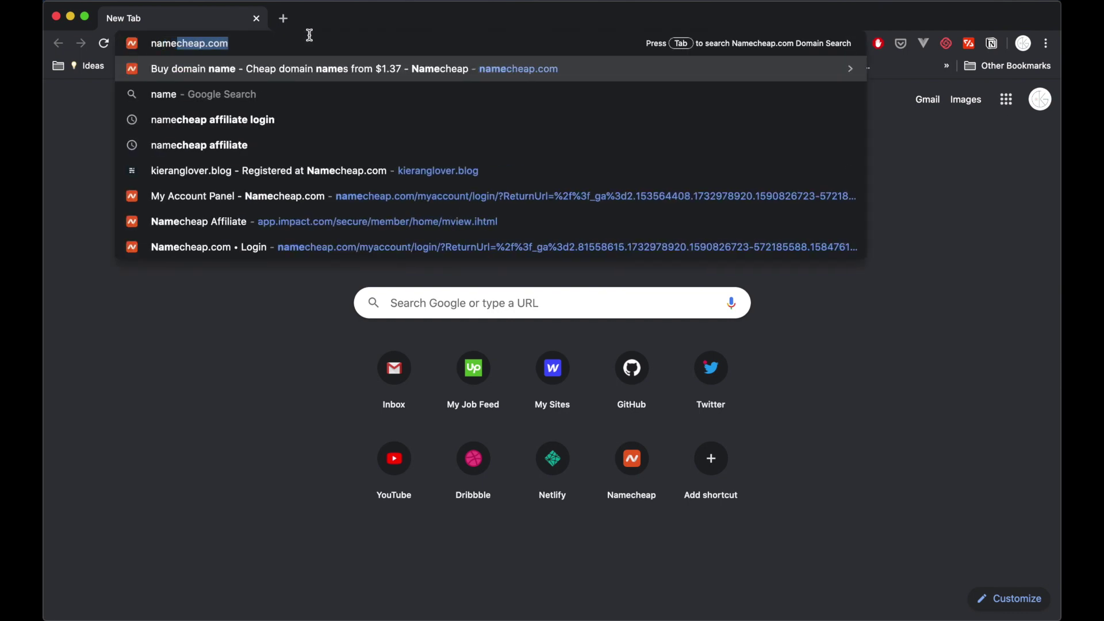
key(Return)
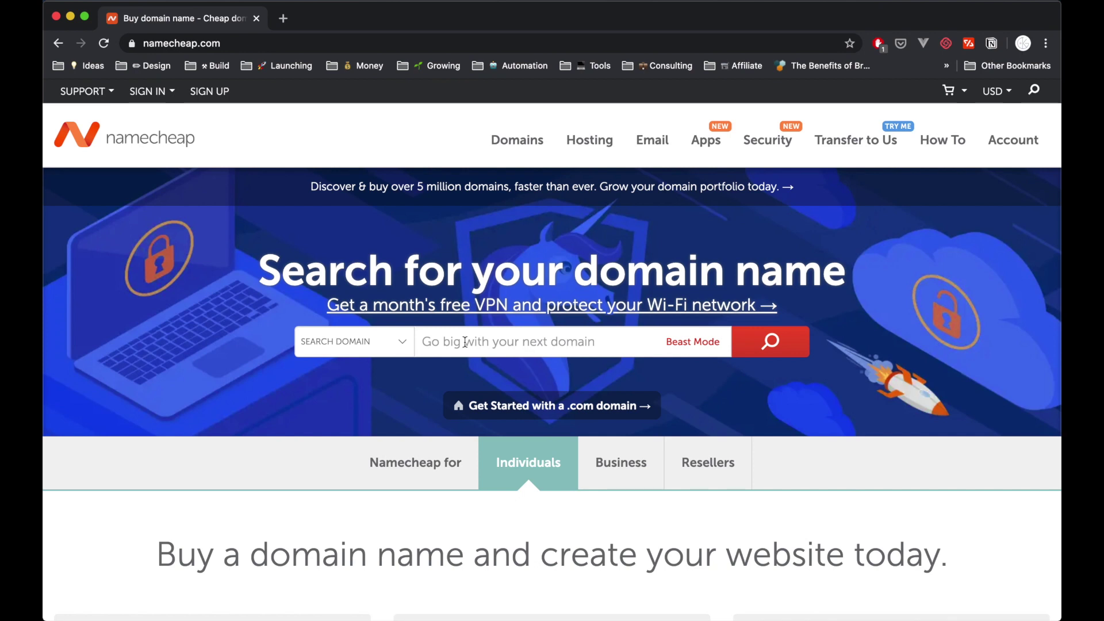
click(503, 339)
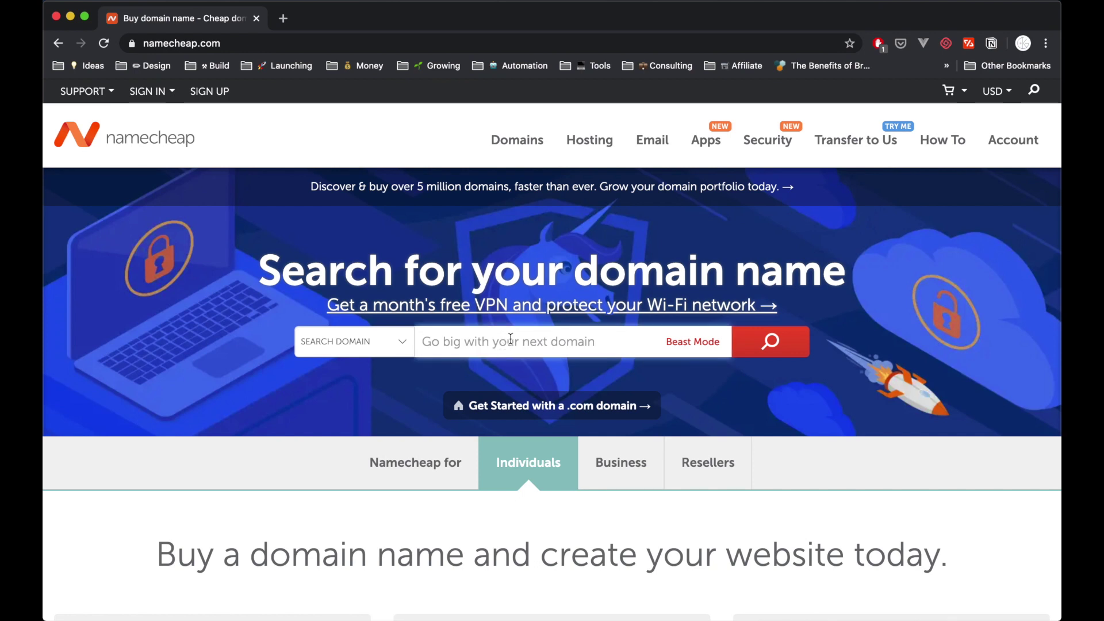
text(ki)
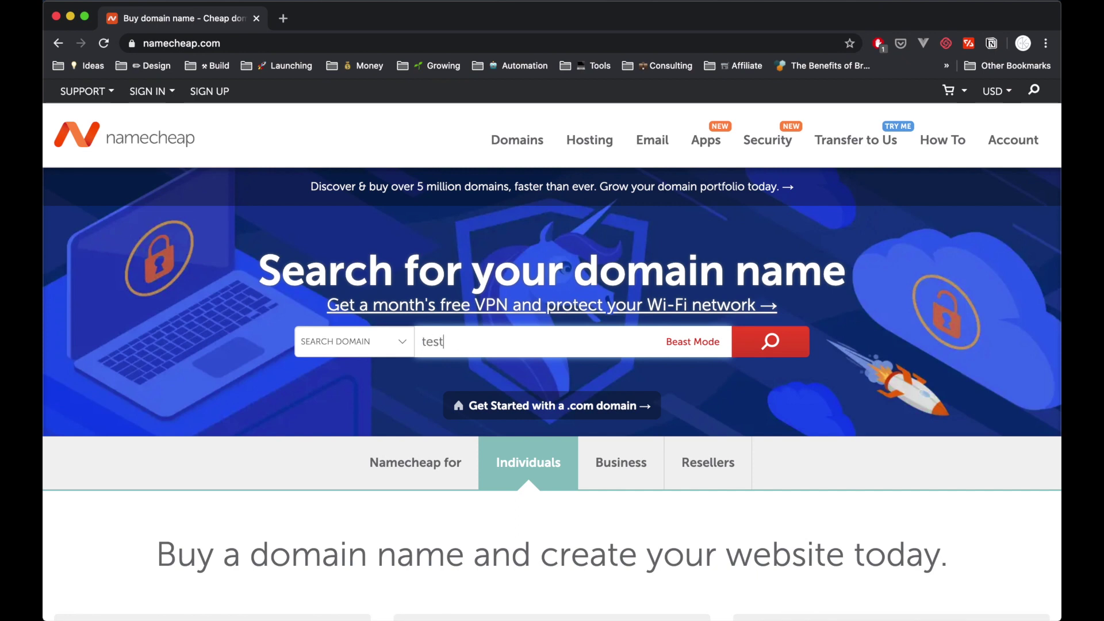
text(styoutubevideo)
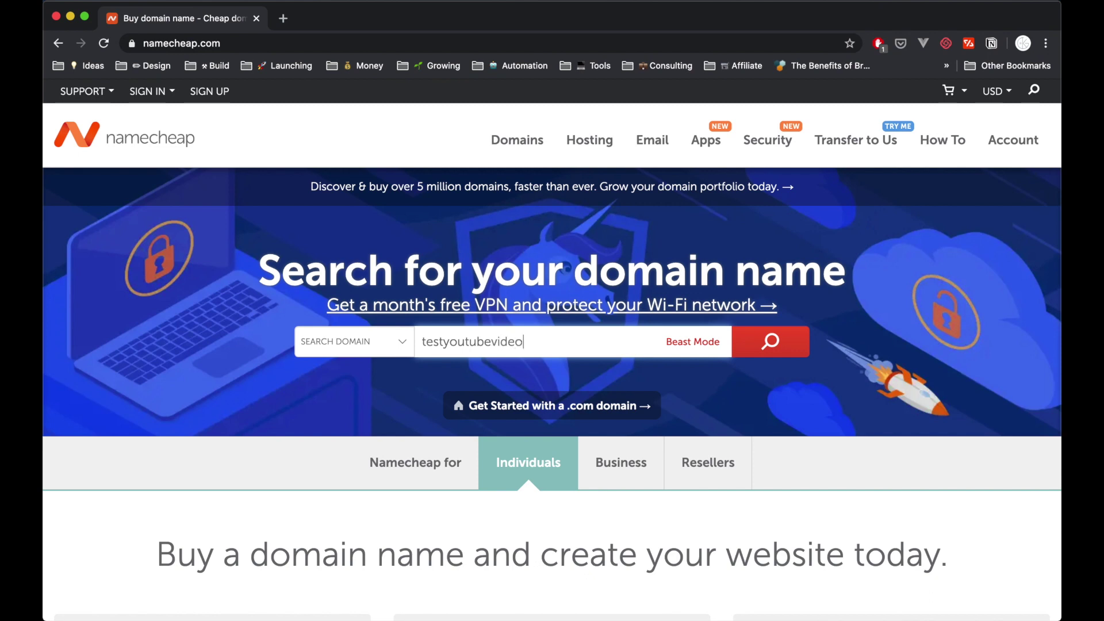
key(Return)
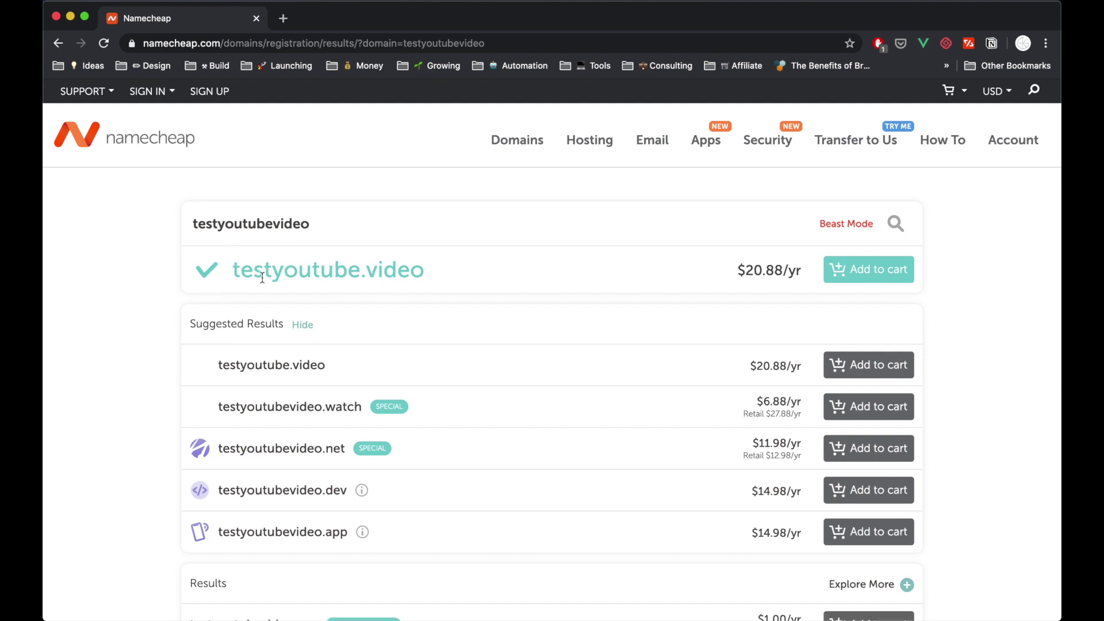
Put testyoutubevideo.xyz in the Namecheap cart and proceed to checkout at $1.18.
scroll(302, 380, down, 5)
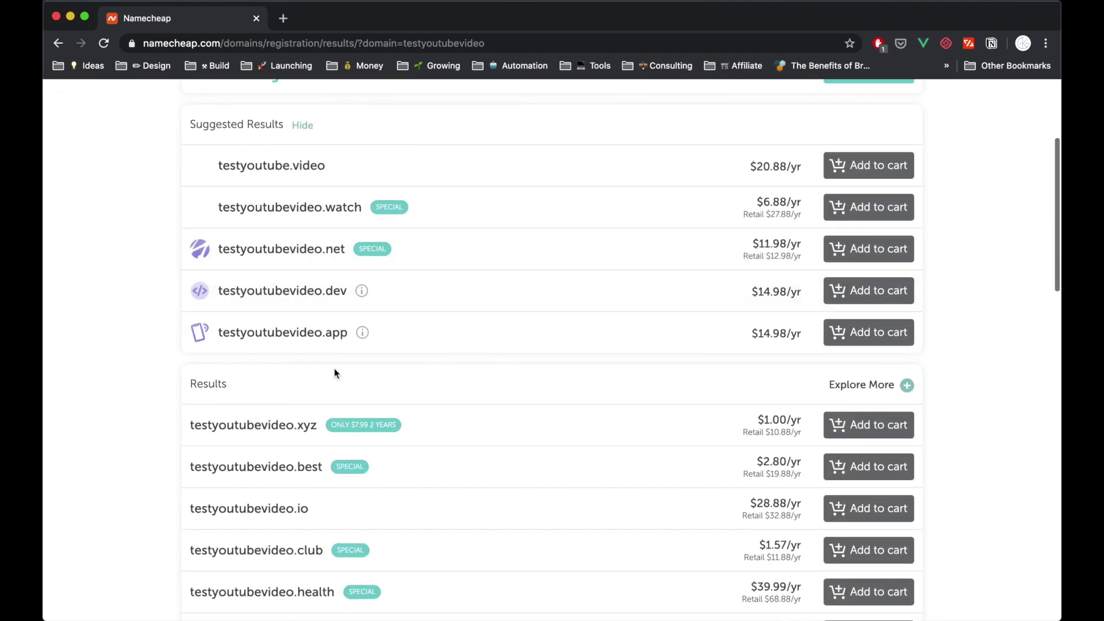
scroll(448, 363, down, 3)
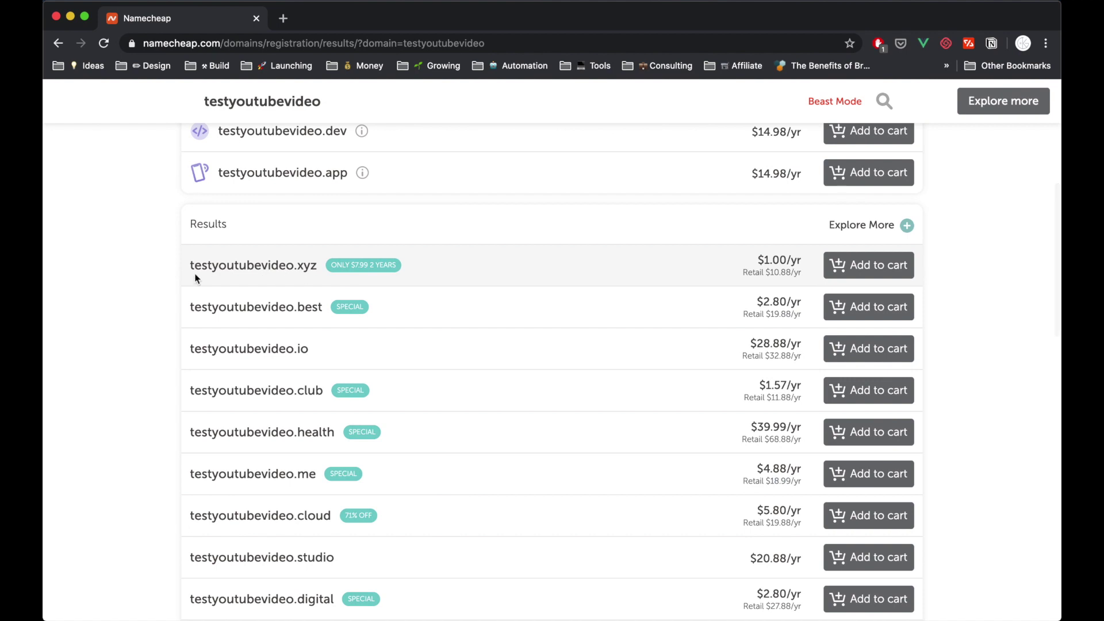
drag(190, 266, 318, 273)
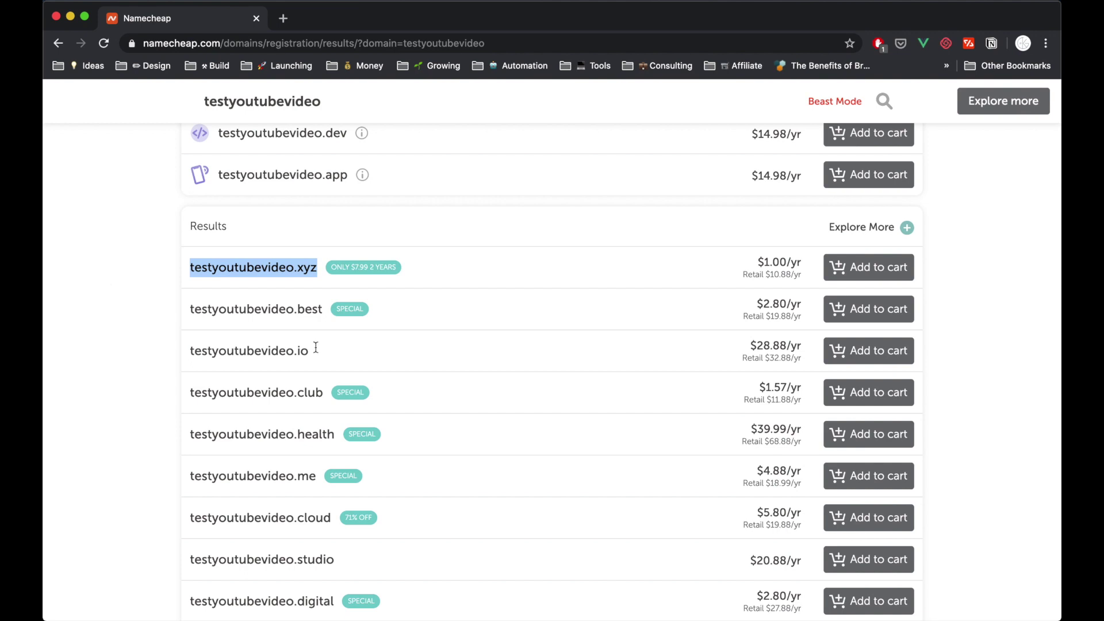
scroll(403, 345, down, 2)
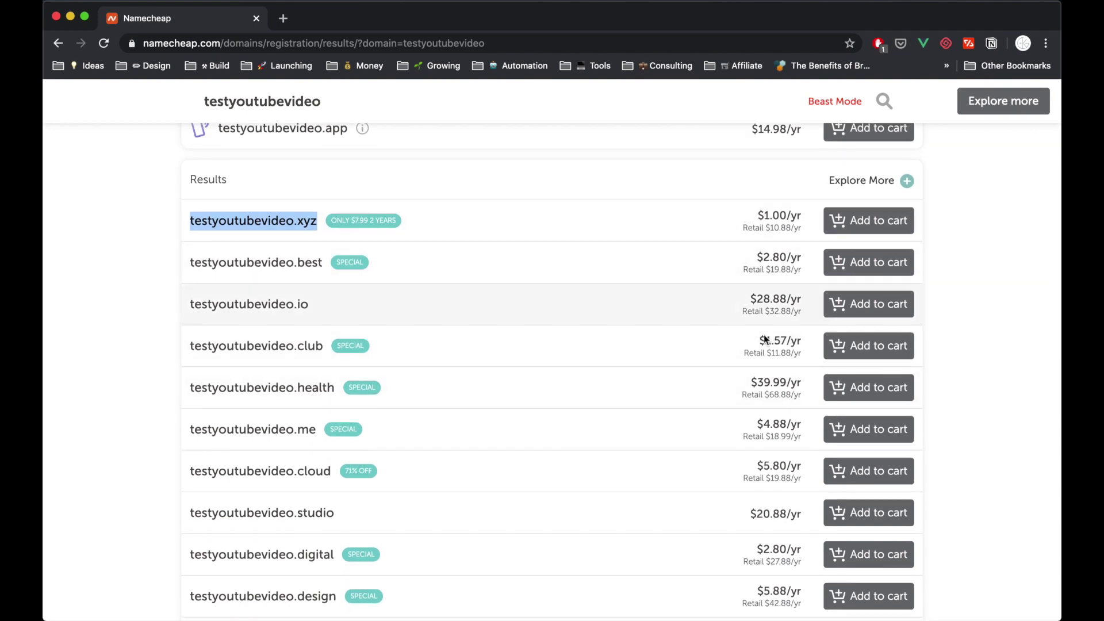
scroll(785, 354, down, 1)
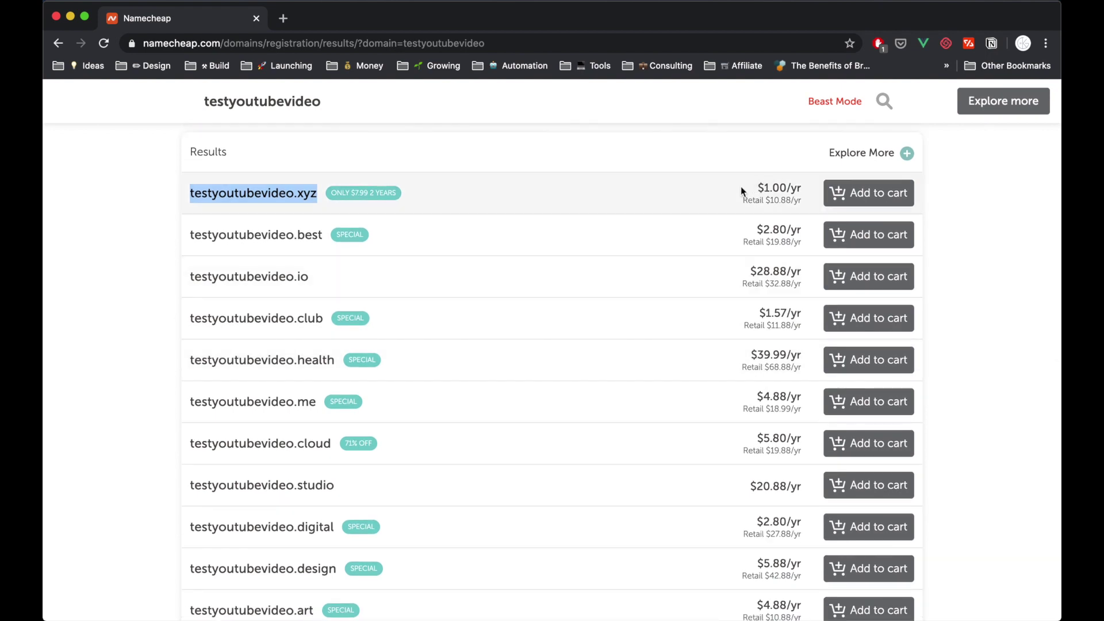
click(386, 153)
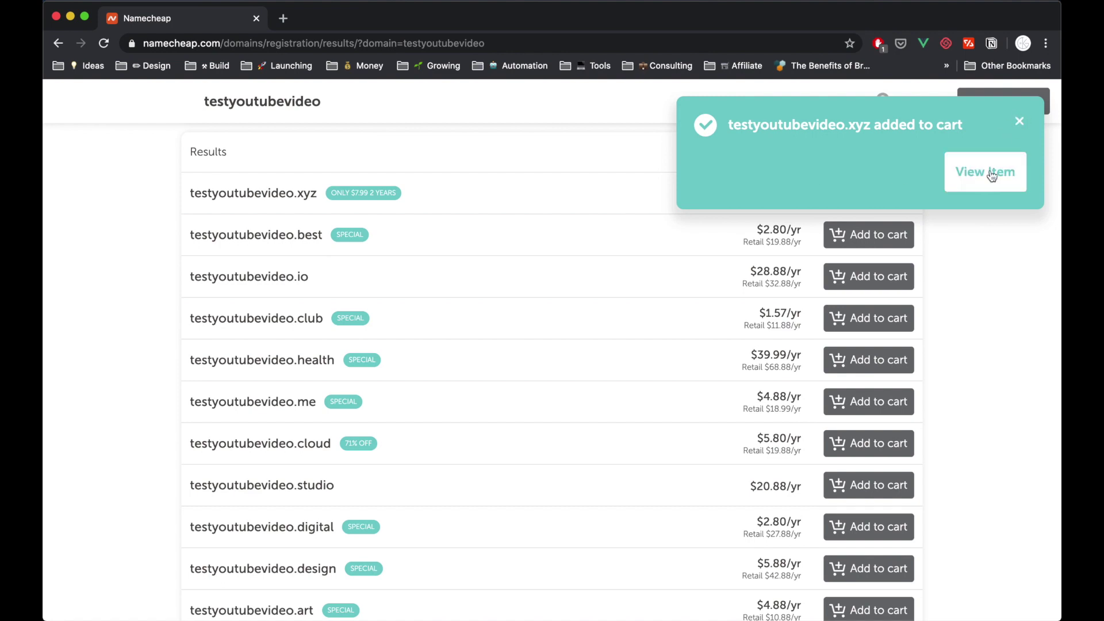
click(985, 172)
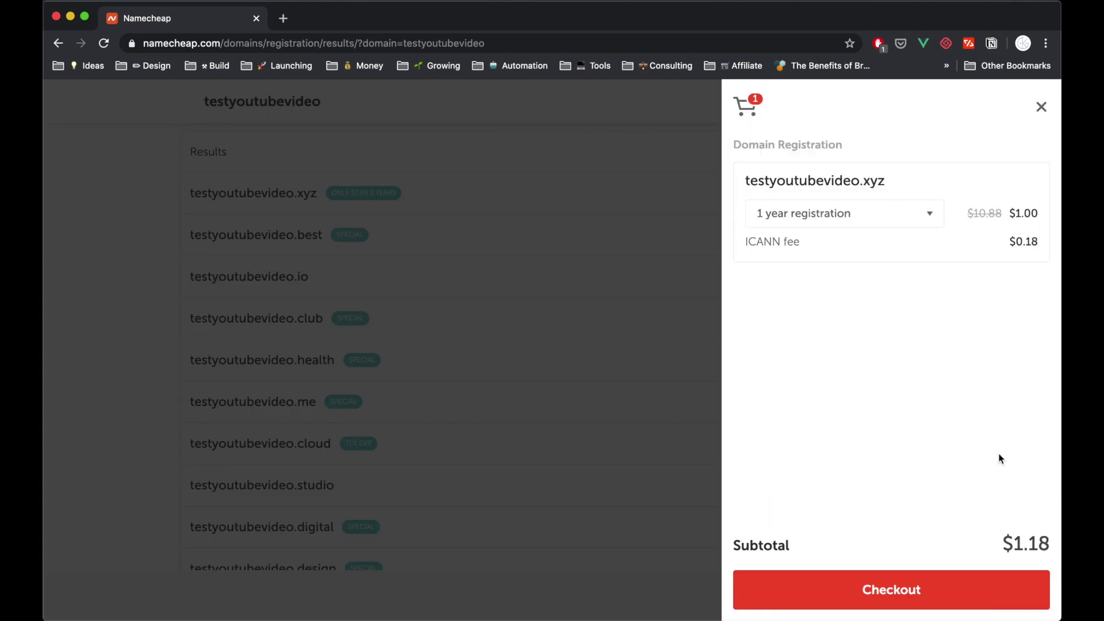
click(967, 581)
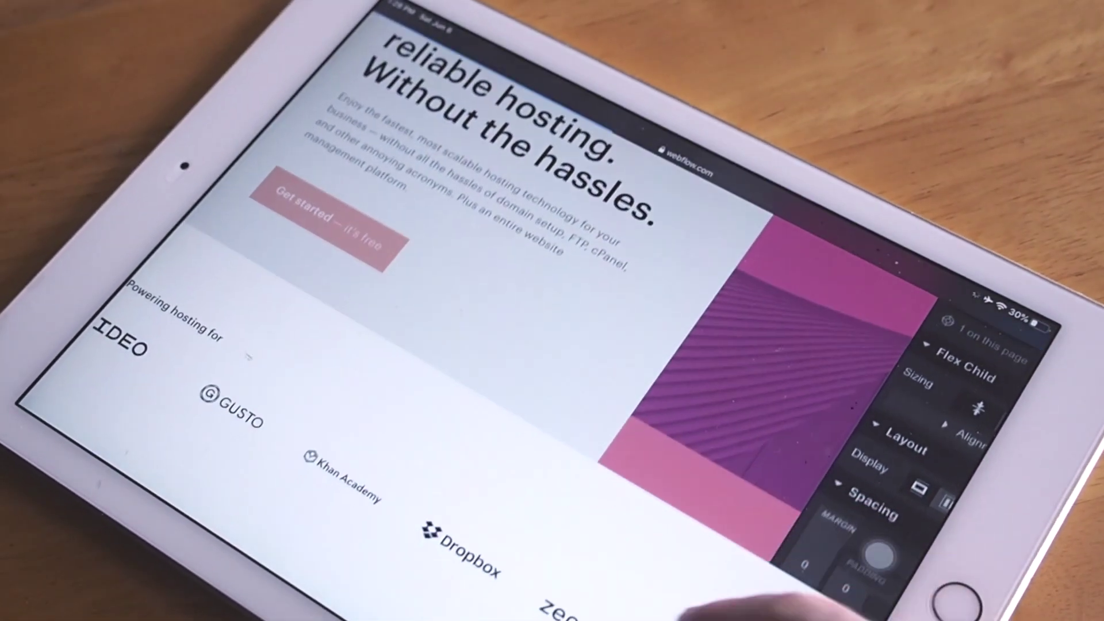
Start the custom domain setup from the goofy-bassi-bc45d3 site's Getting started section.
scroll(518, 345, down, 10)
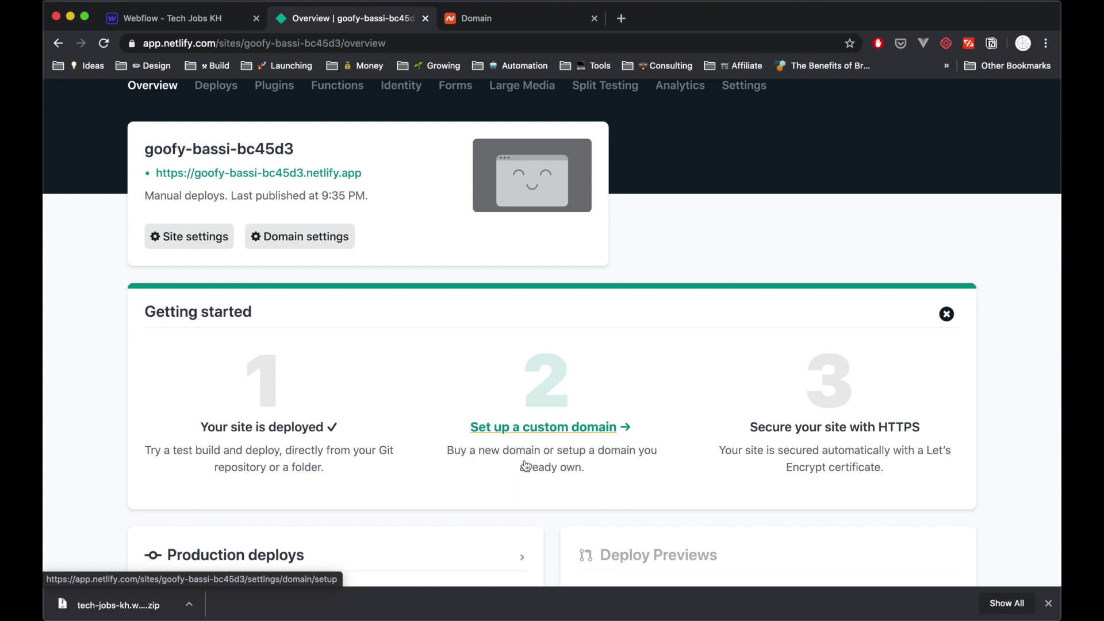
click(561, 431)
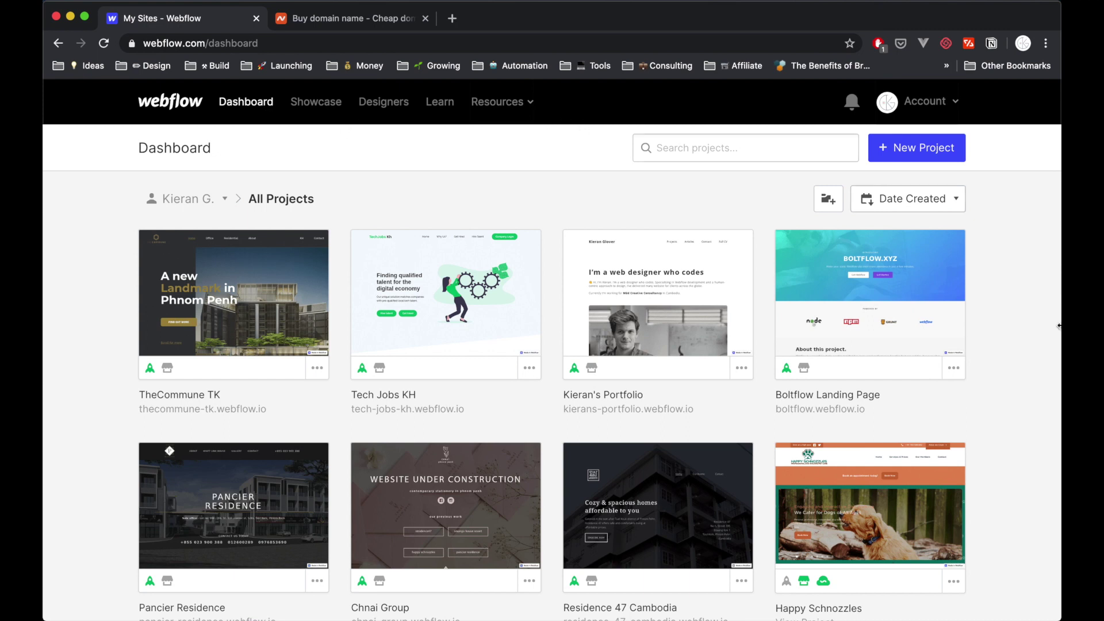
Open the Happy Schnozzles project settings on its Hosting tab.
scroll(708, 335, down, 1)
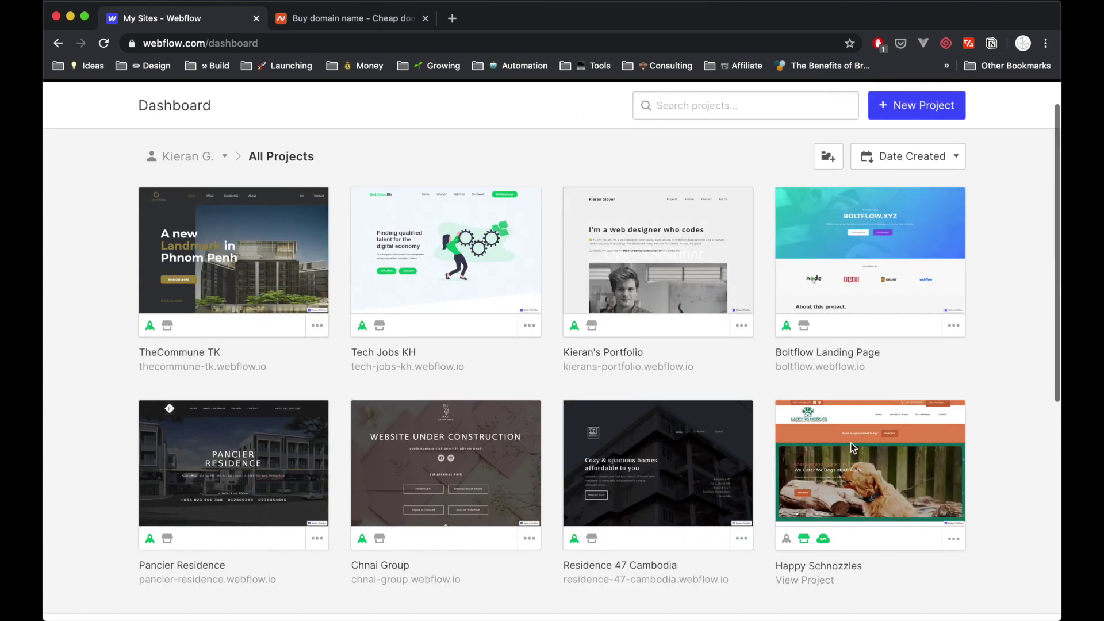
click(954, 541)
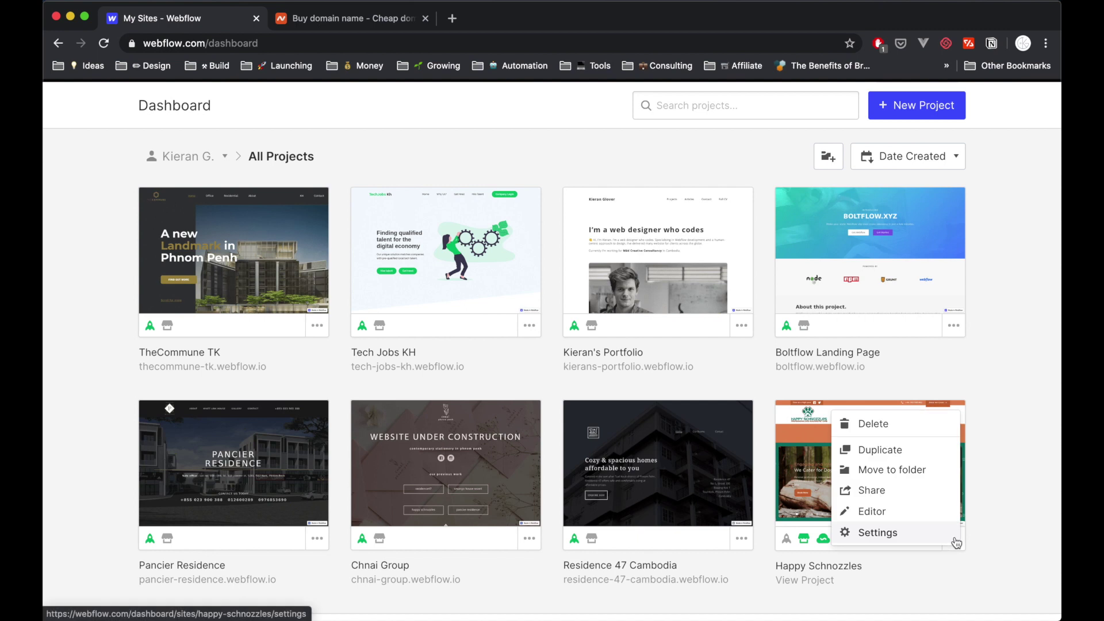
click(885, 534)
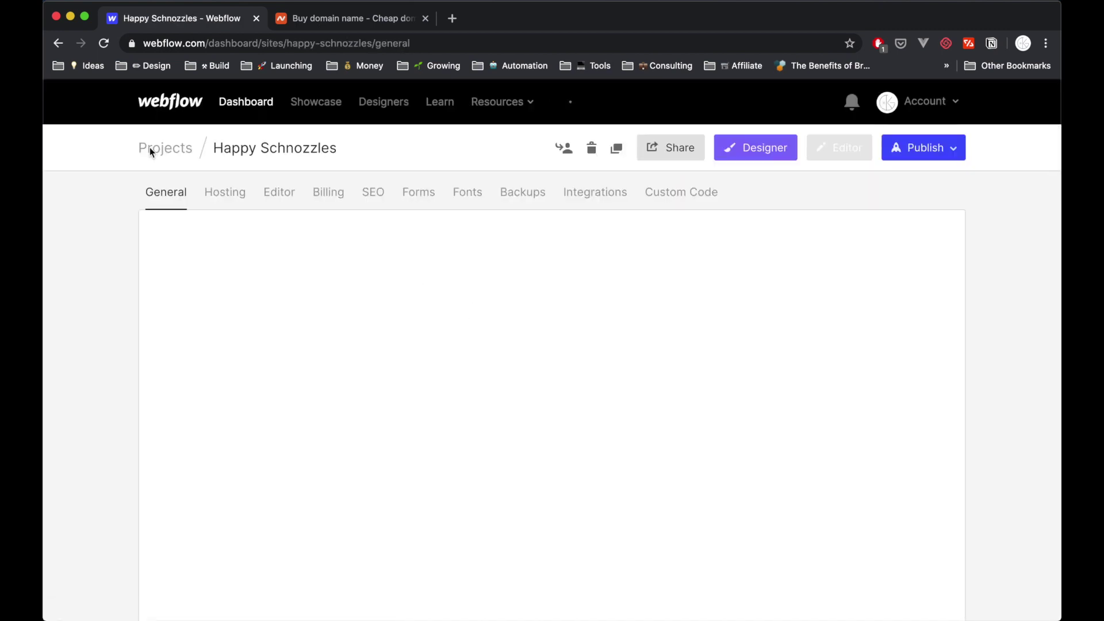
click(223, 196)
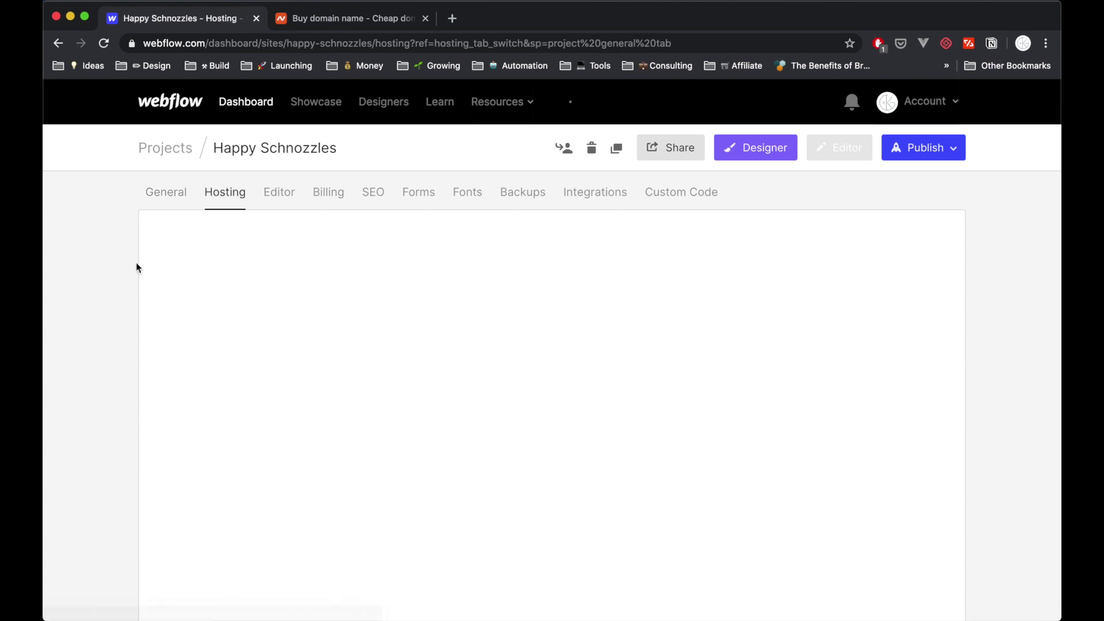
Compare the Website and Ecommerce hosting plans, then choose CMS hosting.
scroll(132, 266, down, 1)
scroll(132, 268, down, 2)
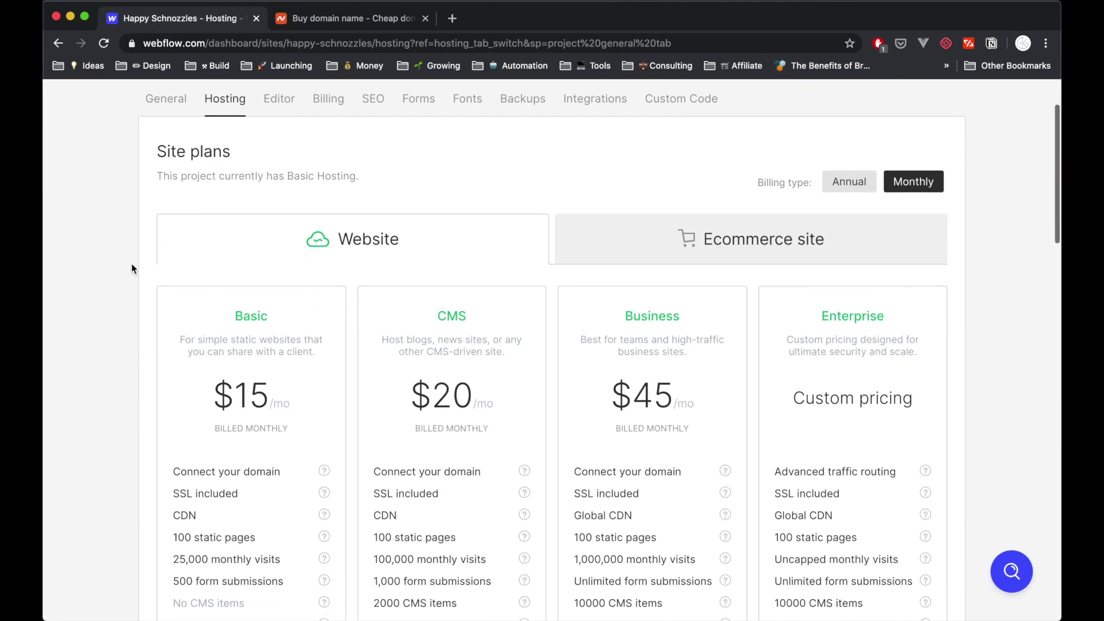
scroll(392, 310, down, 1)
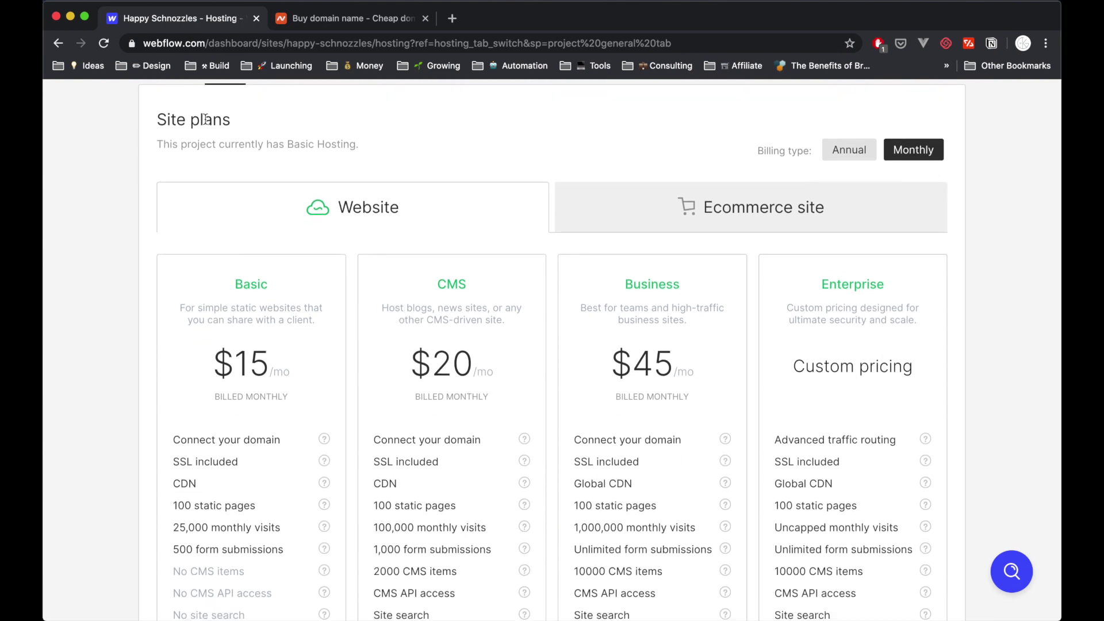
scroll(403, 149, down, 2)
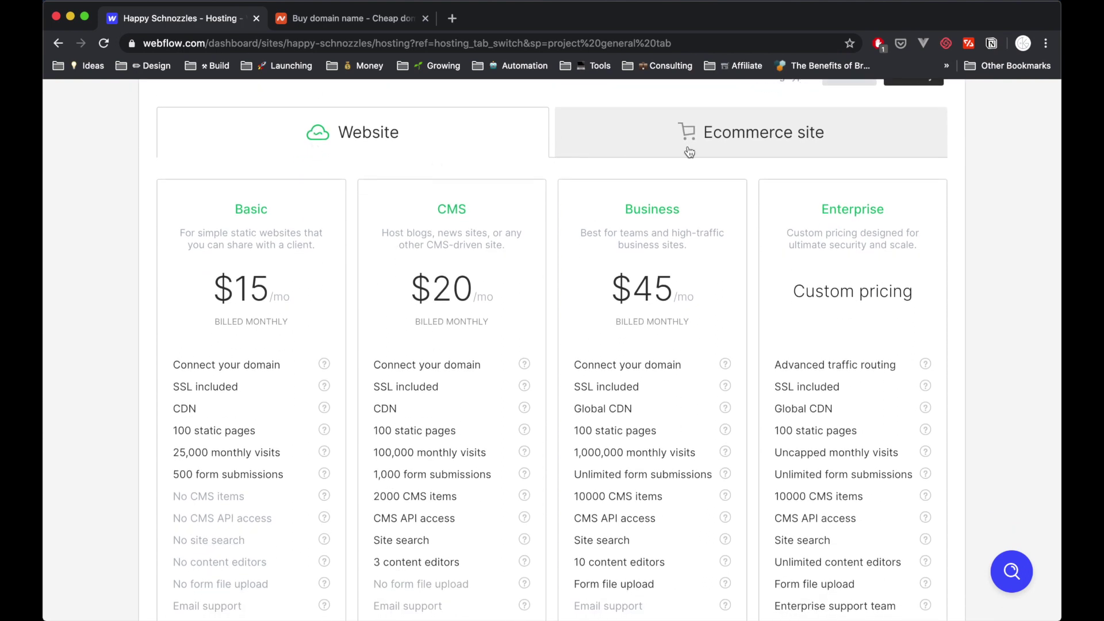
click(713, 138)
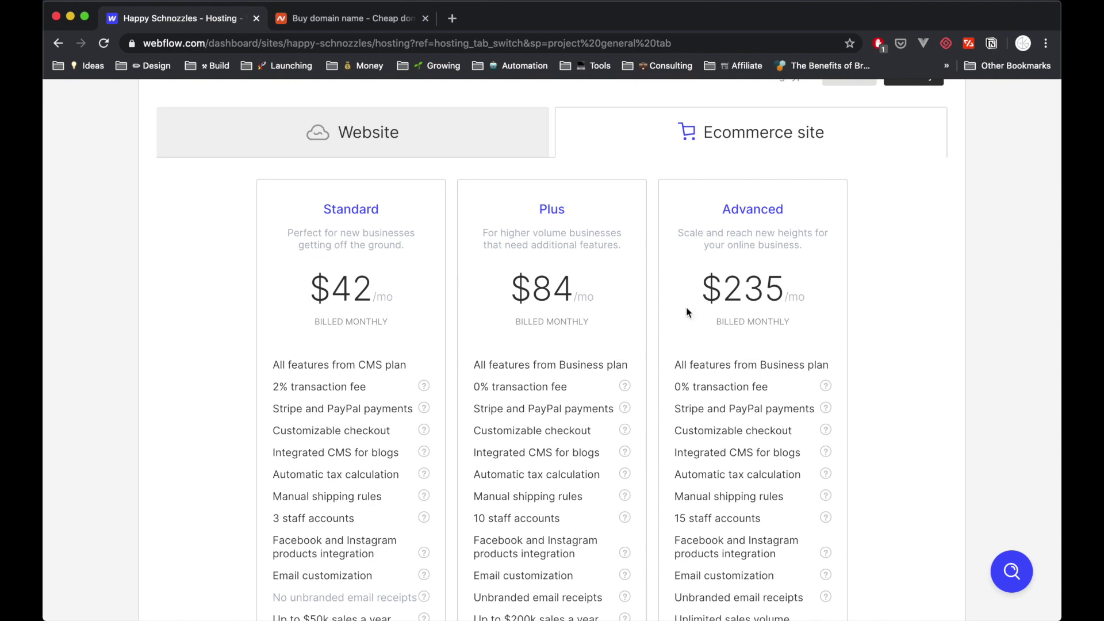
click(444, 145)
scroll(240, 290, down, 1)
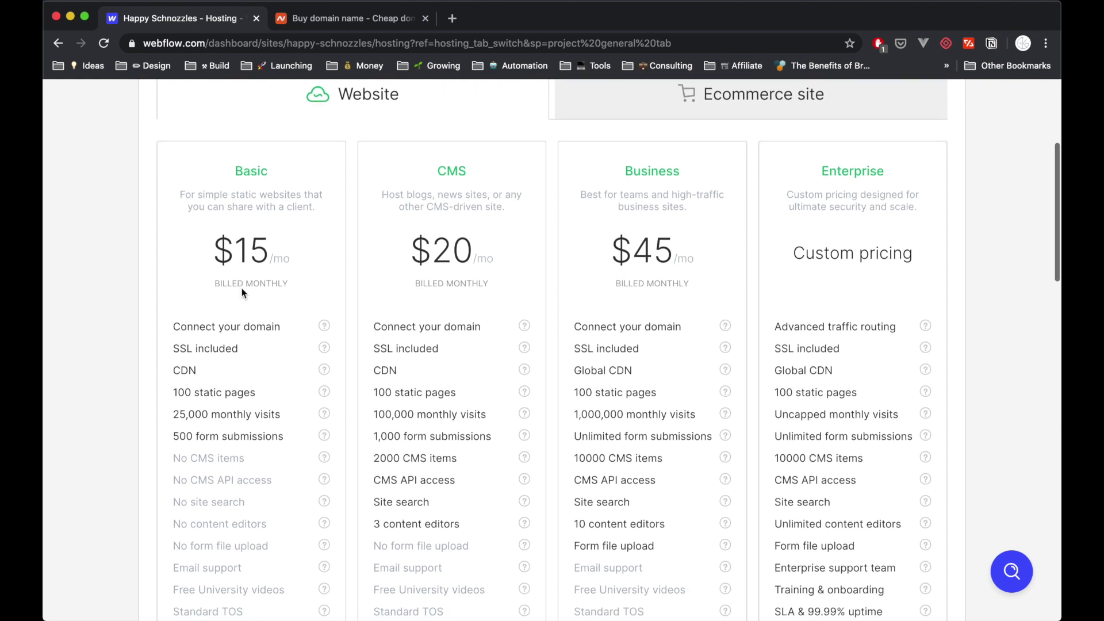
scroll(488, 207, down, 2)
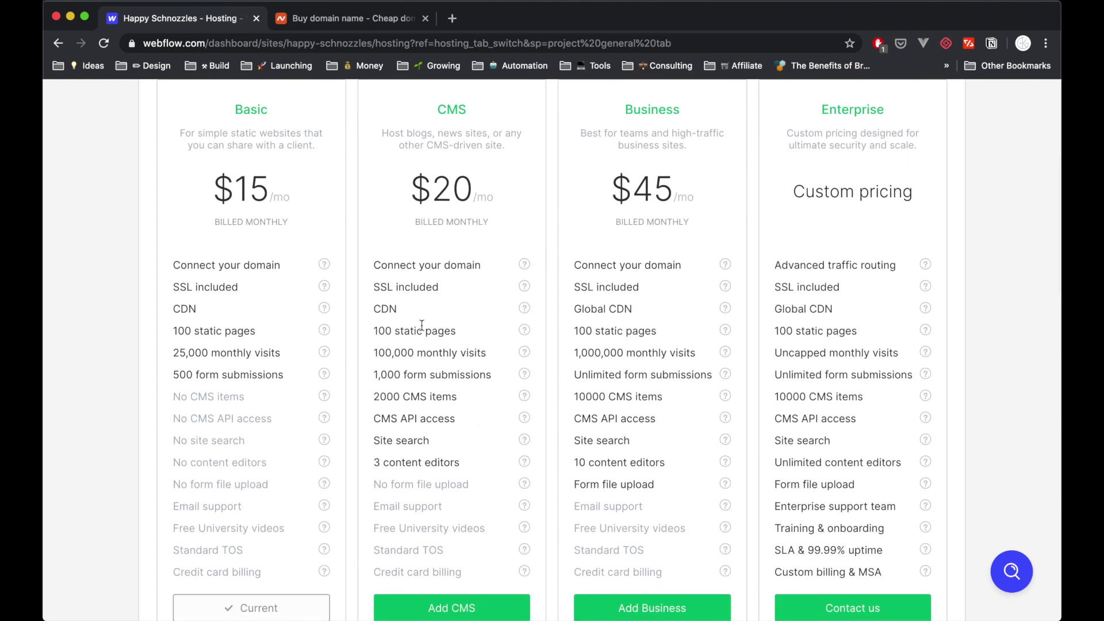
scroll(421, 325, down, 1)
scroll(373, 310, up, 1)
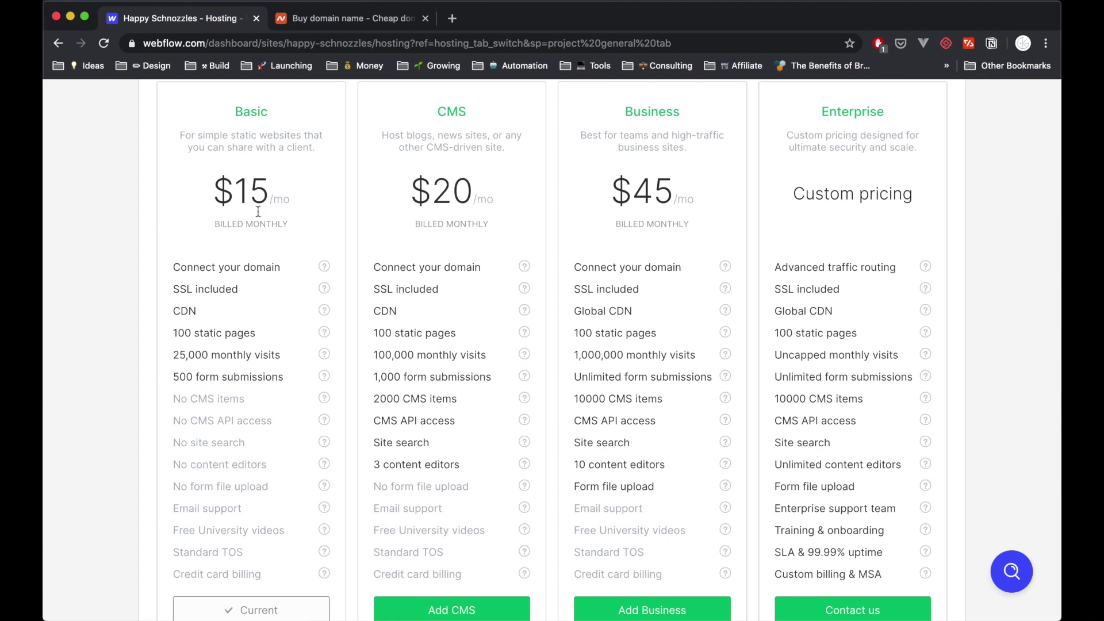
scroll(303, 327, down, 2)
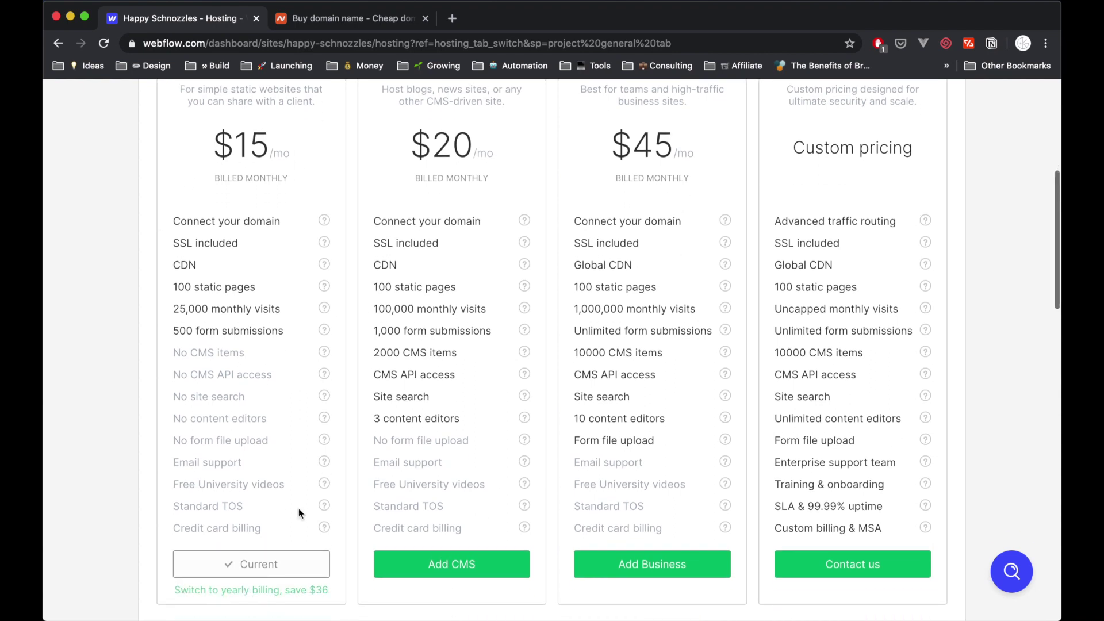
click(456, 561)
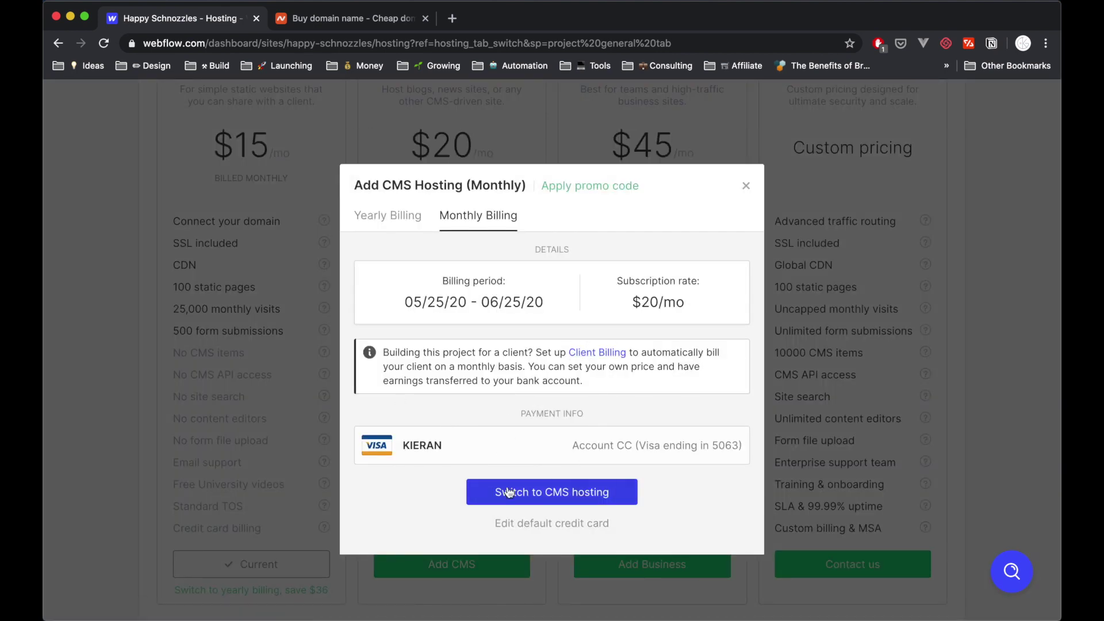
click(746, 186)
scroll(267, 280, down, 3)
scroll(268, 280, down, 4)
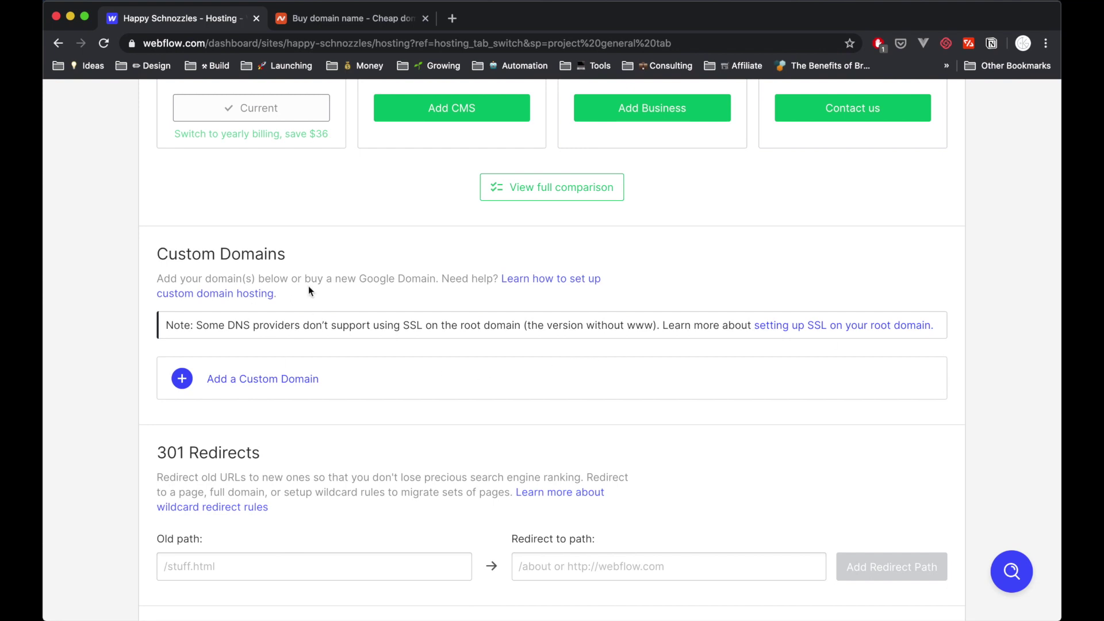
click(237, 380)
scroll(261, 426, up, 3)
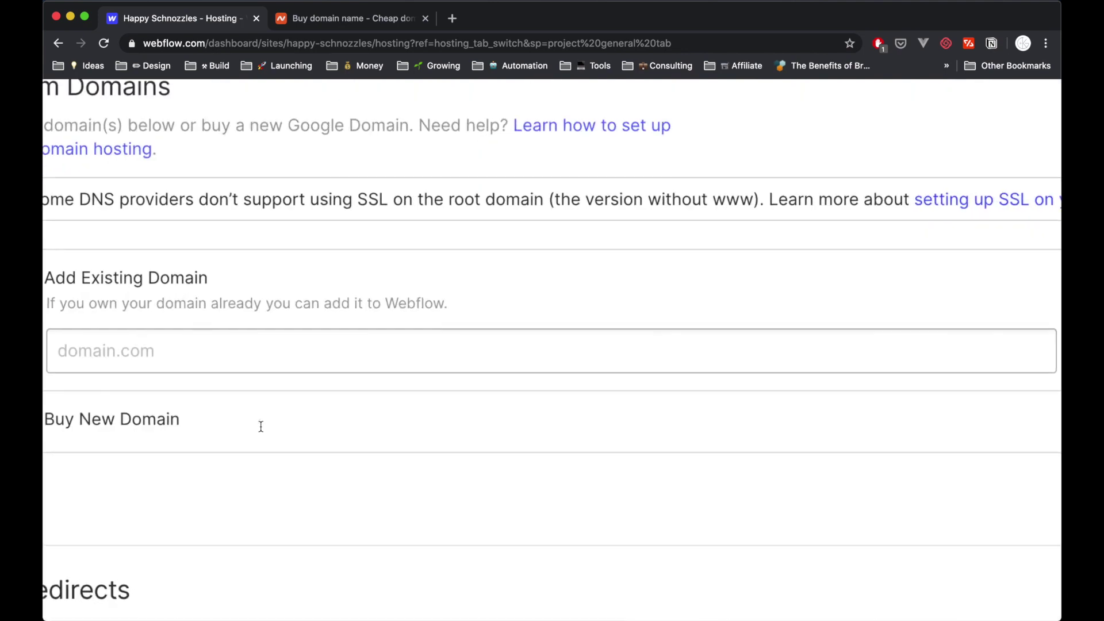
scroll(252, 367, down, 3)
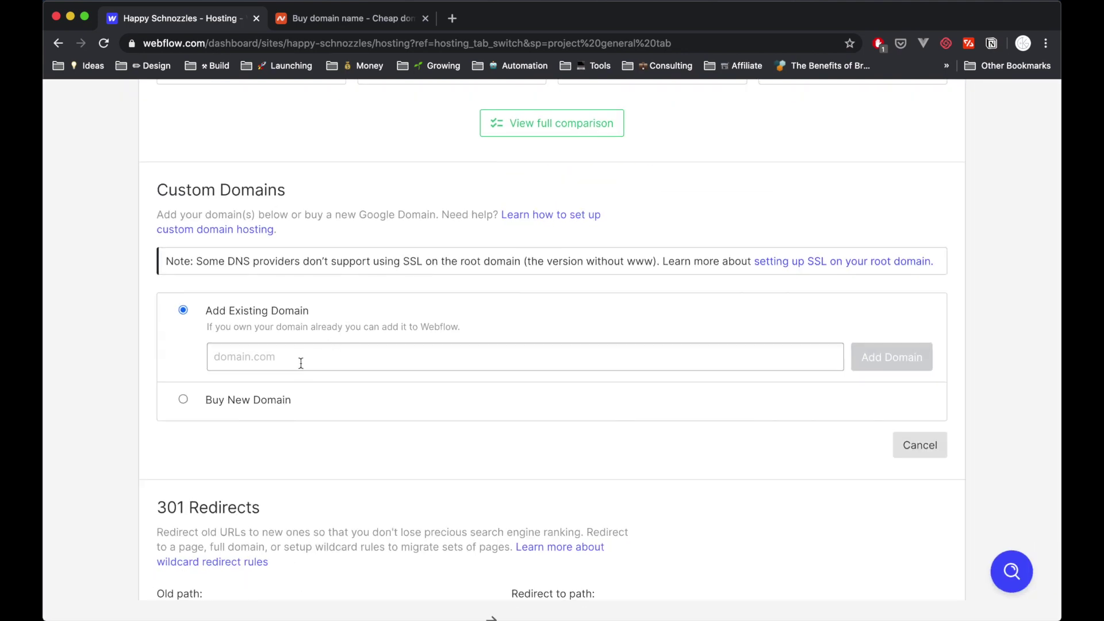
click(301, 362)
text(happy)
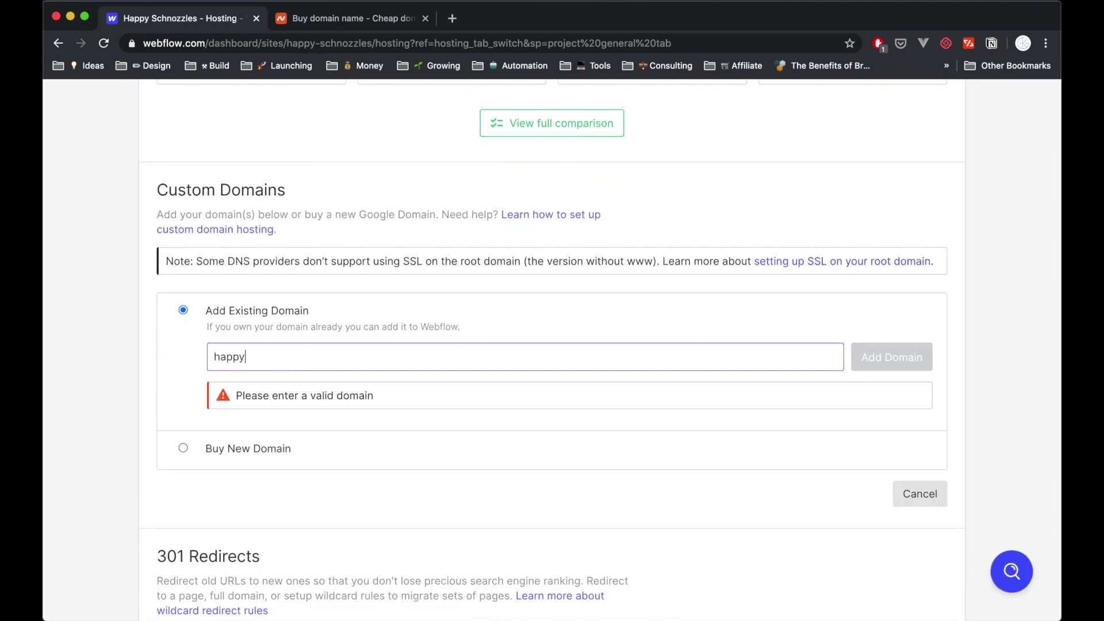
text(schnozzles.com)
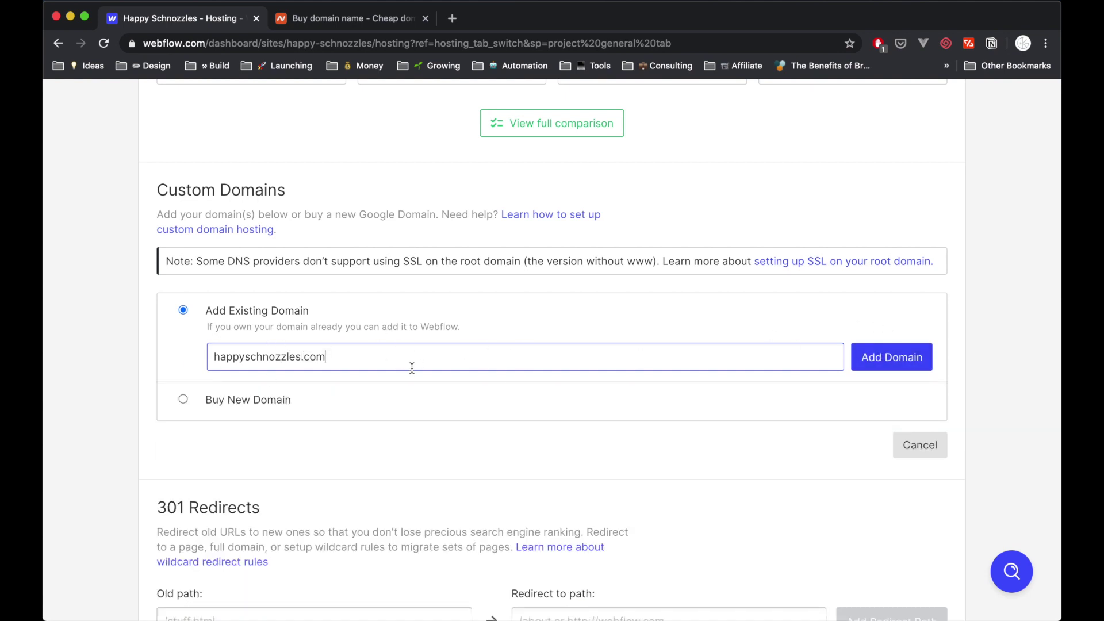
click(915, 358)
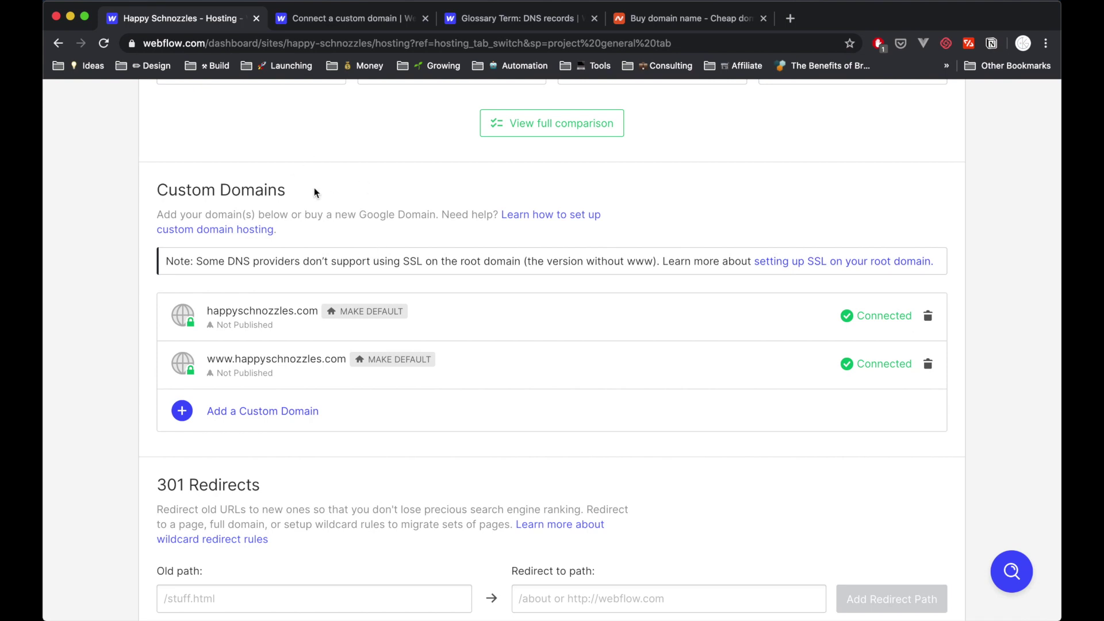
Look up the A record IPs 13.248.155.104, 76.223.27.102 and CNAME proxy-ssl.webflow.com.
click(464, 21)
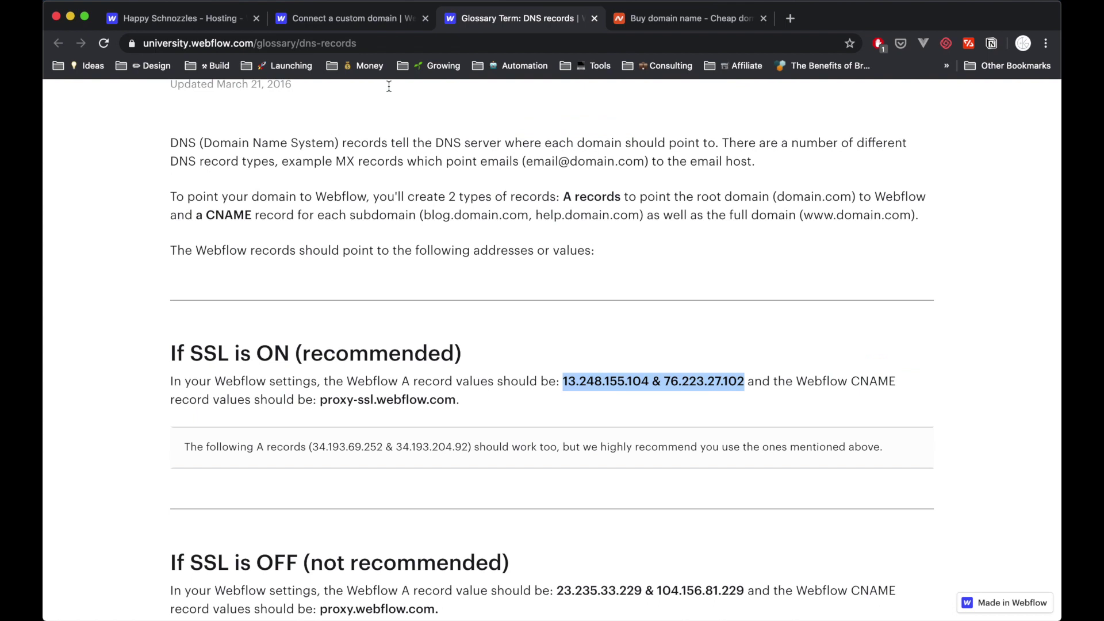
click(344, 16)
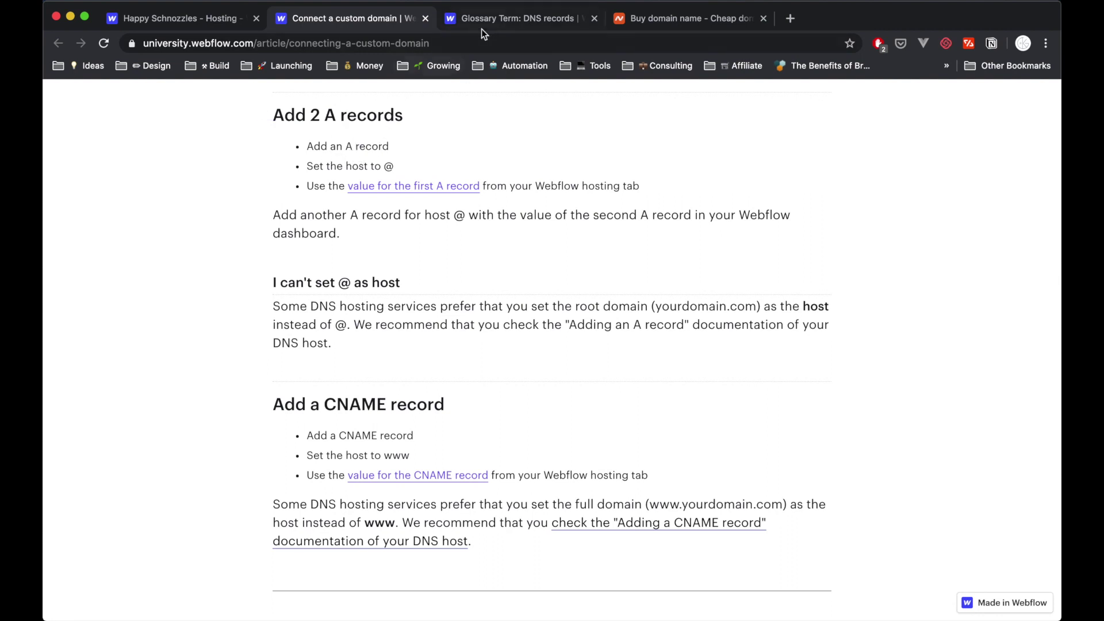
click(500, 23)
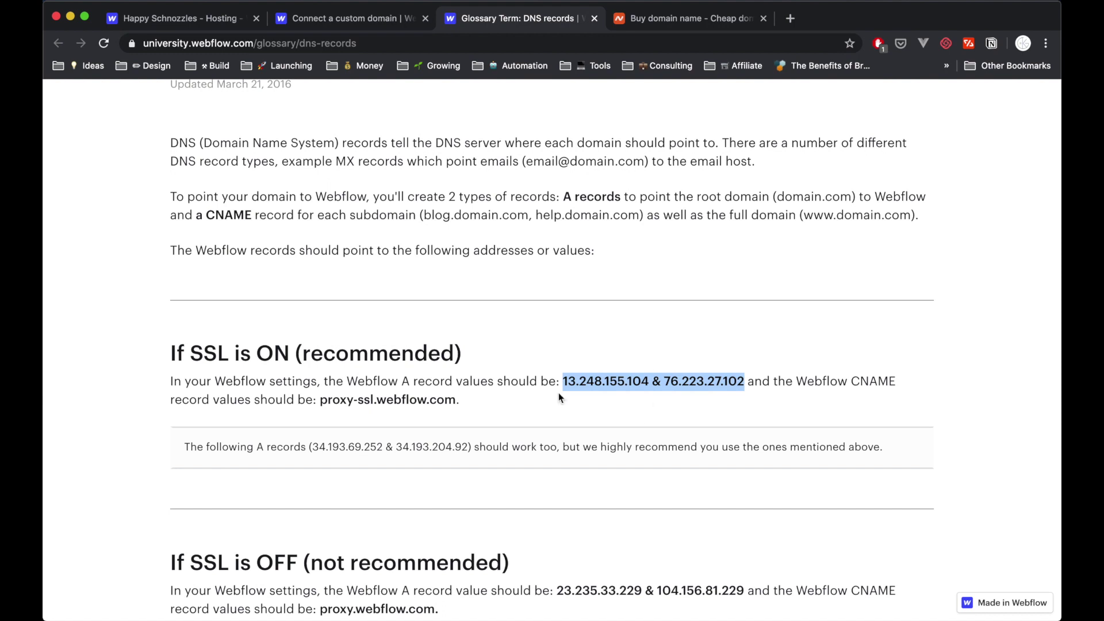
click(343, 23)
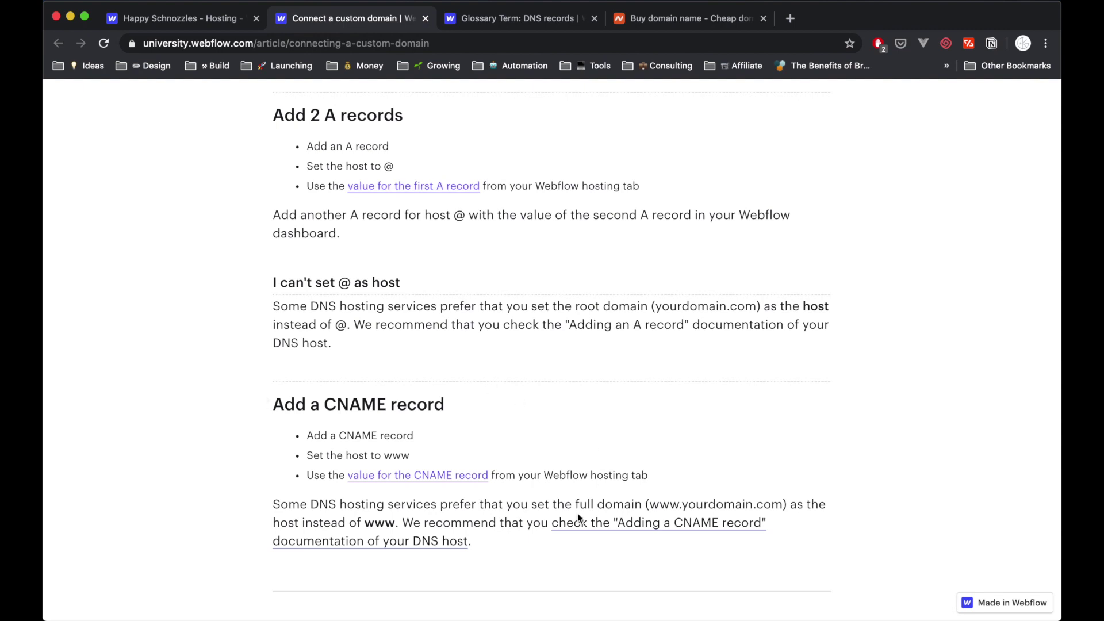
double_click(366, 525)
key(ctrl+Tab)
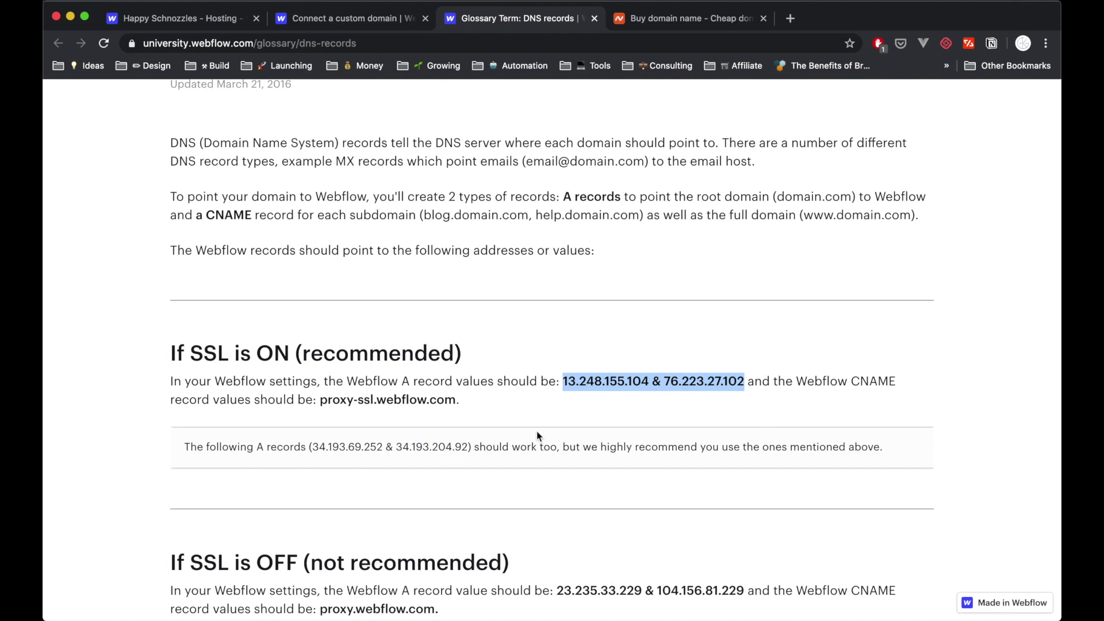
click(364, 401)
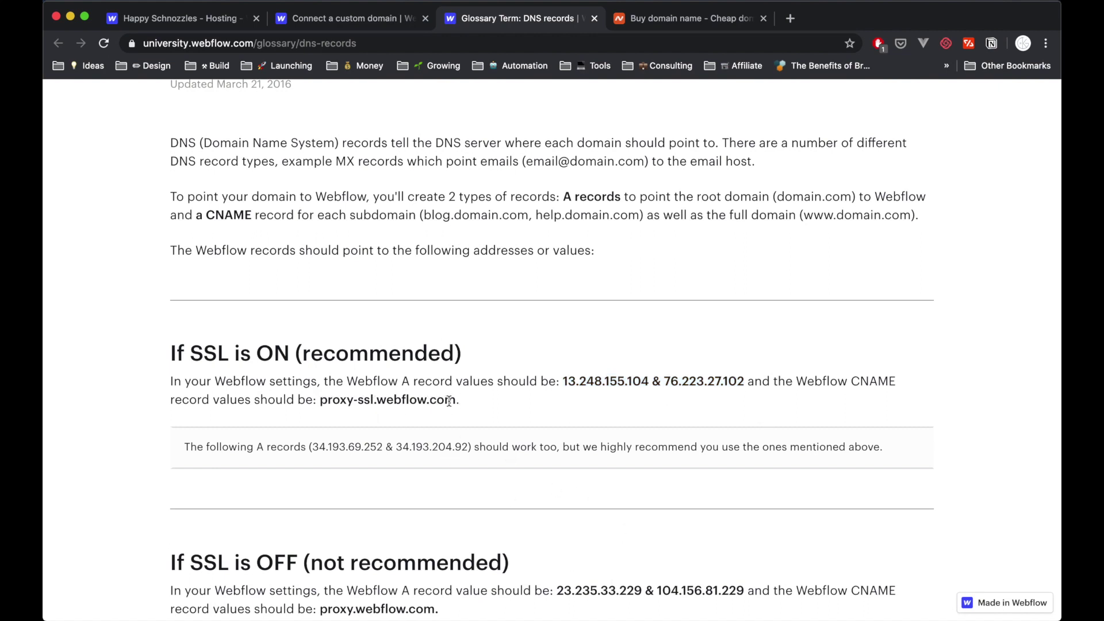
click(651, 23)
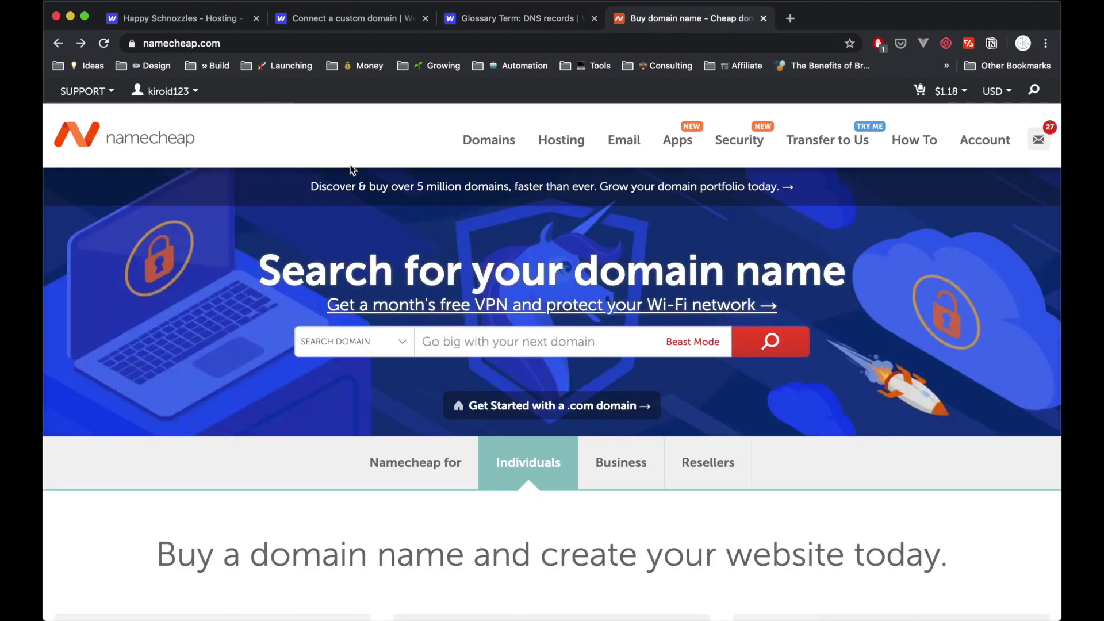
Open the management page for makermusic.xyz from the Namecheap account dashboard.
mouse_move(872, 158)
mouse_move(983, 147)
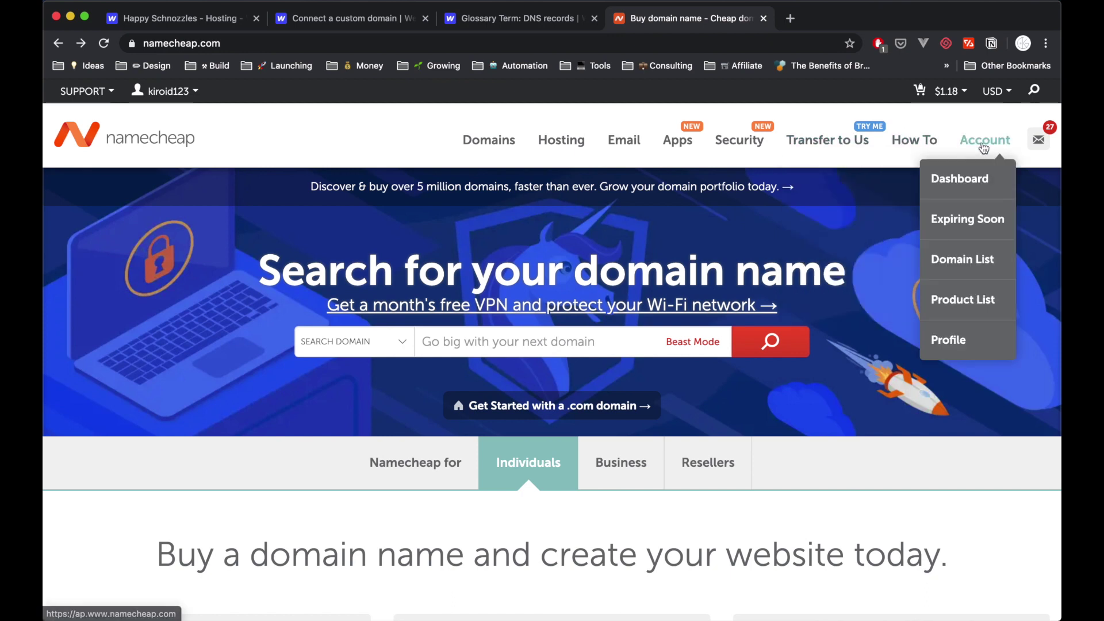
click(972, 181)
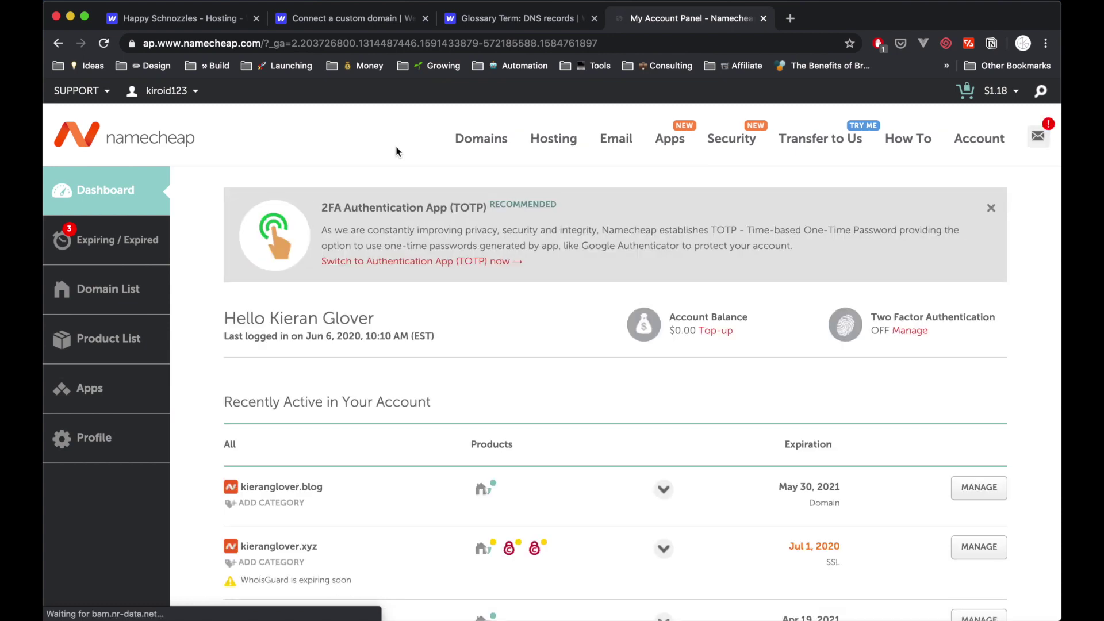
scroll(400, 159, down, 5)
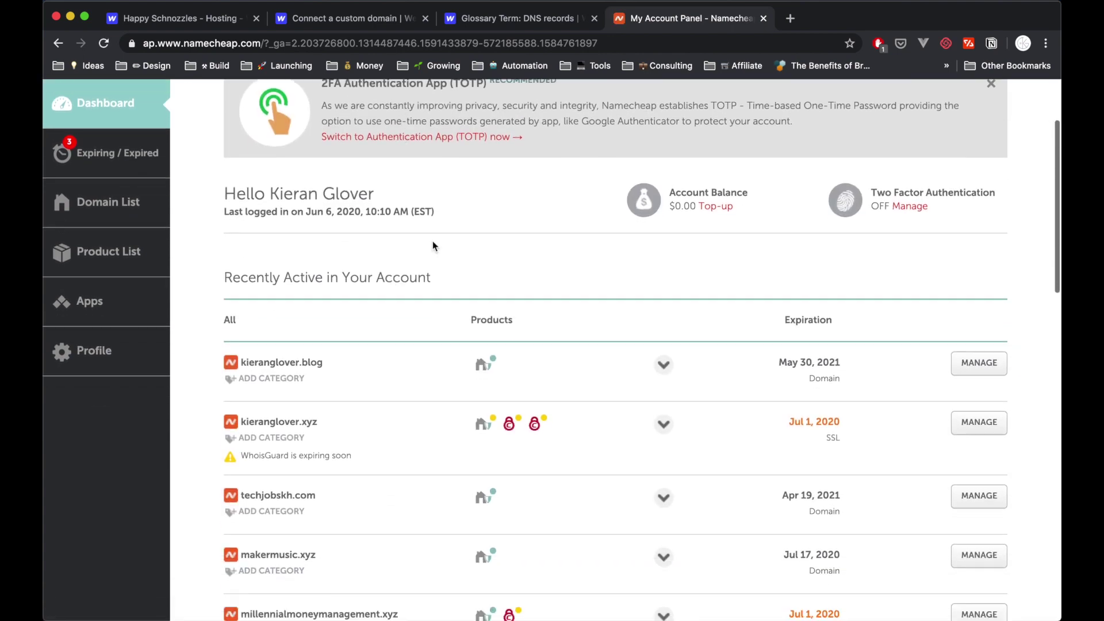
scroll(361, 239, down, 2)
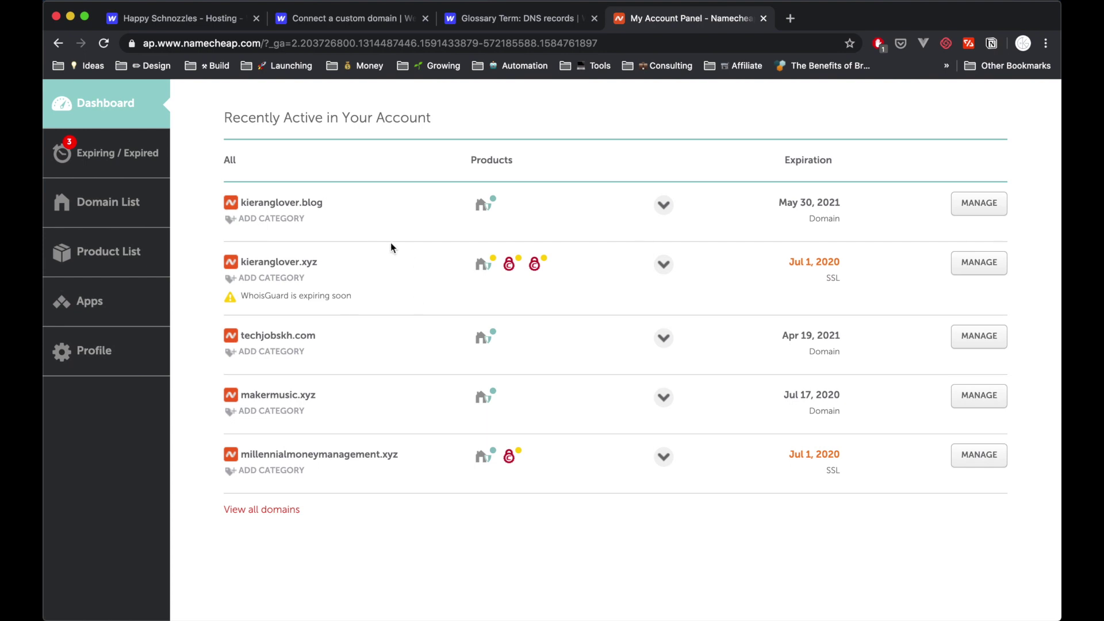
scroll(391, 243, up, 2)
scroll(362, 403, down, 2)
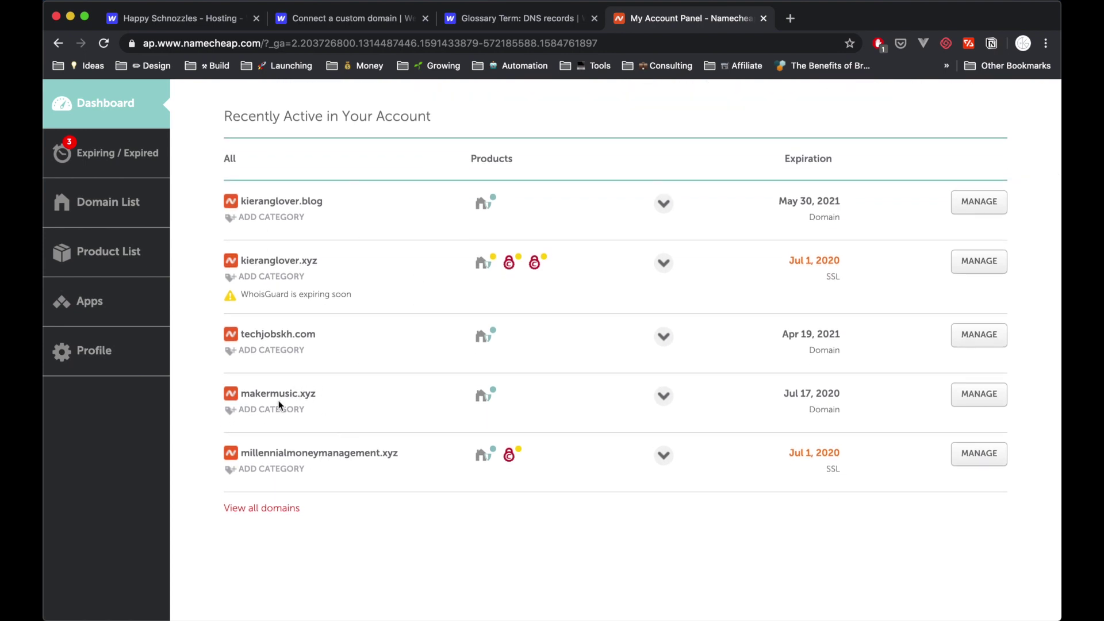
drag(317, 397, 239, 393)
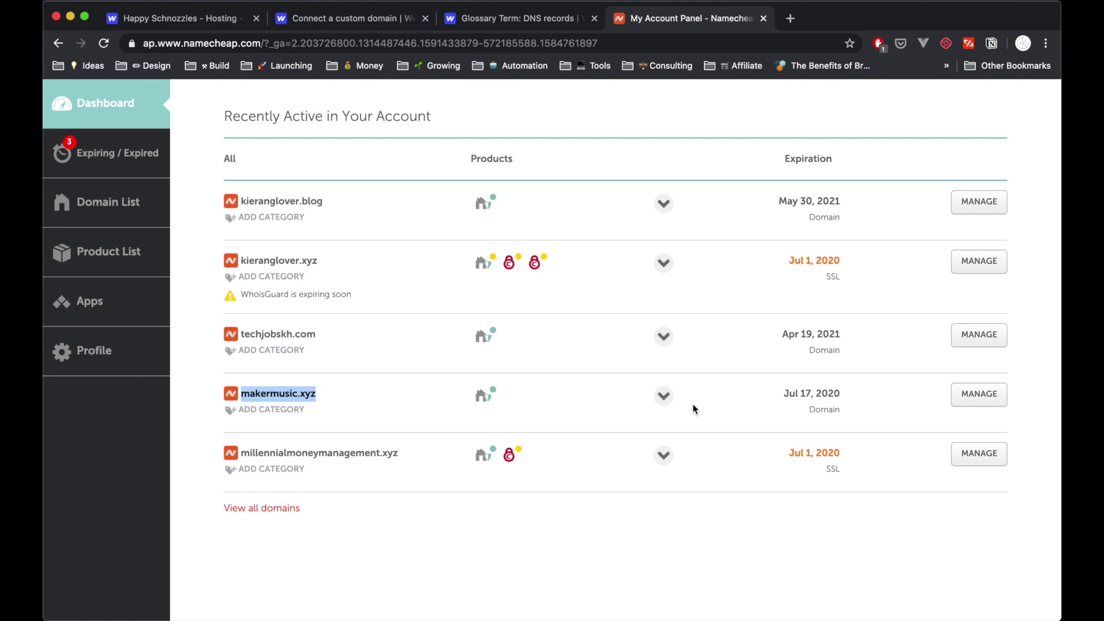
click(953, 398)
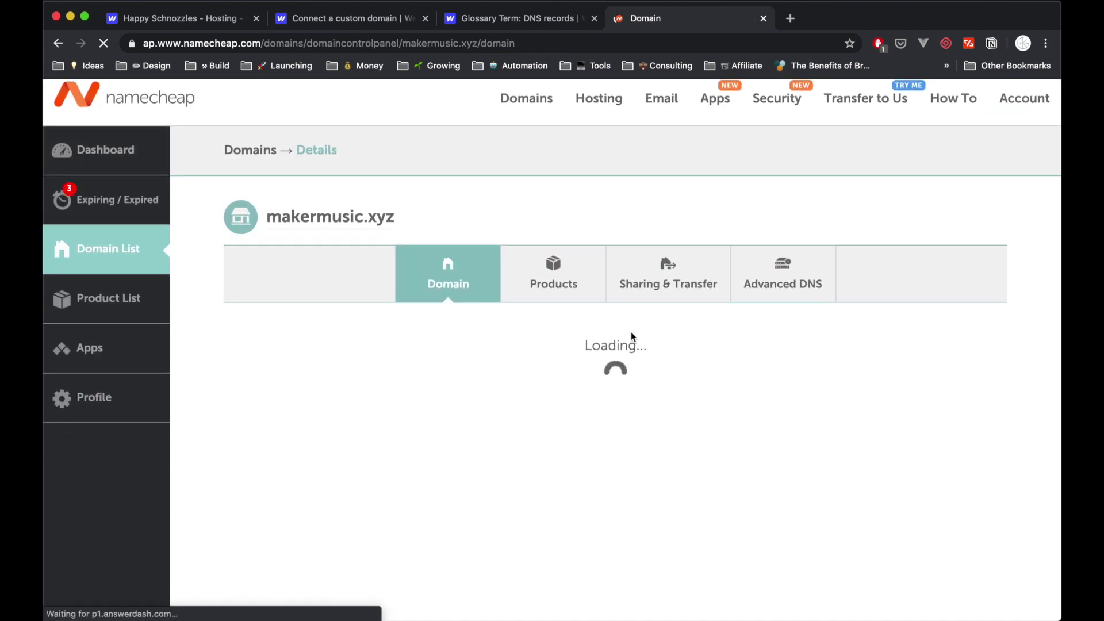
In makermusic.xyz's Advanced DNS, add a new A Record with host @.
click(796, 300)
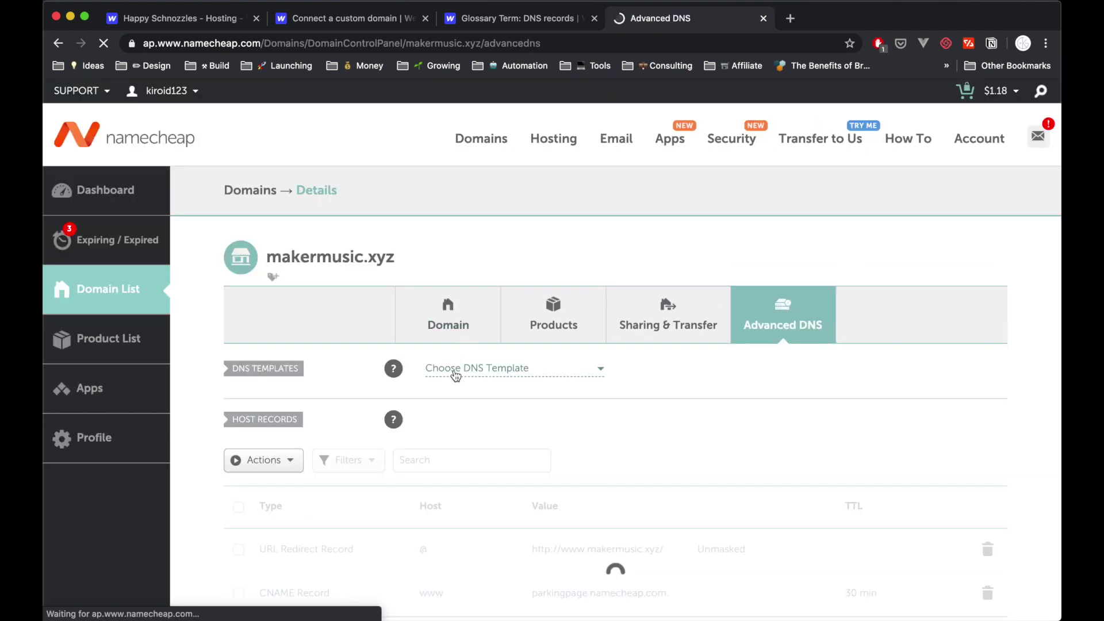
scroll(455, 377, down, 2)
scroll(455, 377, down, 5)
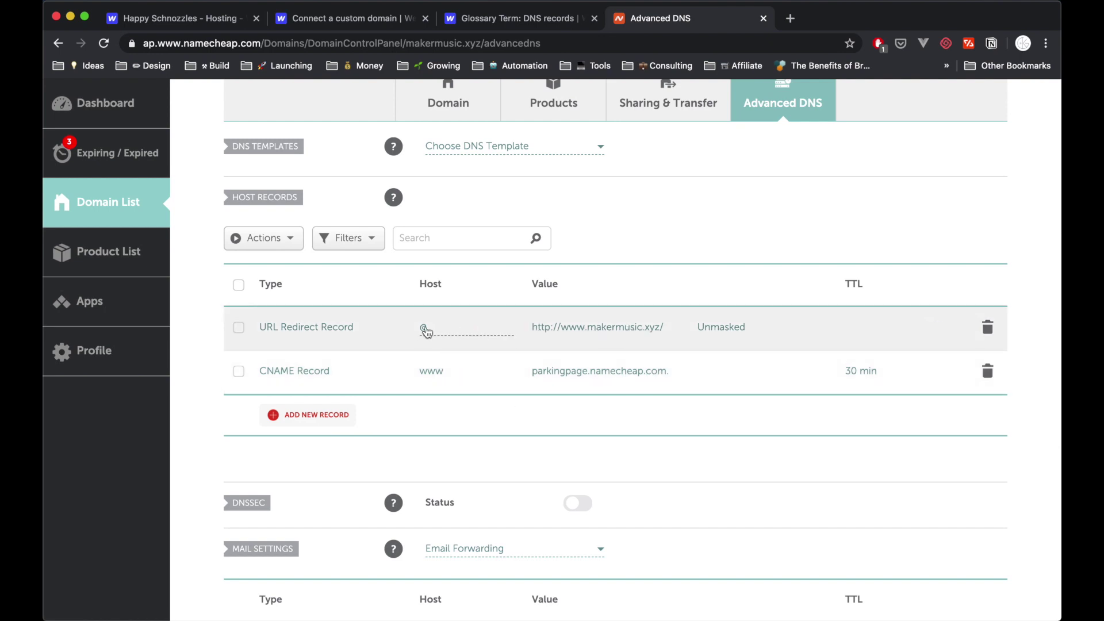
scroll(483, 391, down, 2)
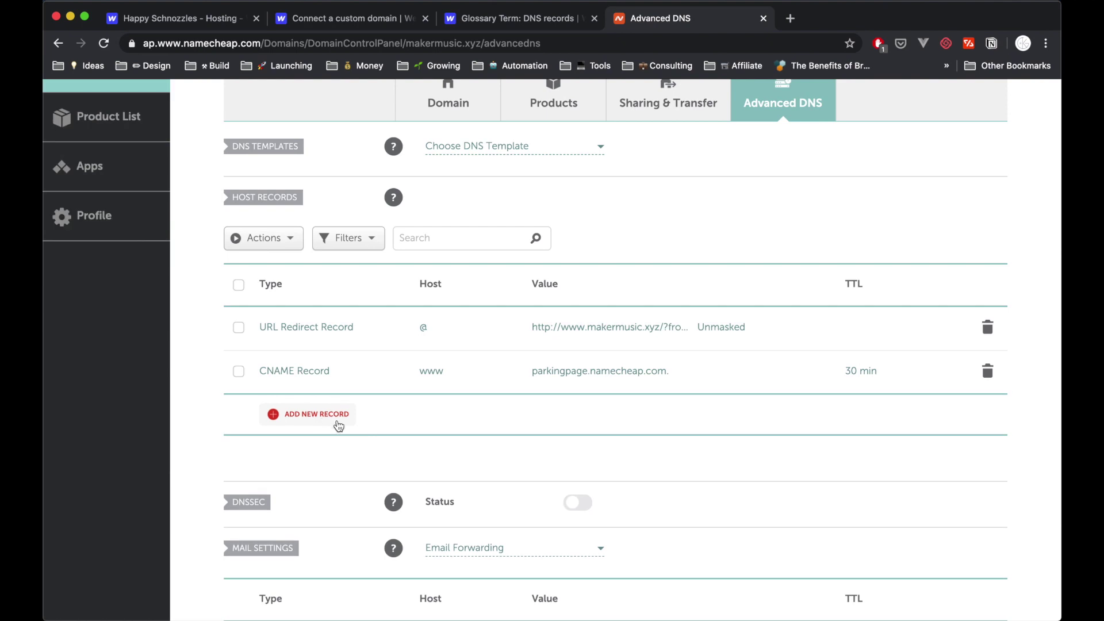
click(321, 424)
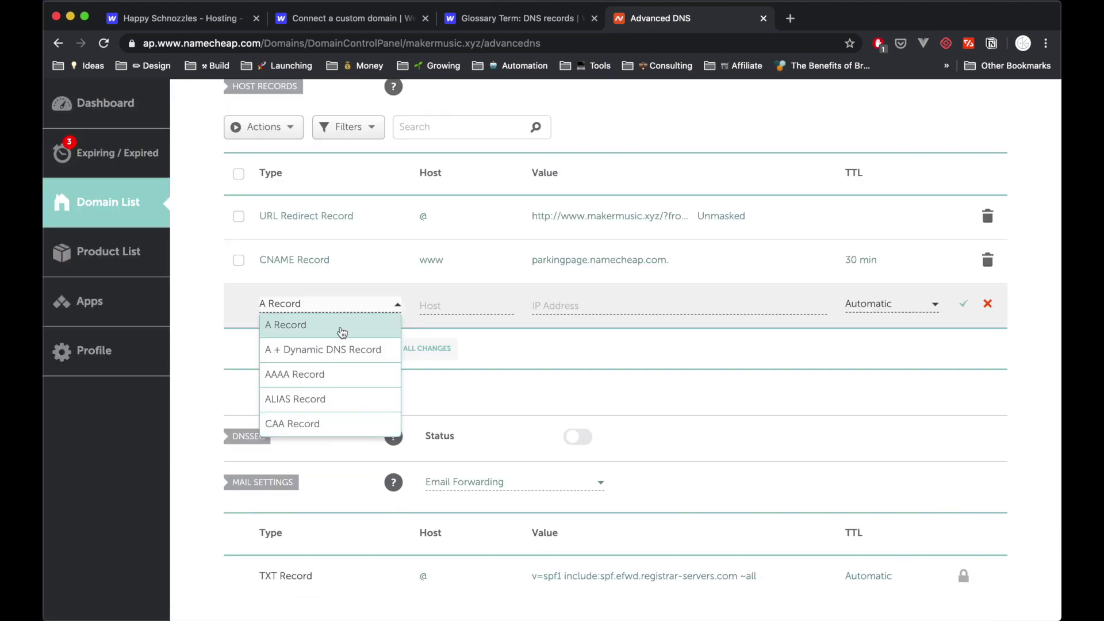
scroll(321, 355, down, 2)
scroll(318, 380, up, 2)
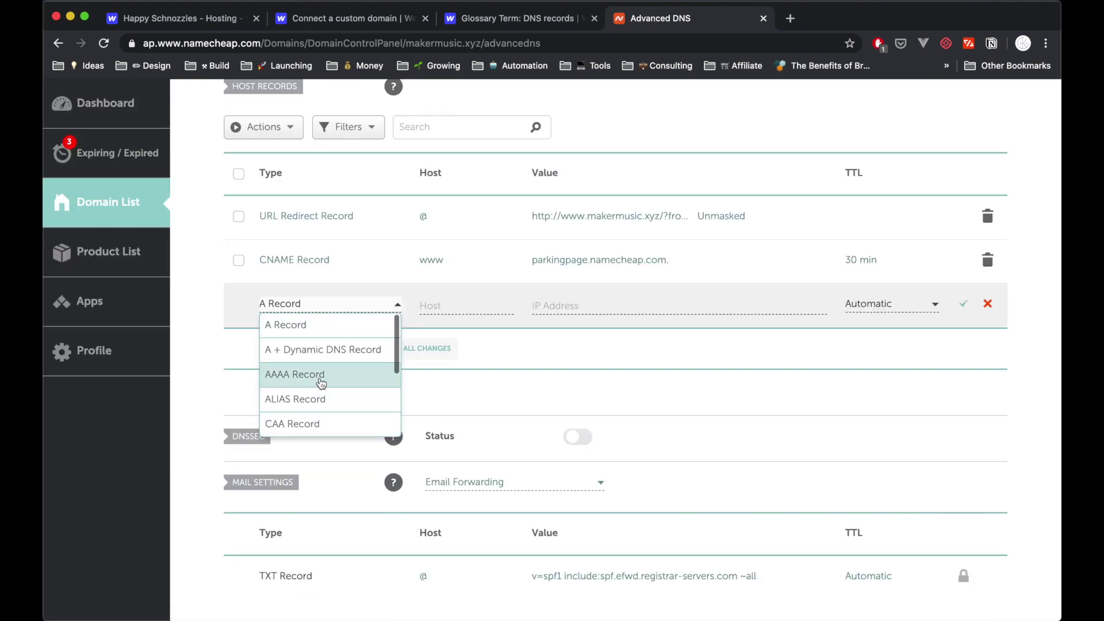
click(296, 325)
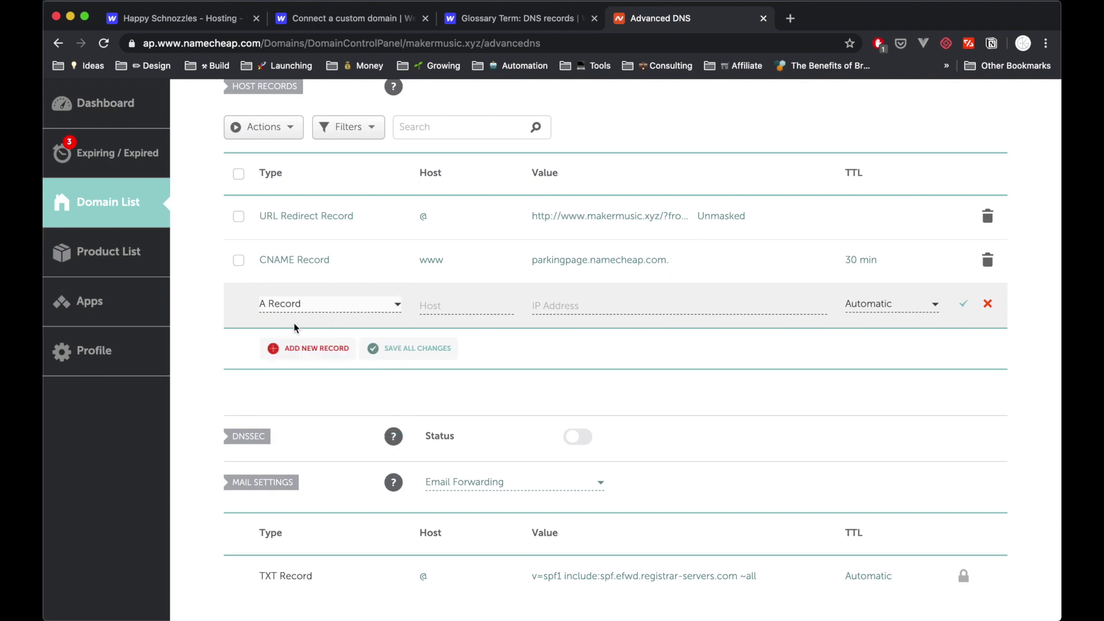
click(433, 309)
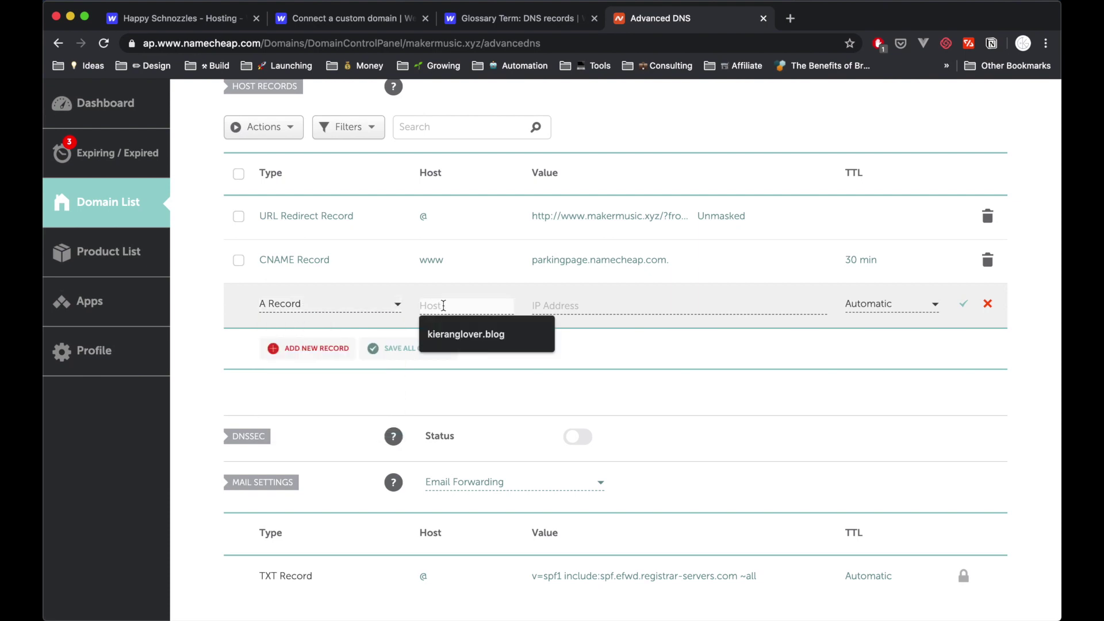
text(@)
click(561, 306)
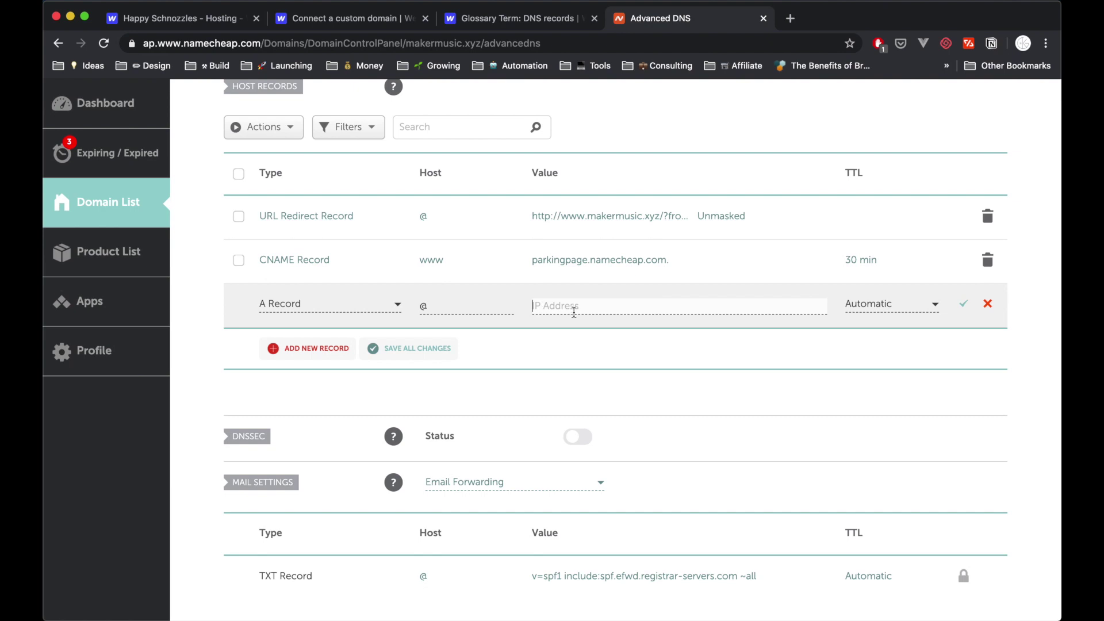
Paste 13.248.155.104 from the glossary as its IP and set a 1-minute TTL.
click(505, 19)
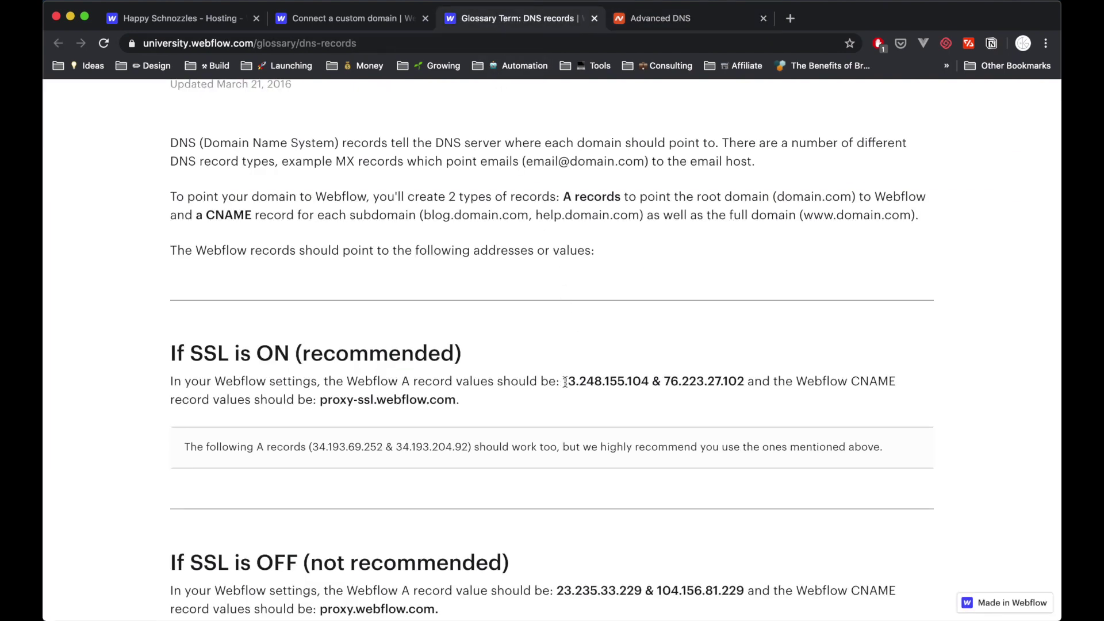
drag(566, 381, 654, 385)
key(ctrl+c)
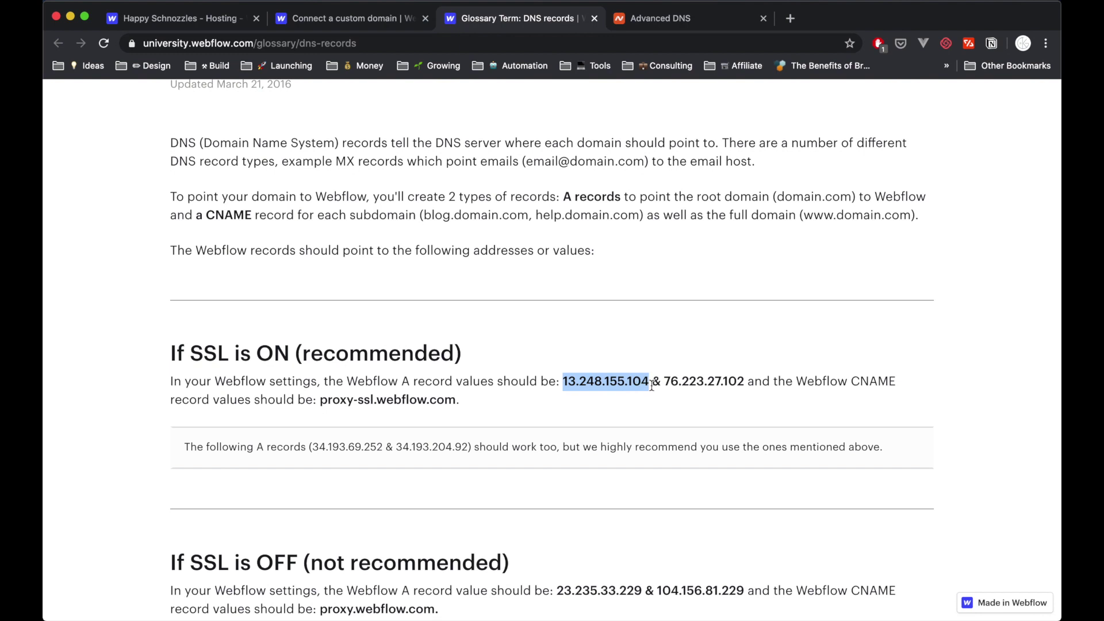
click(661, 19)
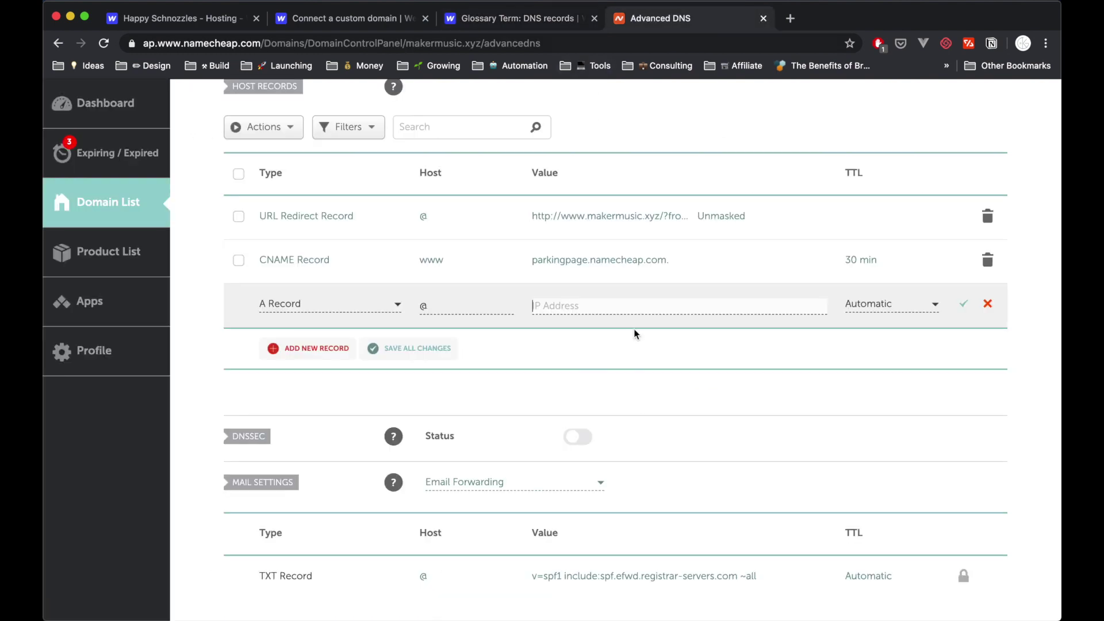
click(634, 303)
key(ctrl+v)
click(930, 311)
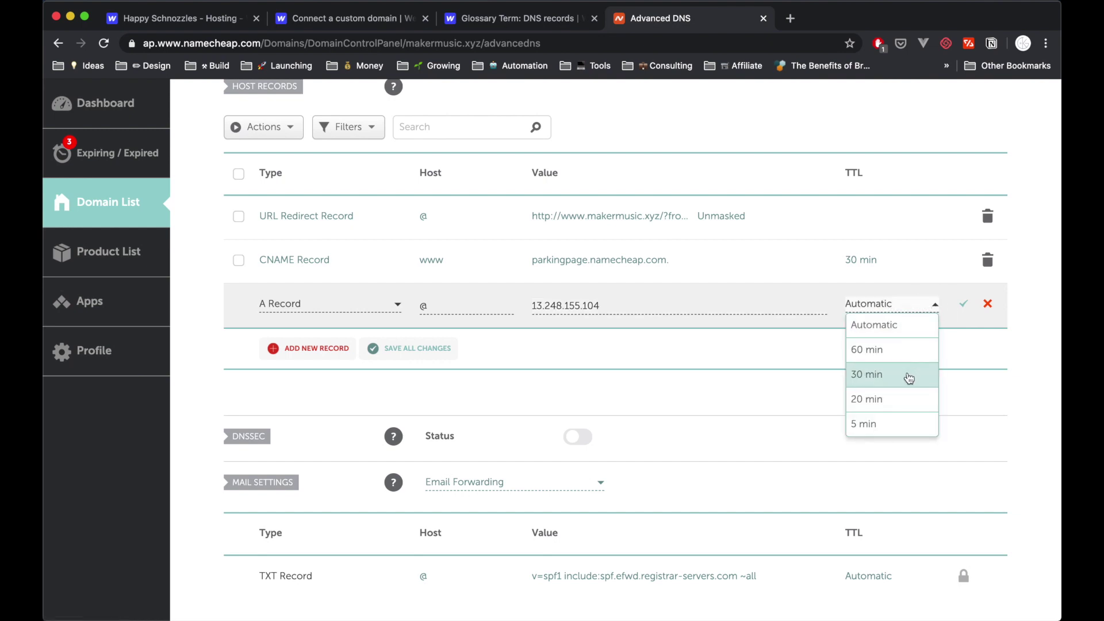
scroll(911, 410, down, 1)
scroll(910, 410, down, 8)
Add another A Record with host @.
scroll(805, 222, up, 8)
click(318, 348)
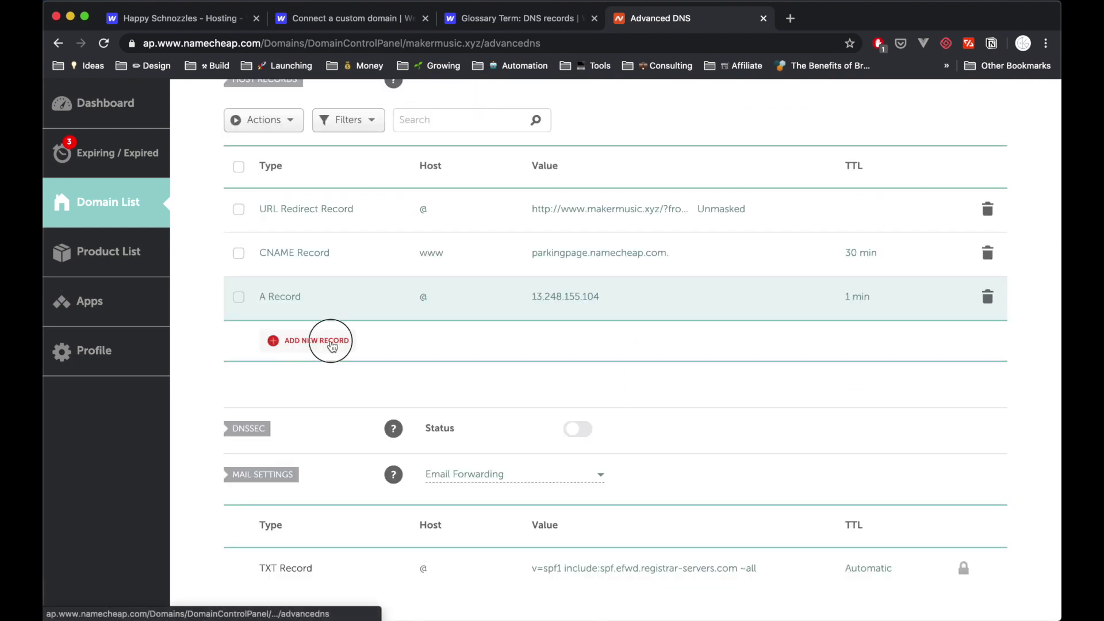
click(284, 296)
click(310, 305)
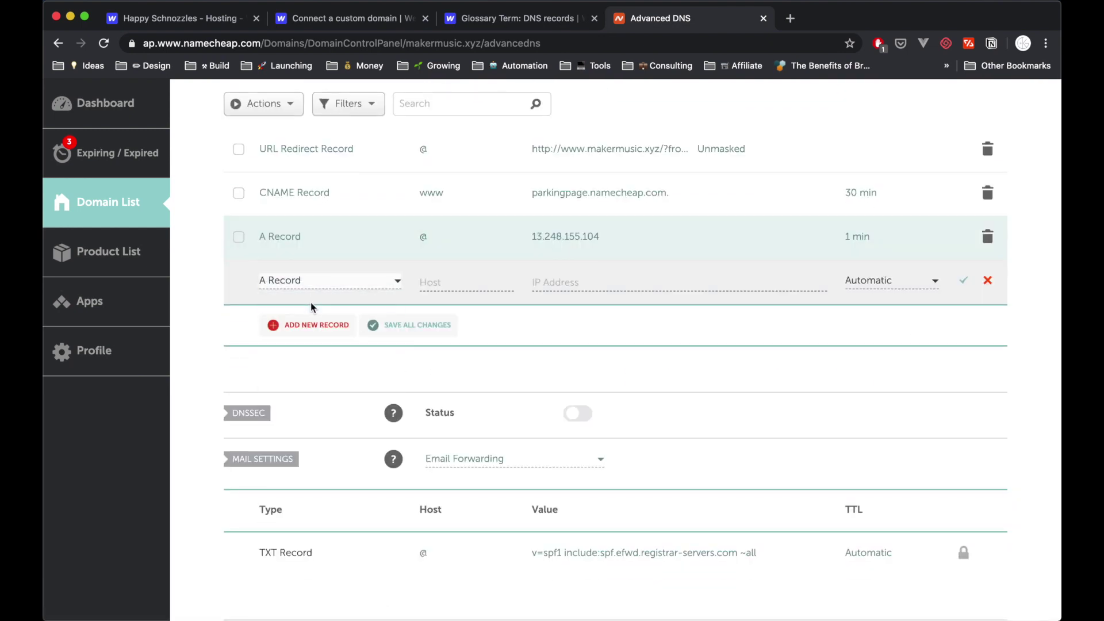
click(444, 283)
text(@)
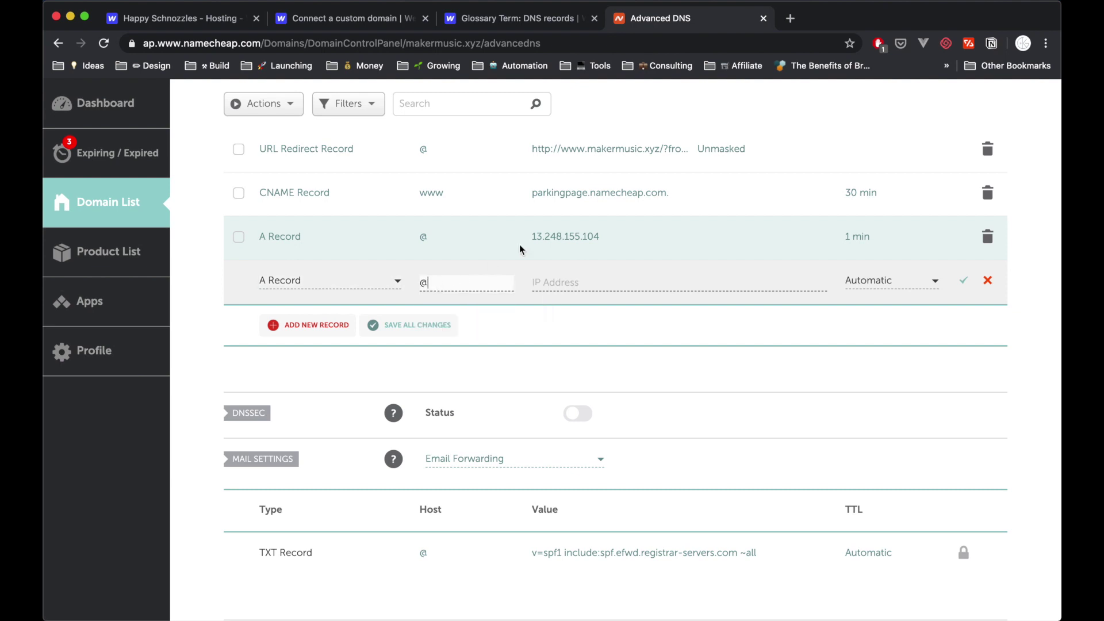
Copy 76.223.27.102 from the glossary as its IP, set 1-minute TTL and save.
click(494, 23)
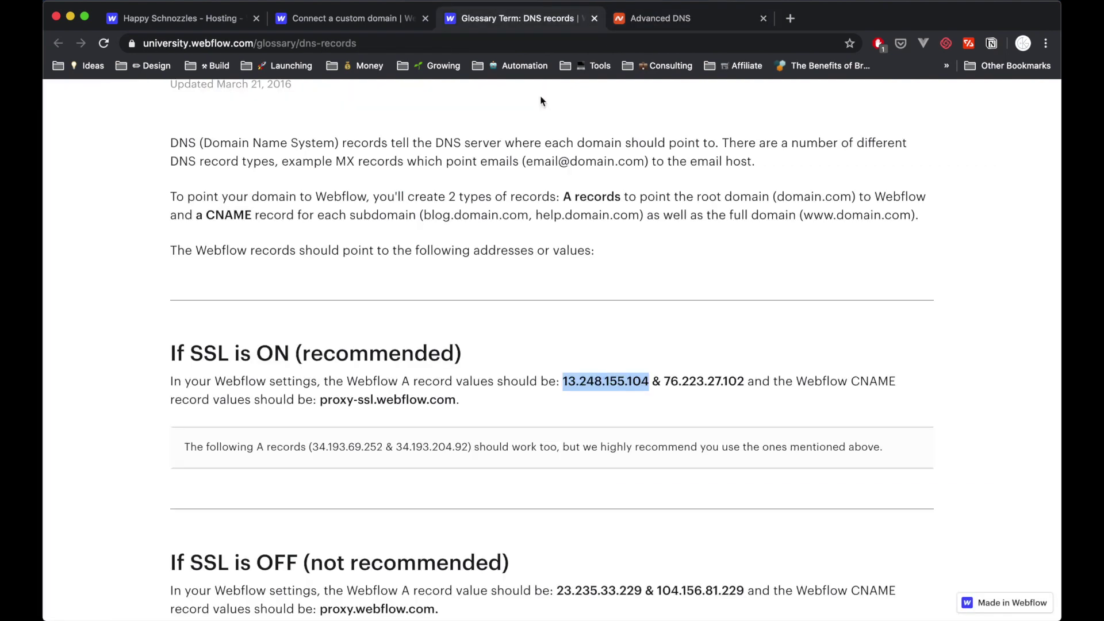
click(670, 383)
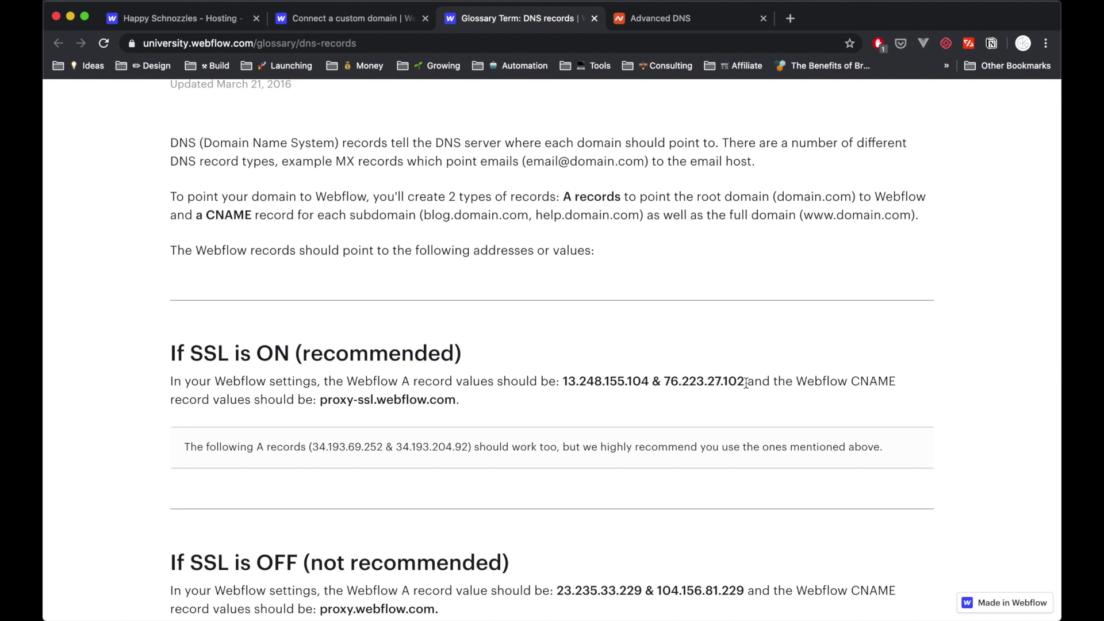
drag(746, 383, 664, 383)
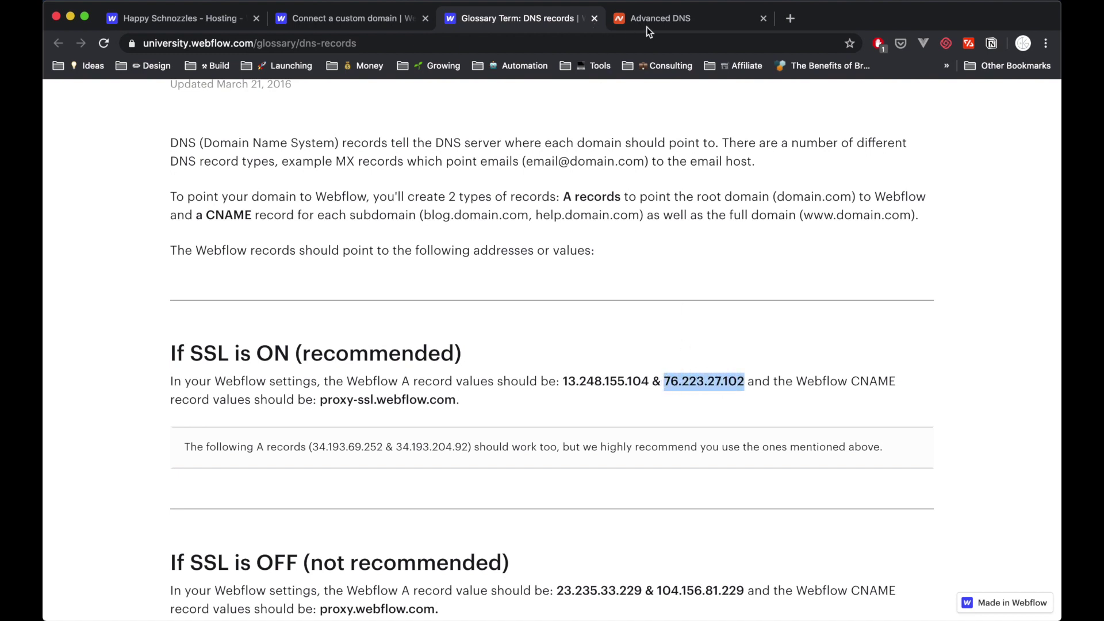
key(super+c)
key(ctrl+Tab)
click(623, 282)
key(super+v)
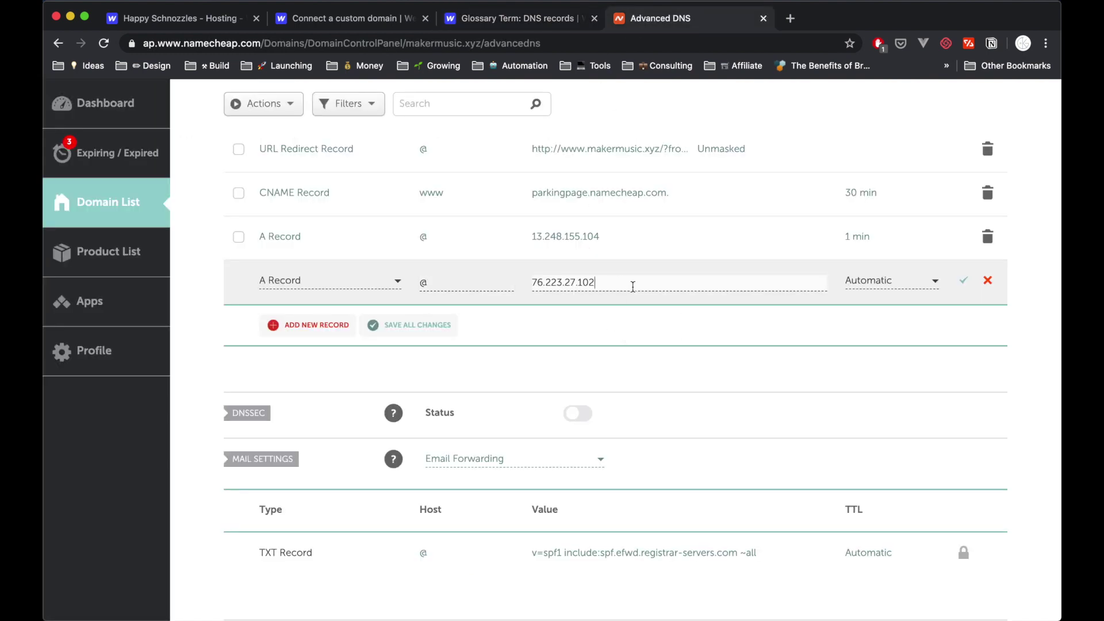
click(912, 283)
scroll(907, 350, down, 1)
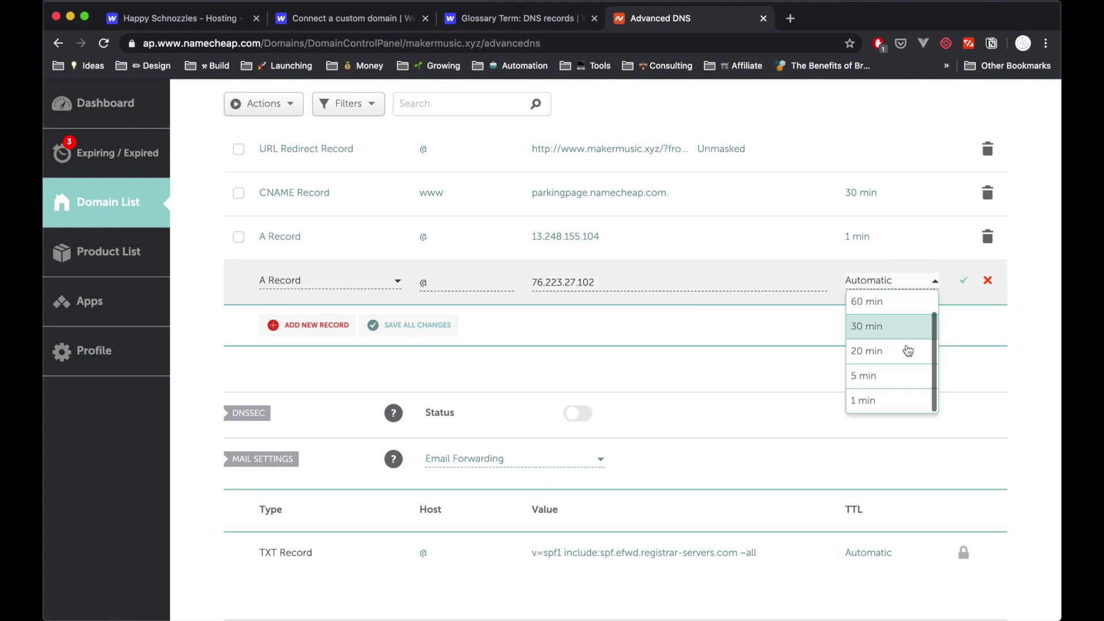
click(904, 391)
click(964, 280)
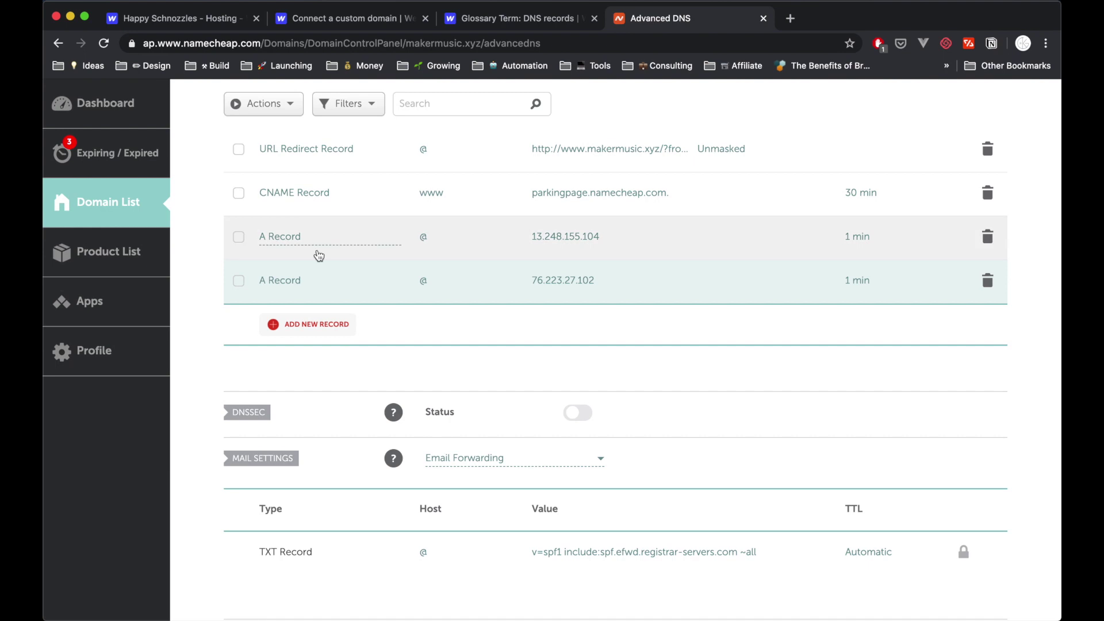
scroll(366, 361, up, 3)
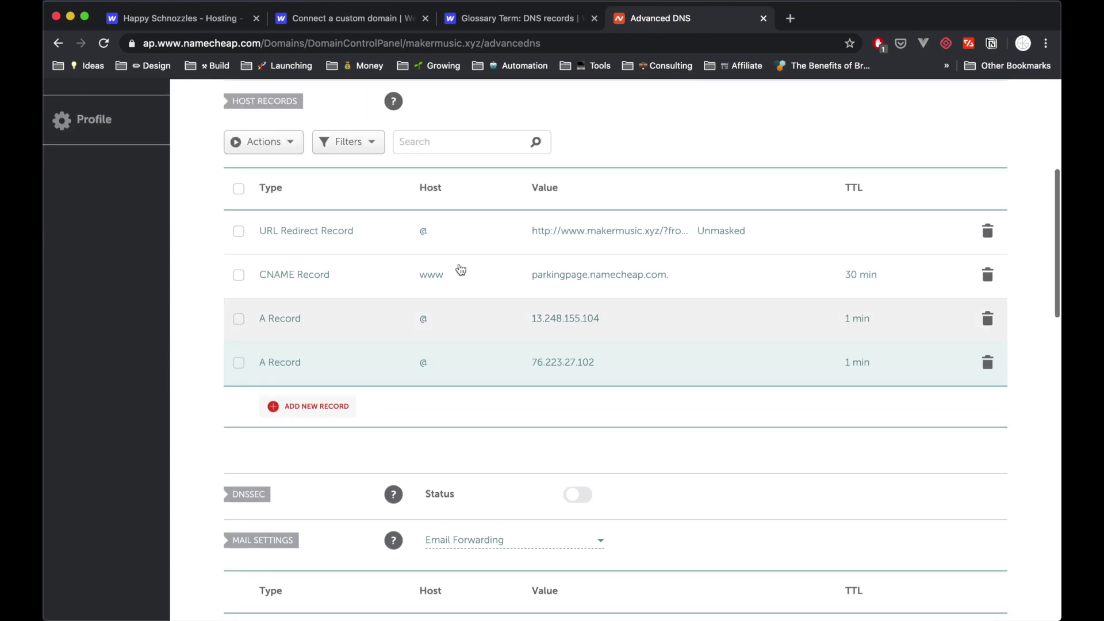
click(333, 18)
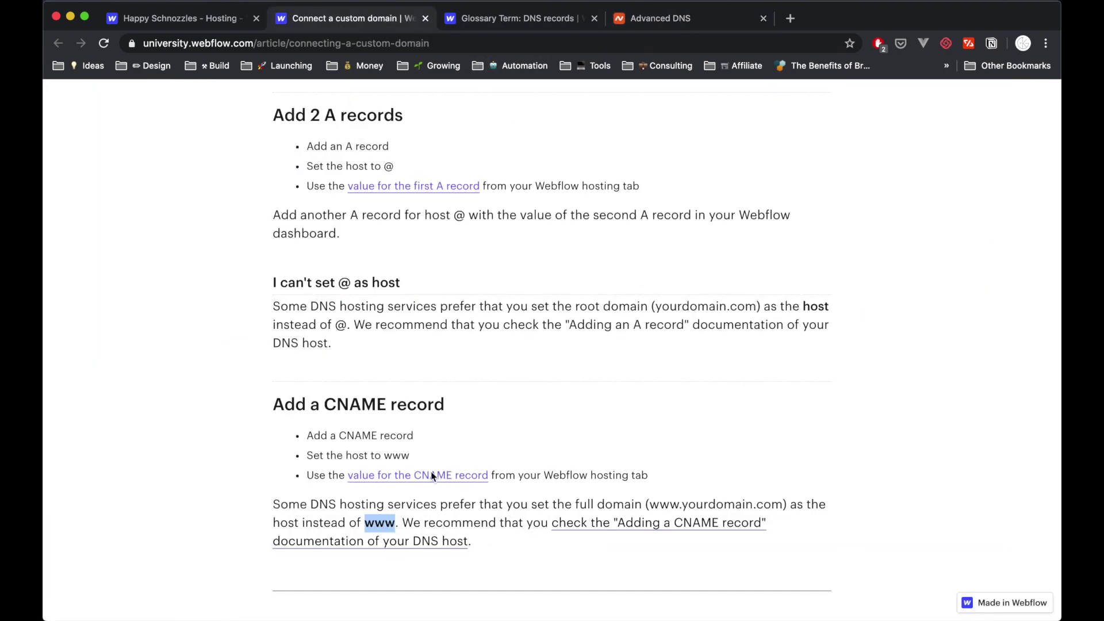
Copy the CNAME value proxy-ssl.webflow.com from the DNS records glossary.
click(666, 16)
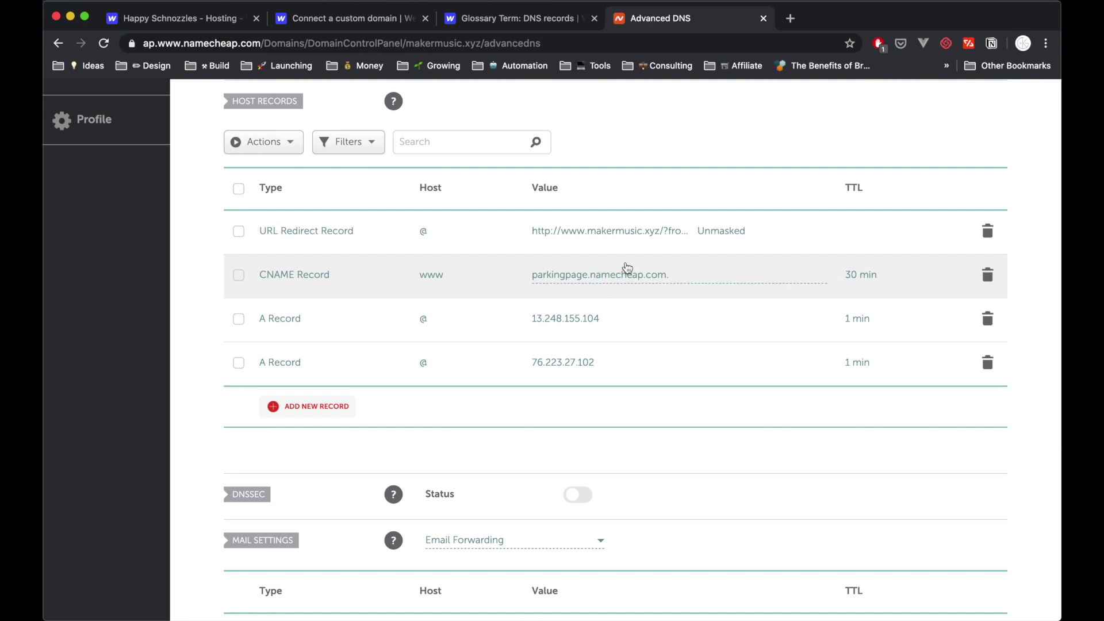
click(462, 21)
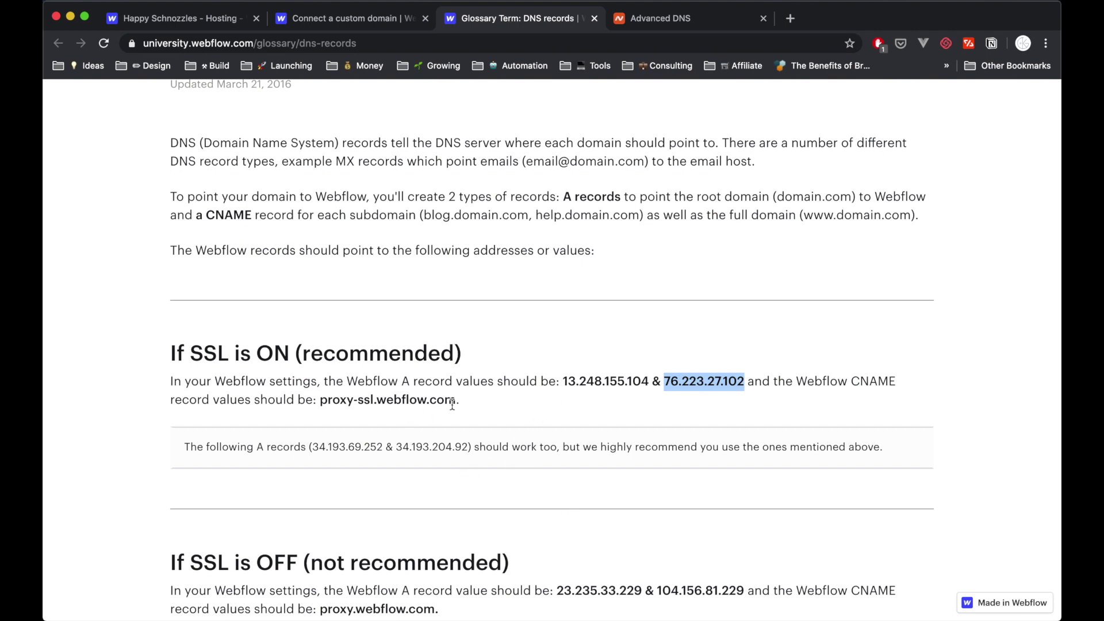
drag(453, 402, 322, 404)
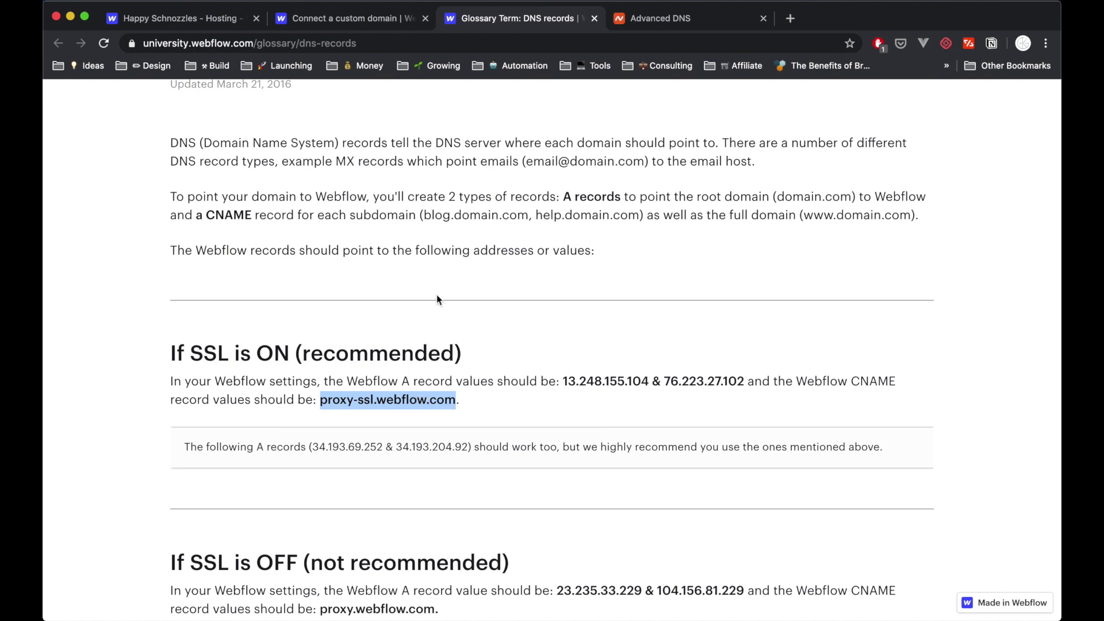
click(660, 23)
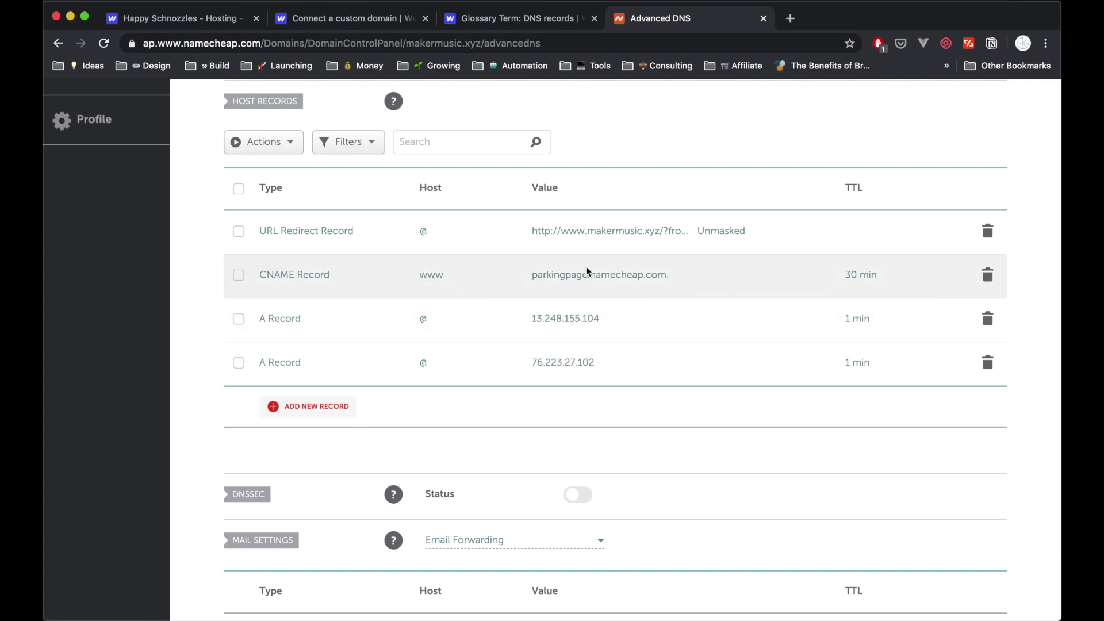
Point the www CNAME record to proxy-ssl.webflow.com with a 1 min TTL.
click(588, 275)
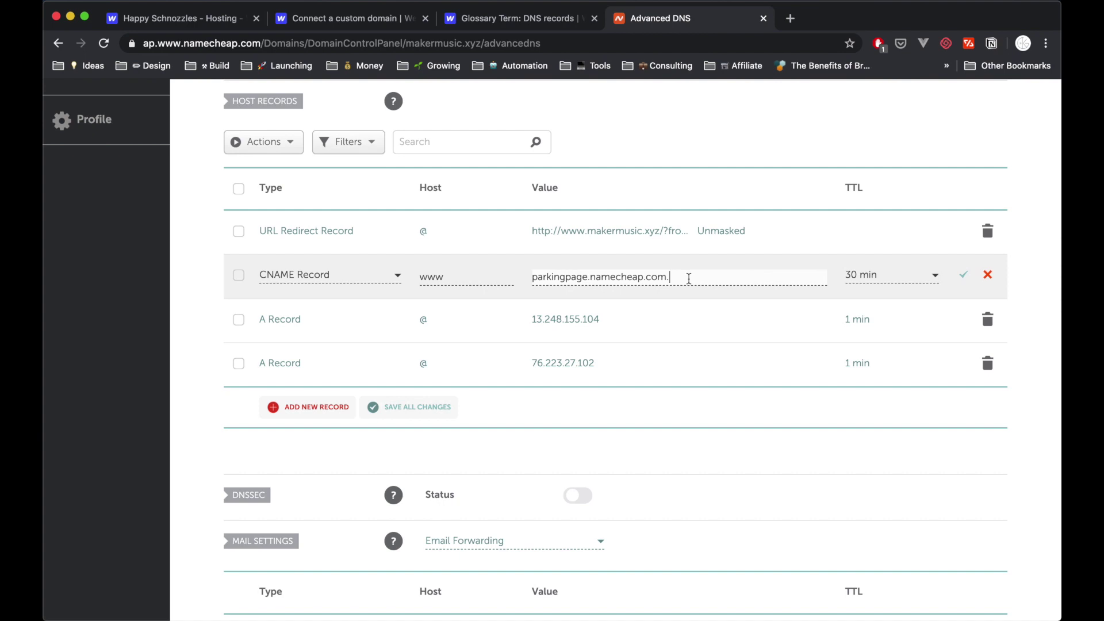
drag(689, 278, 493, 273)
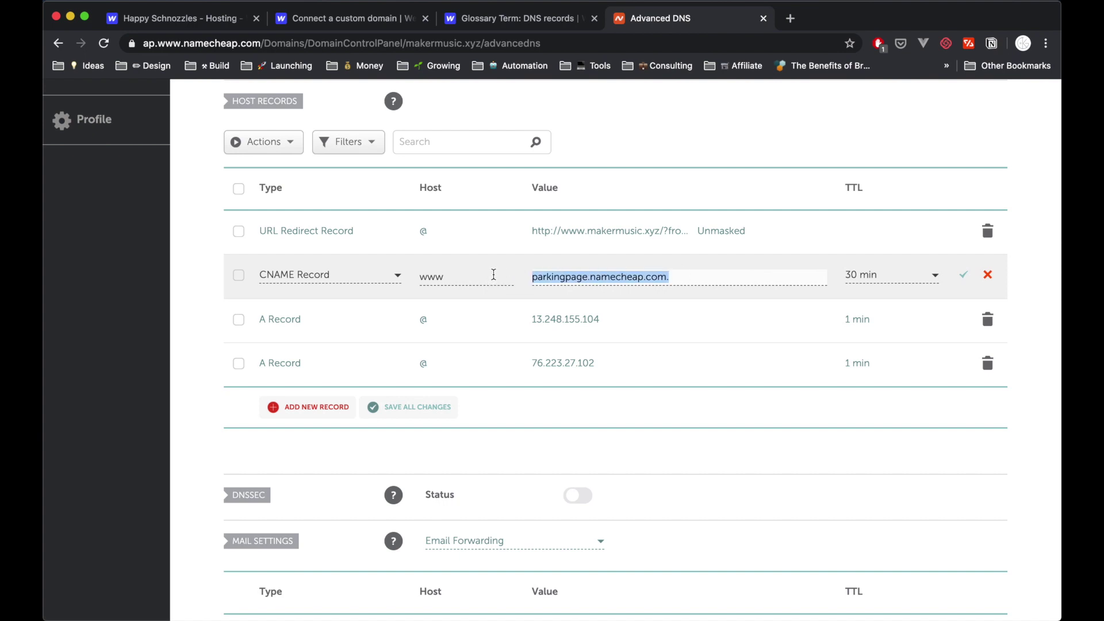
key(super+v)
click(932, 275)
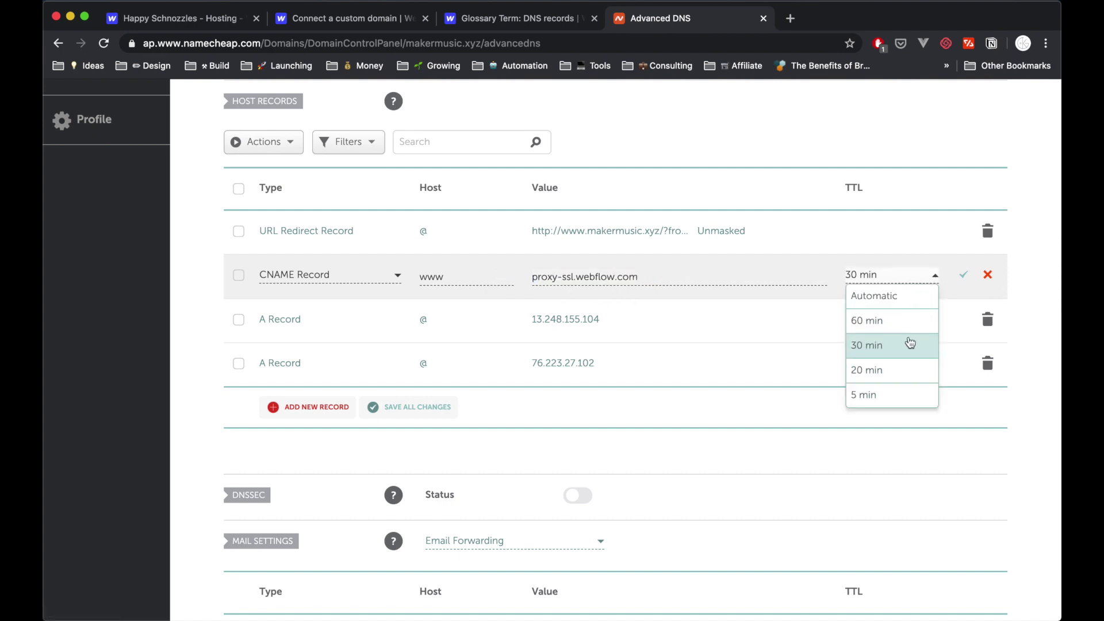
click(892, 395)
click(964, 275)
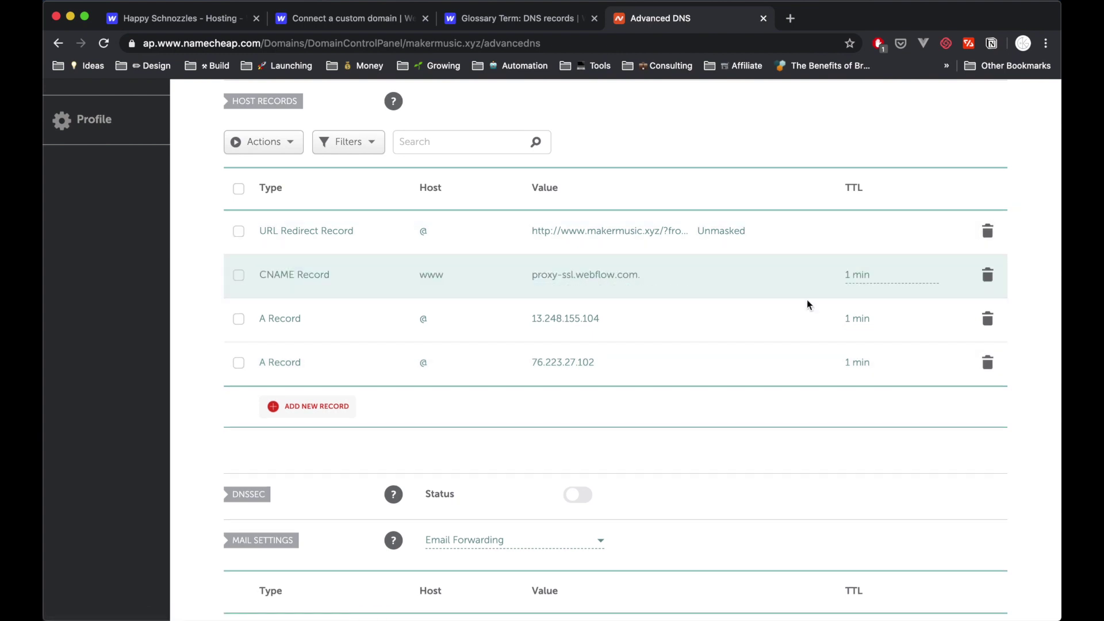
Delete the URL Redirect record and return to Webflow hosting.
click(987, 231)
click(924, 297)
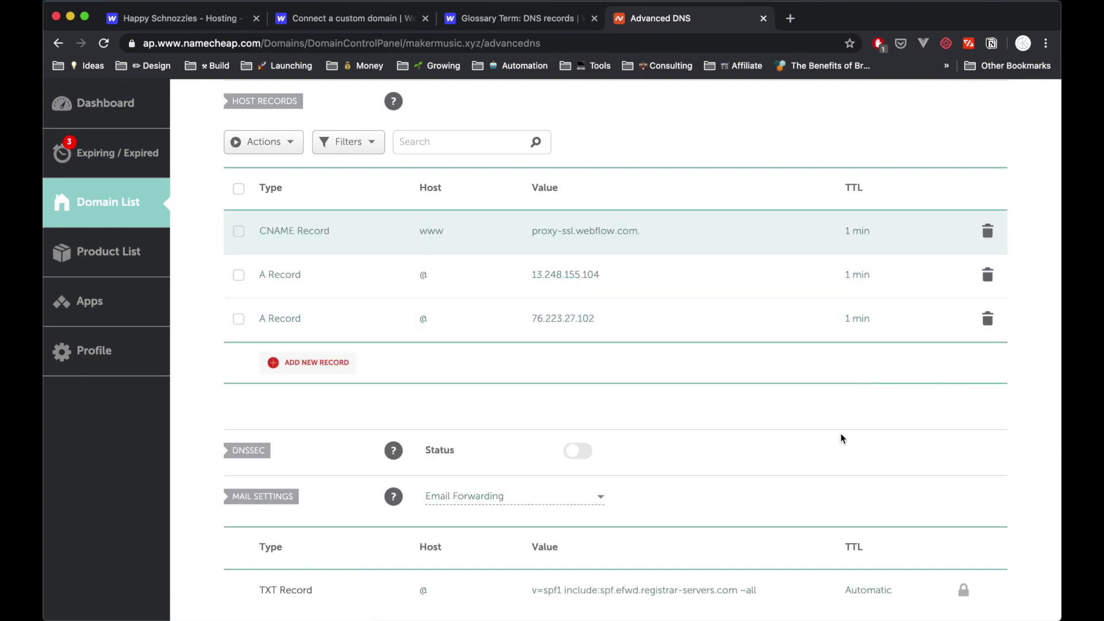
key(super+1)
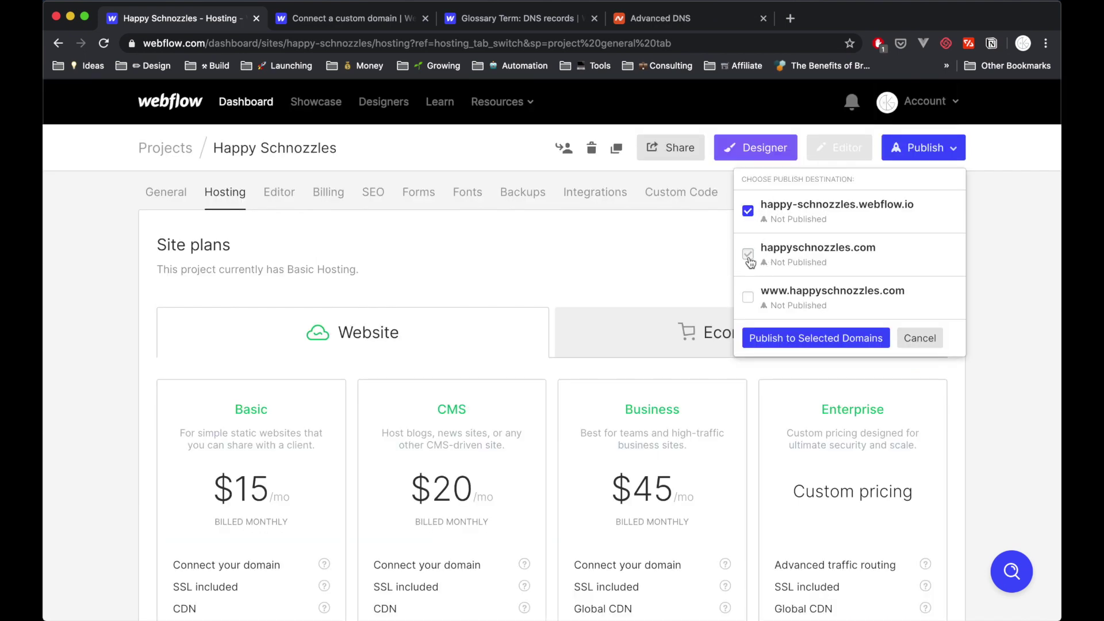
click(748, 255)
click(748, 298)
click(784, 340)
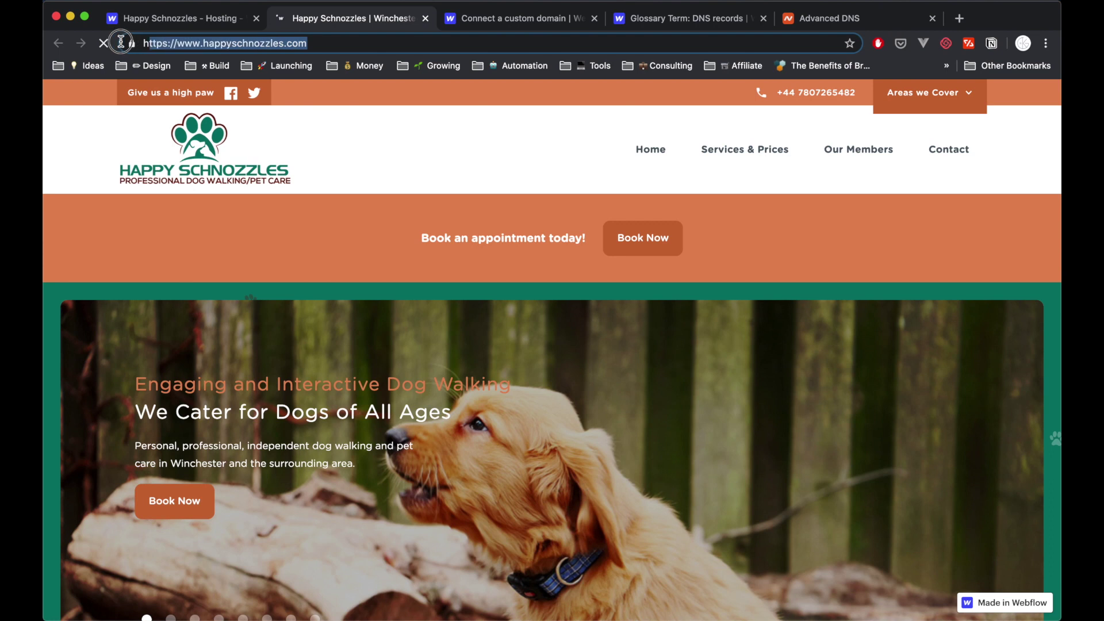
click(322, 45)
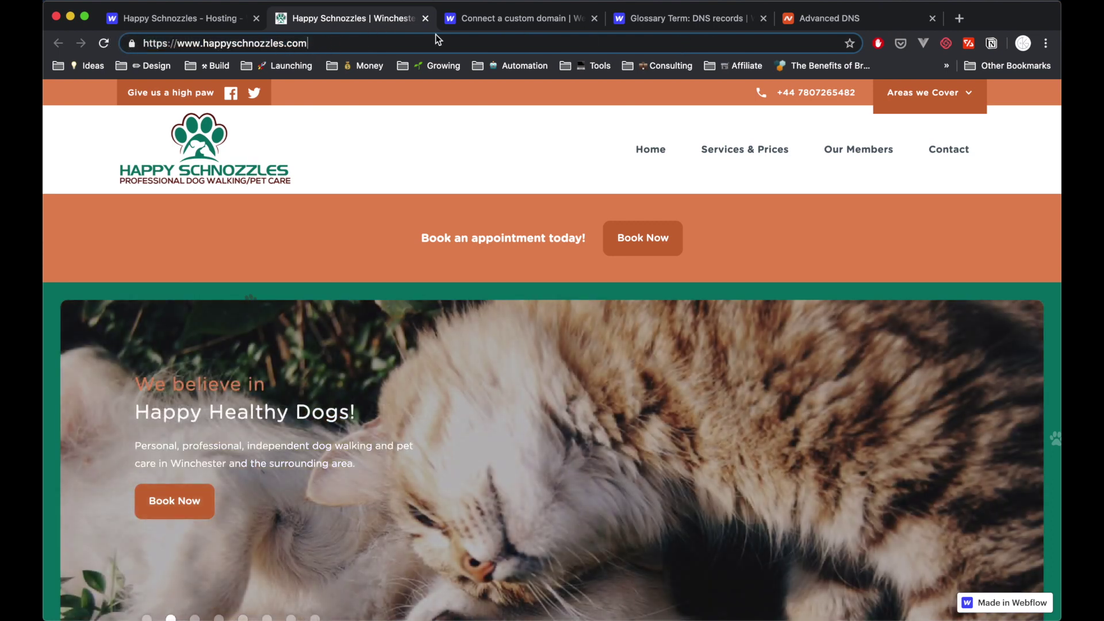
key(Return)
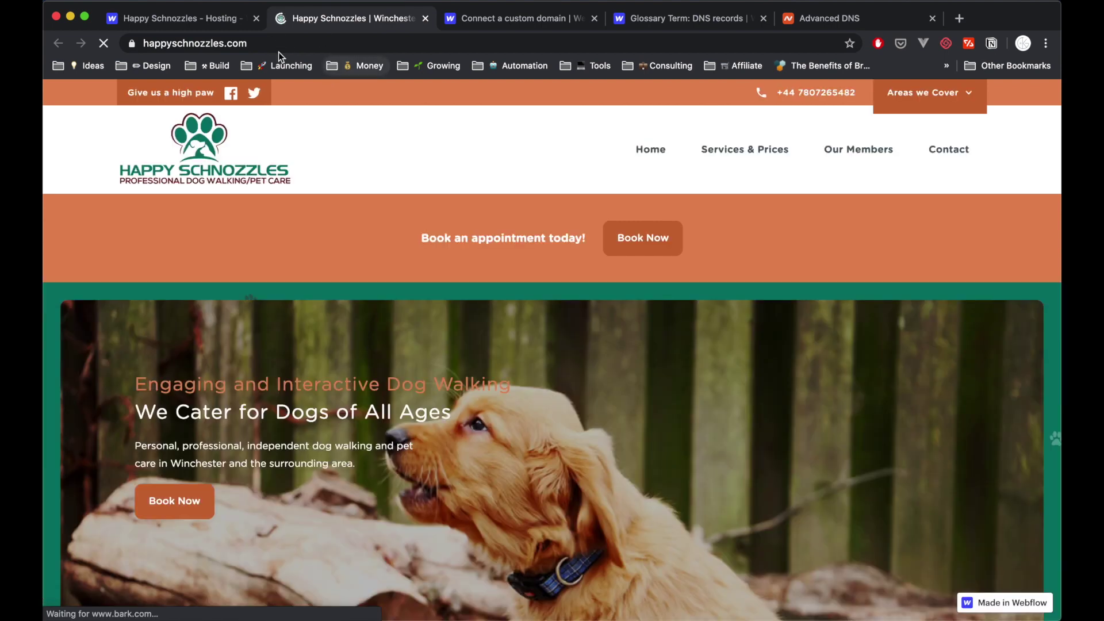
click(190, 18)
click(516, 17)
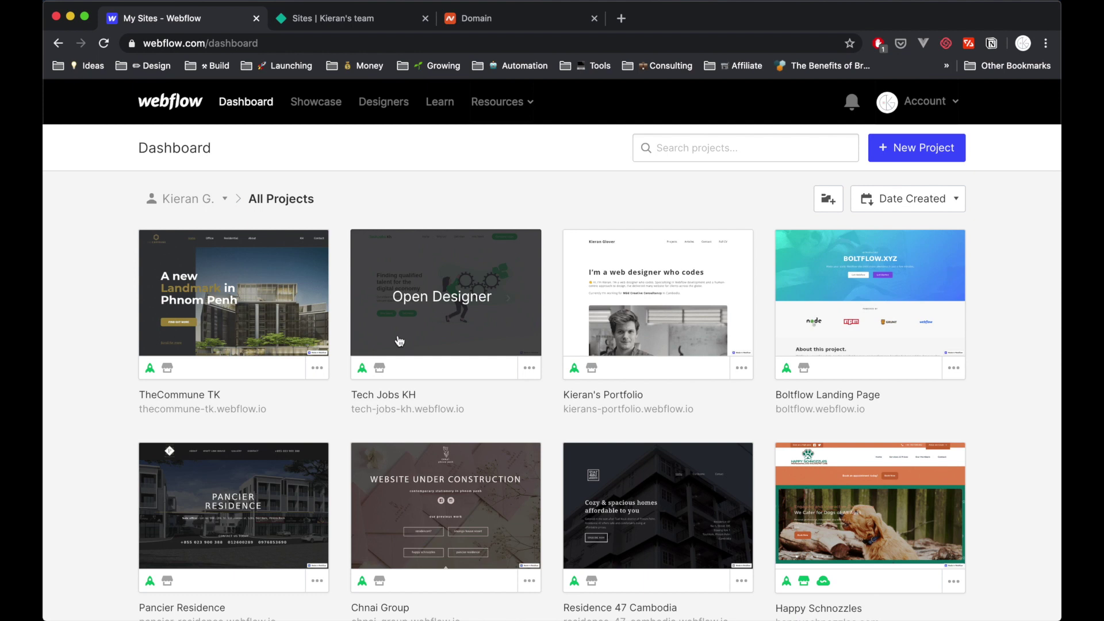
Open Tech Jobs KH in the Webflow Designer from its dashboard card.
click(455, 302)
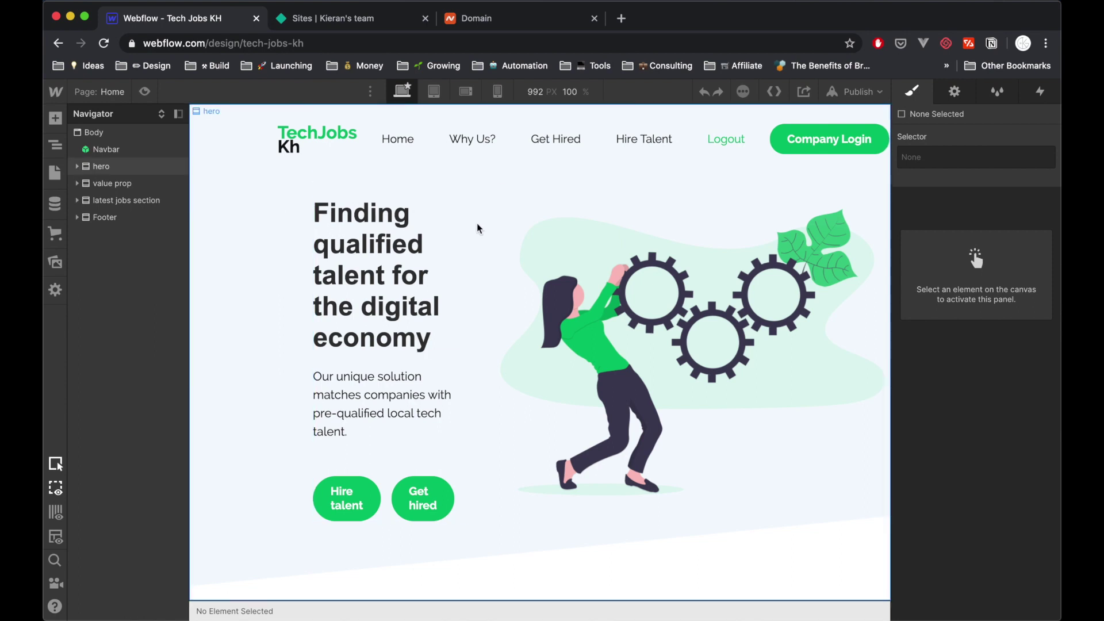
Export the Tech Jobs KH site code and download the generated ZIP.
click(774, 98)
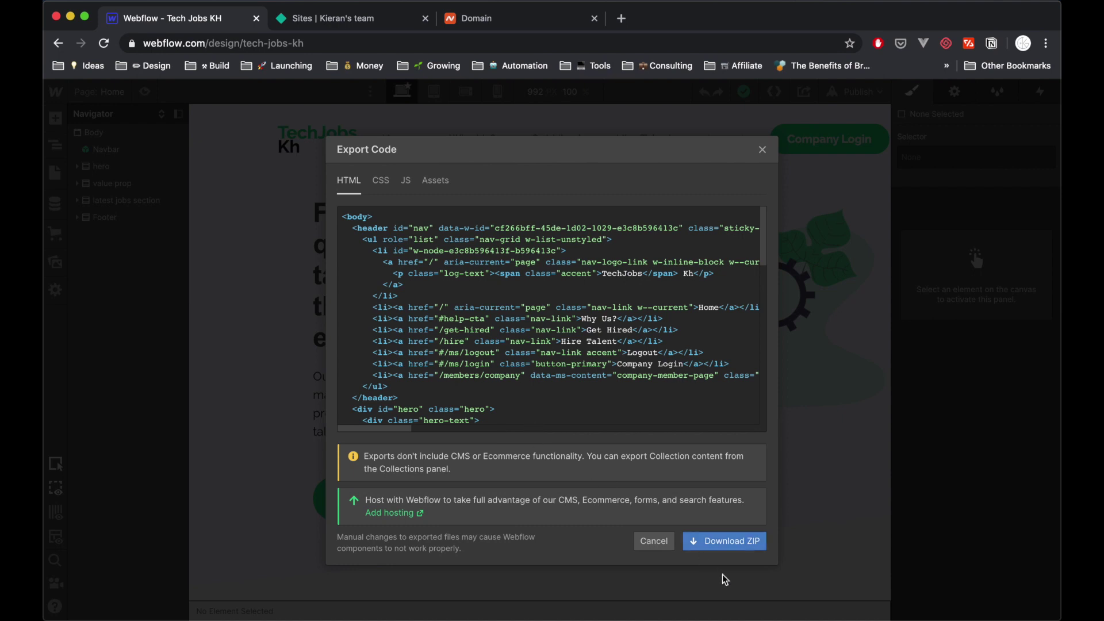
click(716, 539)
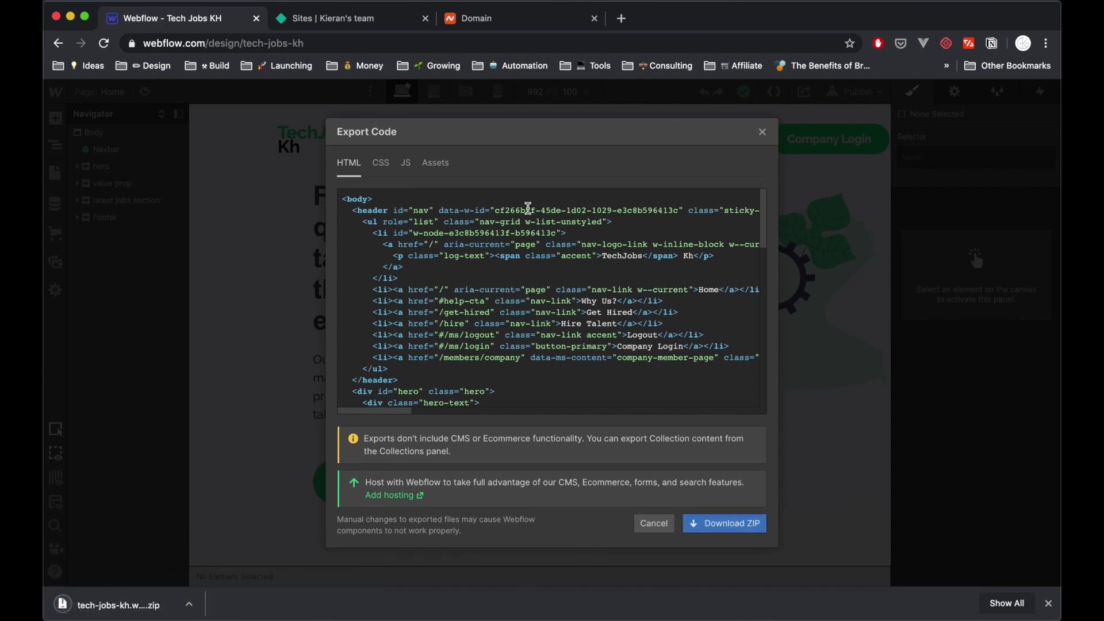
click(331, 19)
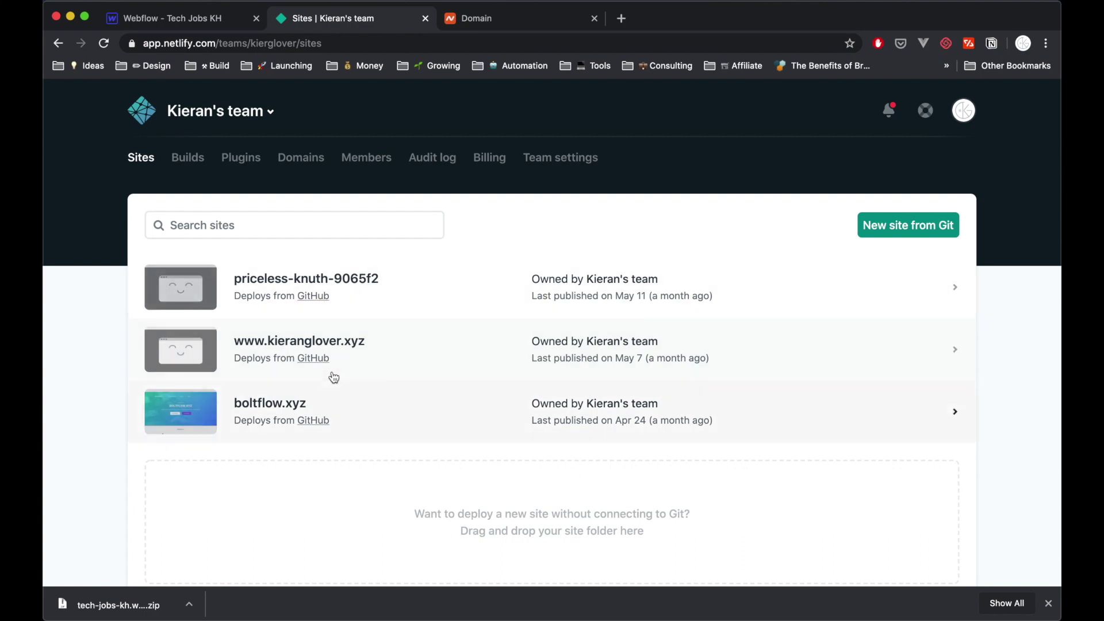
scroll(333, 286, down, 3)
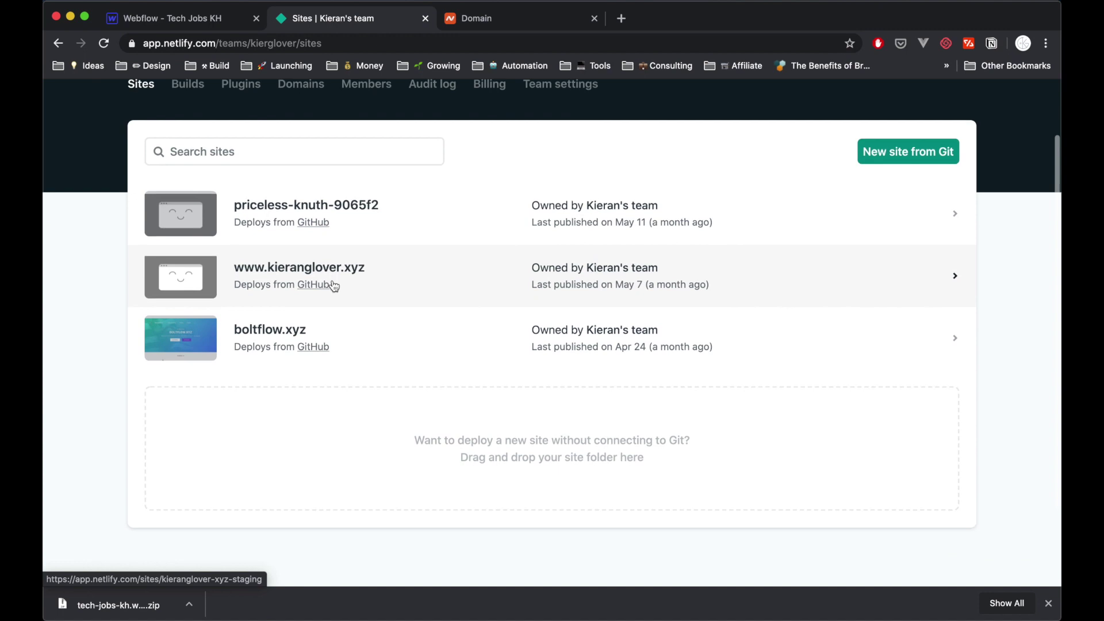
scroll(338, 285, up, 2)
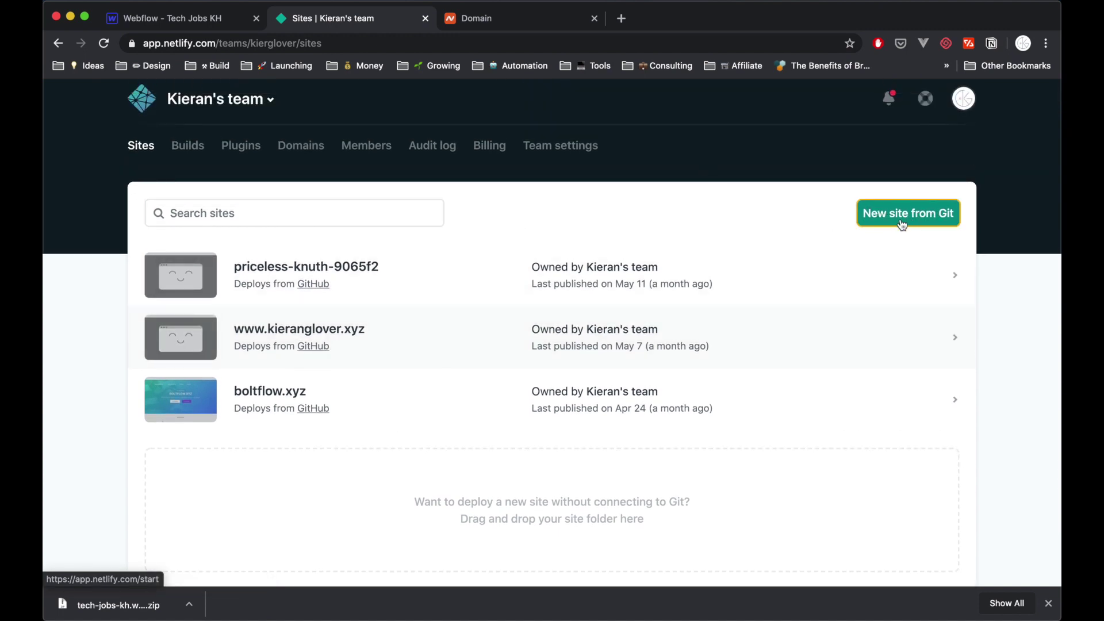
scroll(488, 526, down, 3)
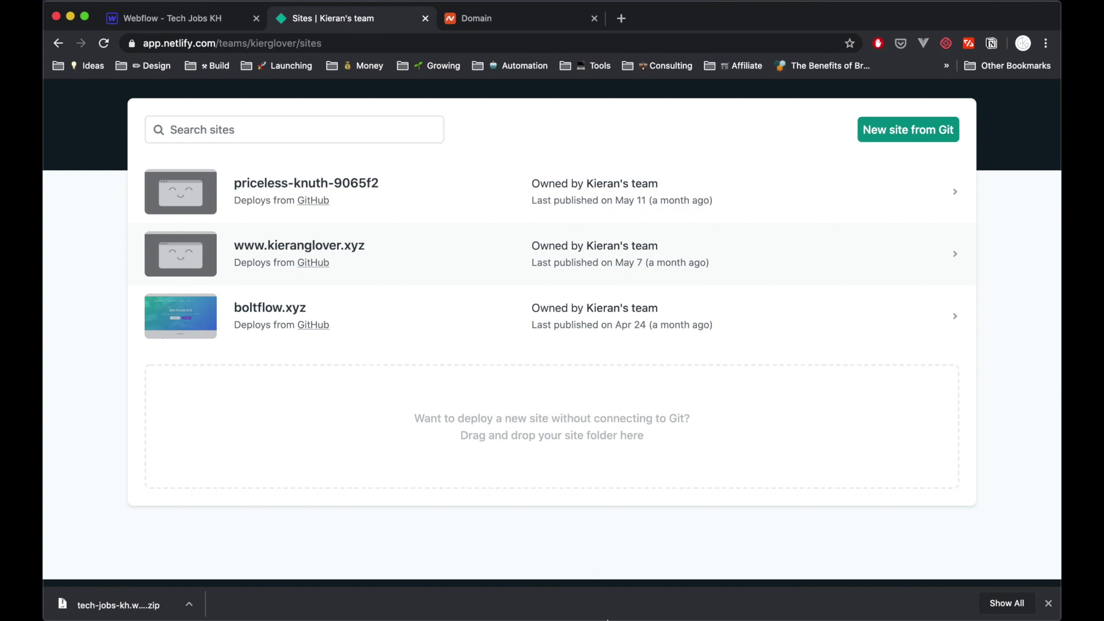
Drag the tech-jobs-kh.webflow folder from Downloads onto Netlify's deploy drop zone.
mouse_move(578, 618)
click(681, 595)
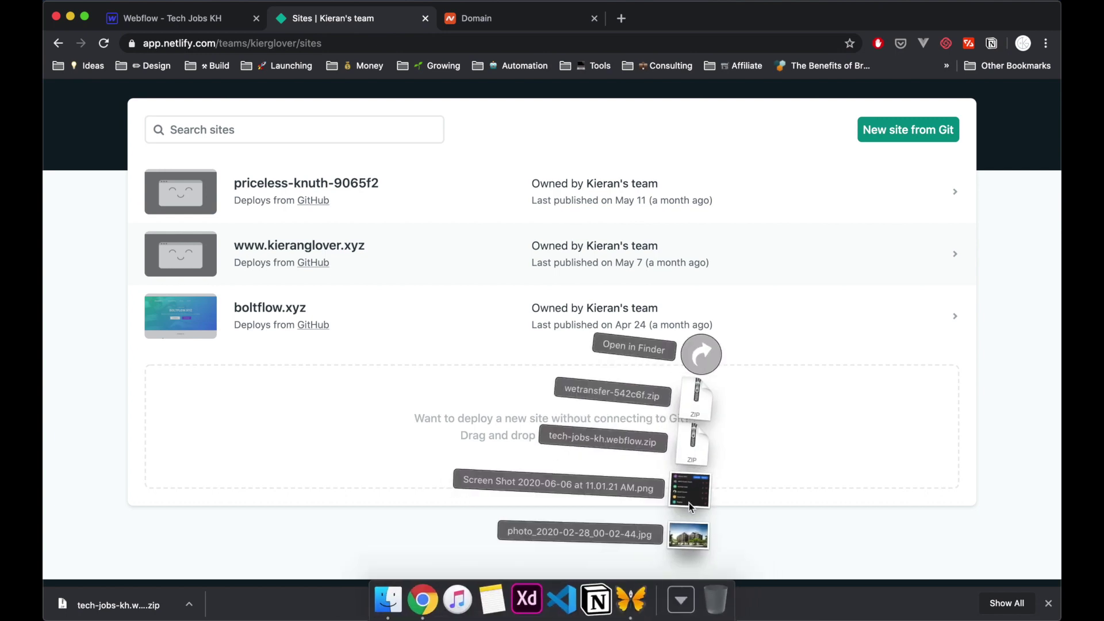
click(692, 453)
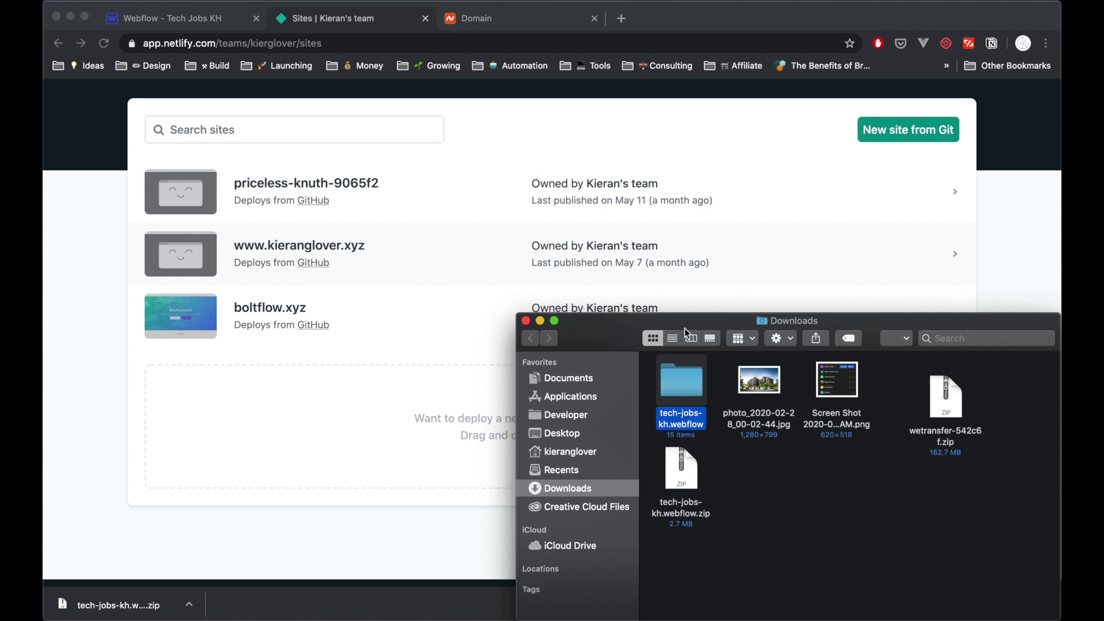
drag(672, 320, 821, 118)
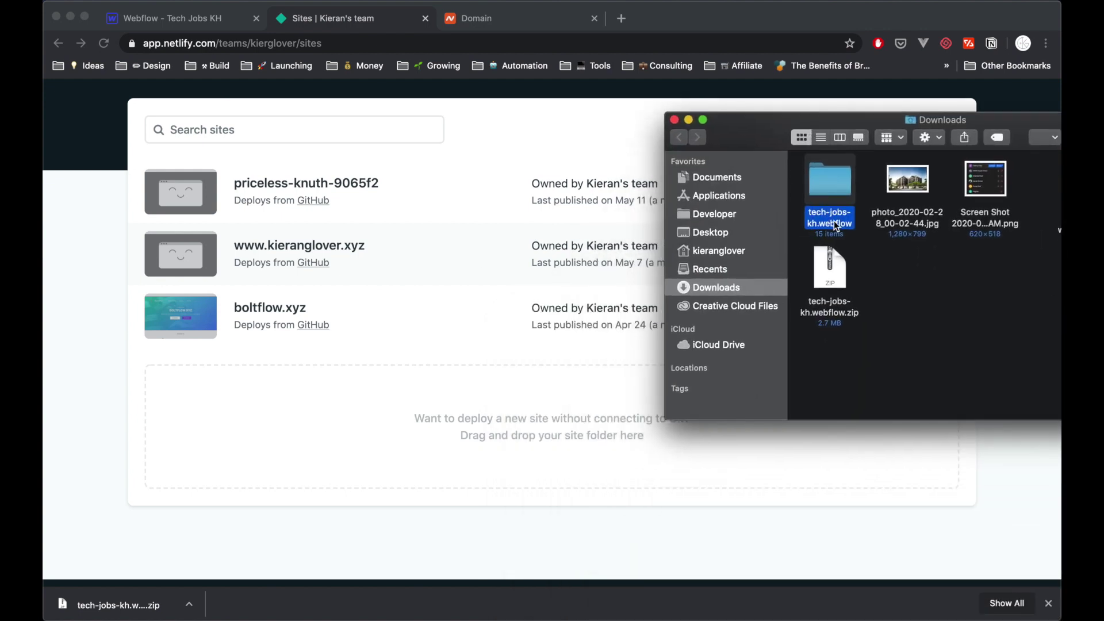
drag(836, 226, 521, 391)
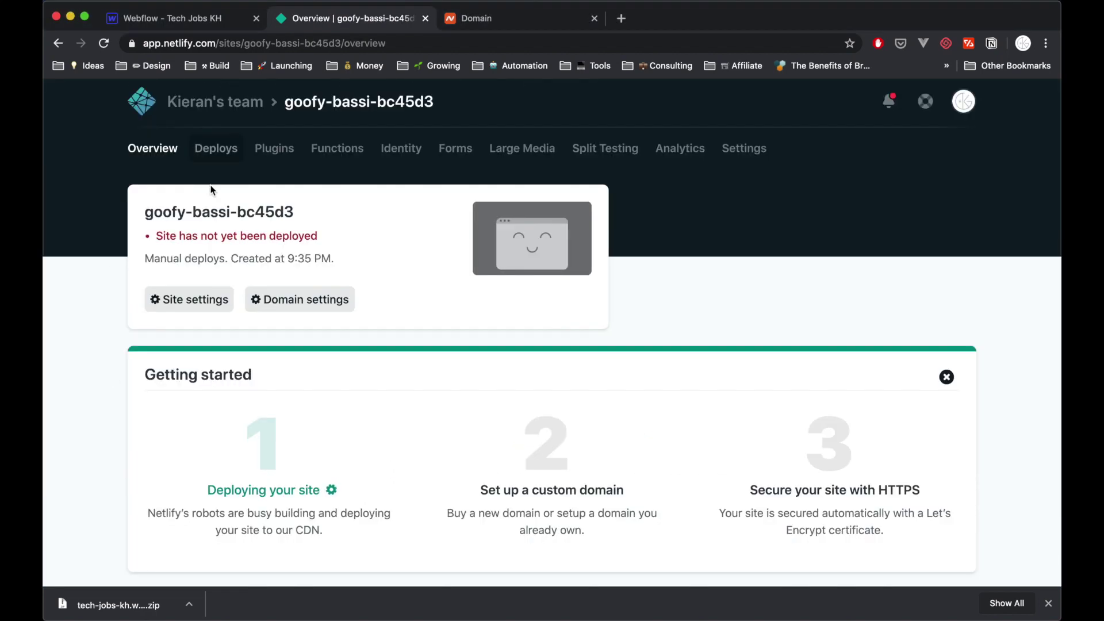
Open the published site at goofy-bassi-bc45d3.netlify.app.
scroll(130, 266, down, 2)
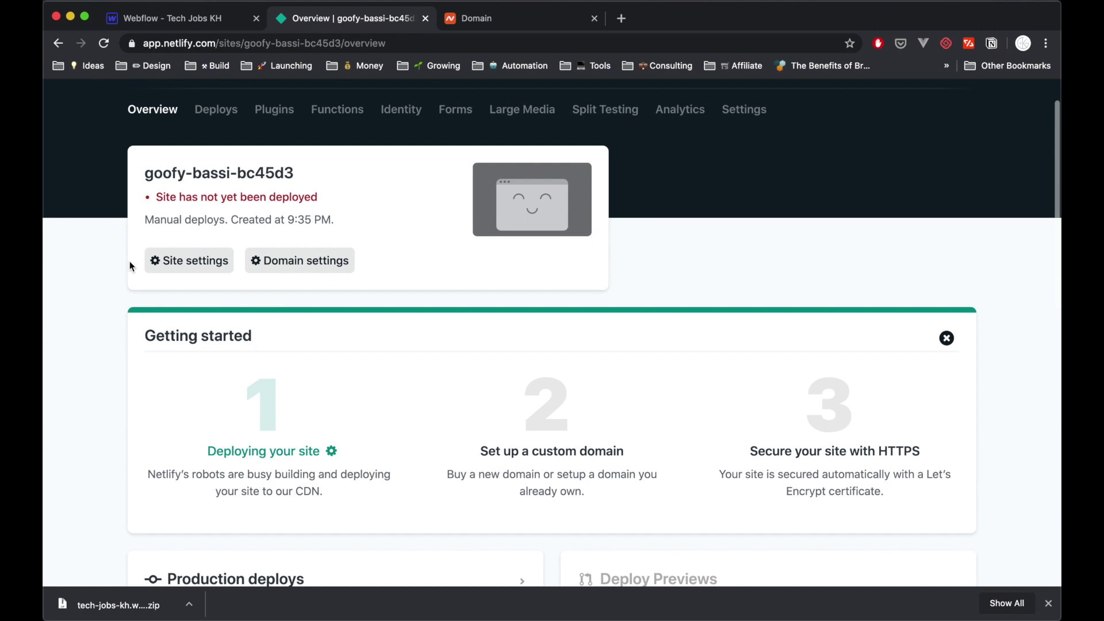
scroll(130, 261, down, 5)
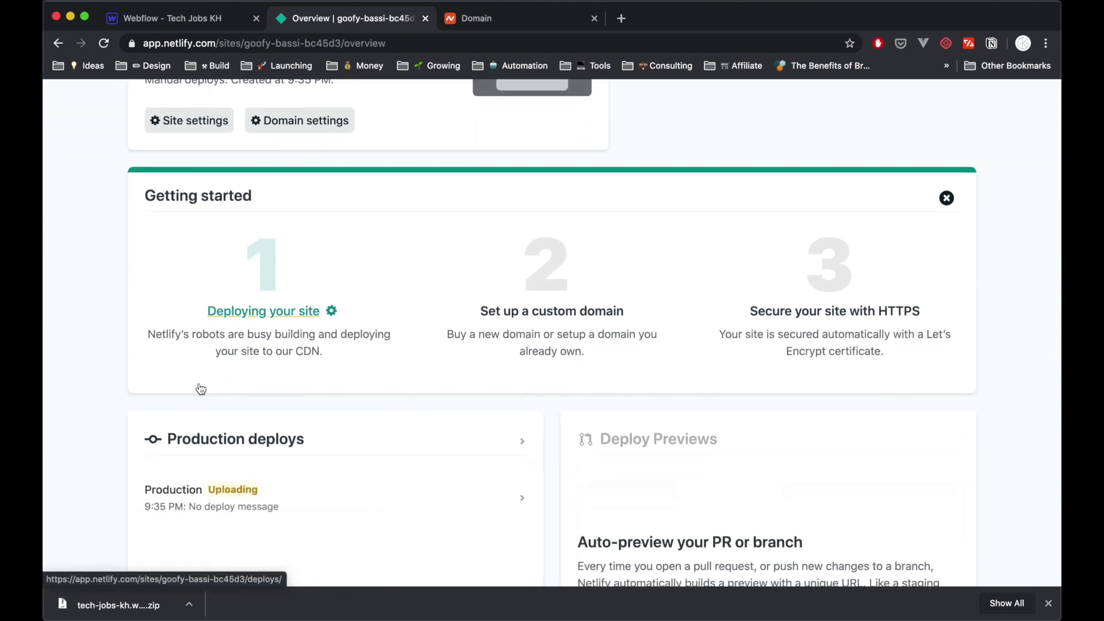
scroll(199, 403, down, 1)
scroll(187, 468, down, 1)
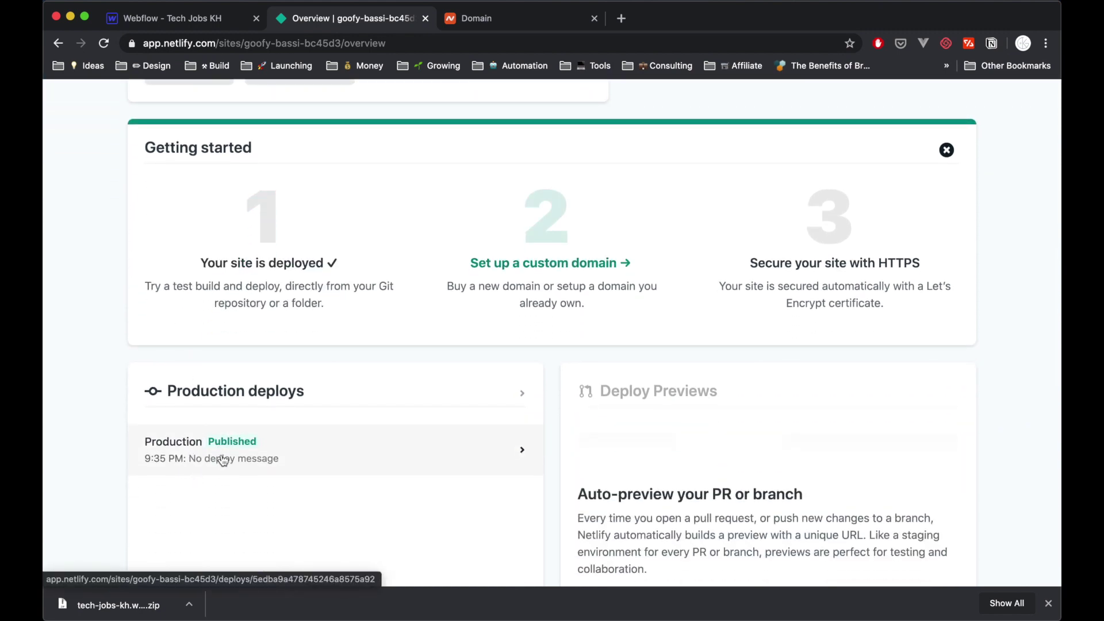
scroll(219, 448, up, 9)
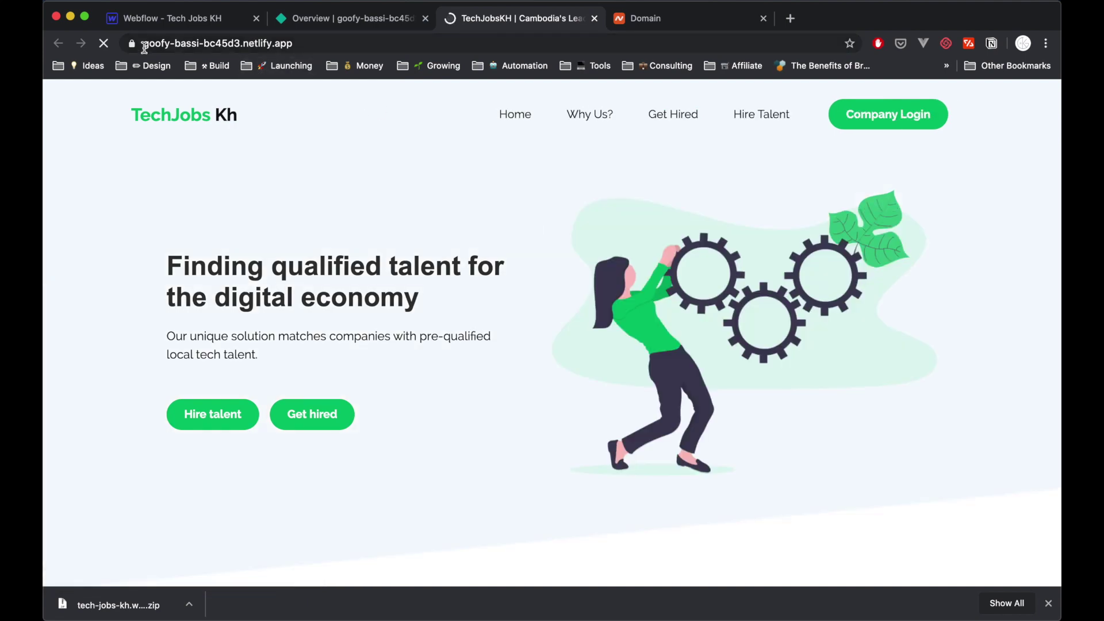
drag(143, 44, 319, 35)
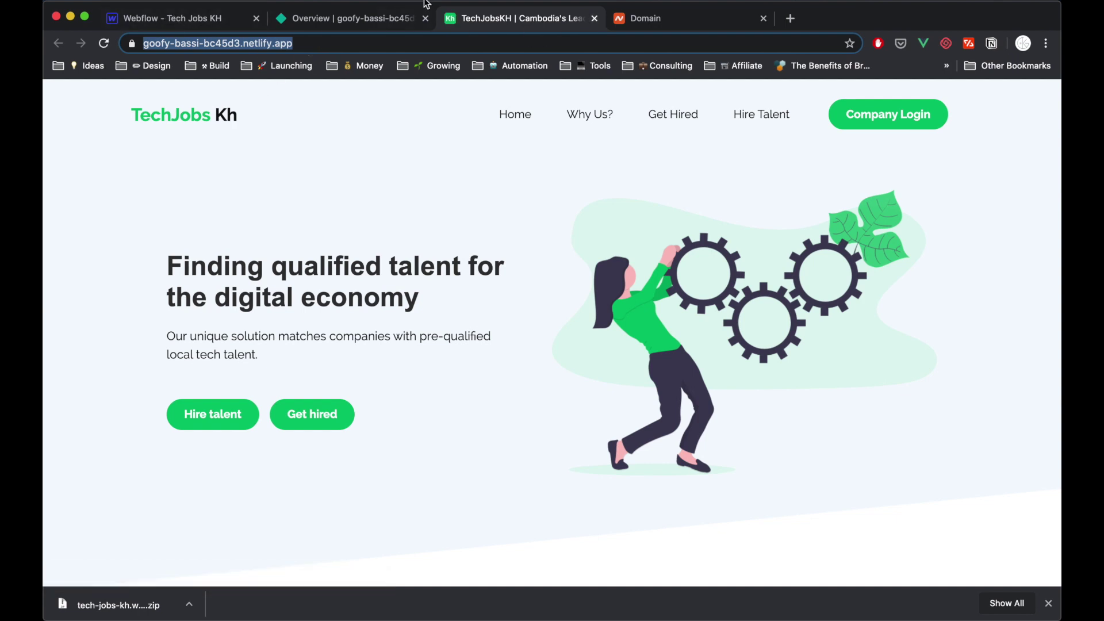
click(595, 18)
Start custom domain setup and copy techjobskh.com from the Namecheap domain page.
scroll(525, 434, down, 1)
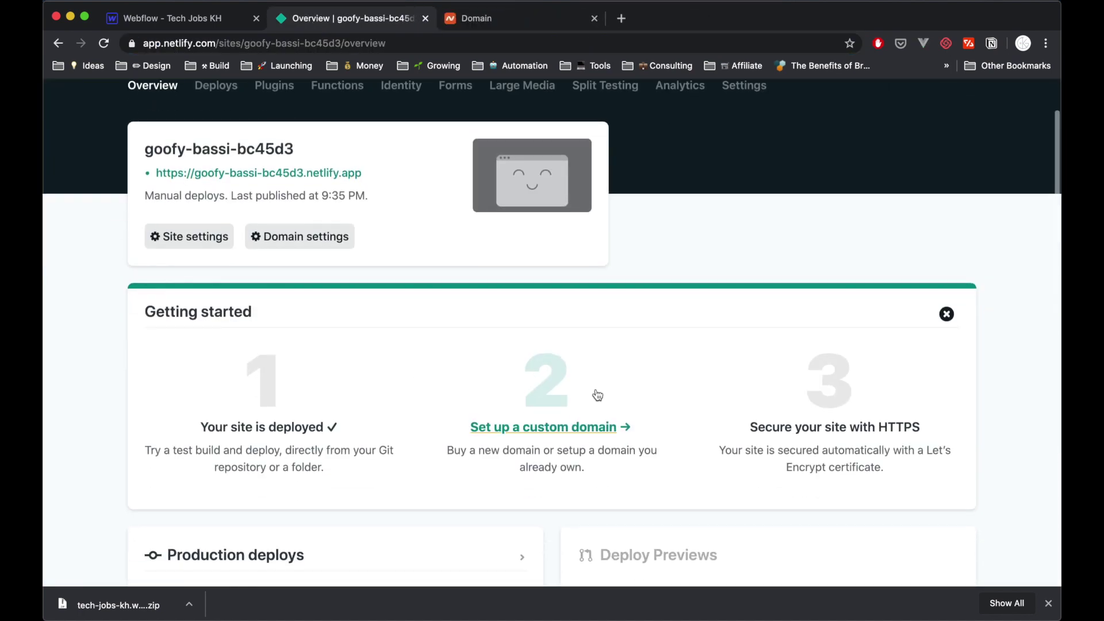
click(526, 436)
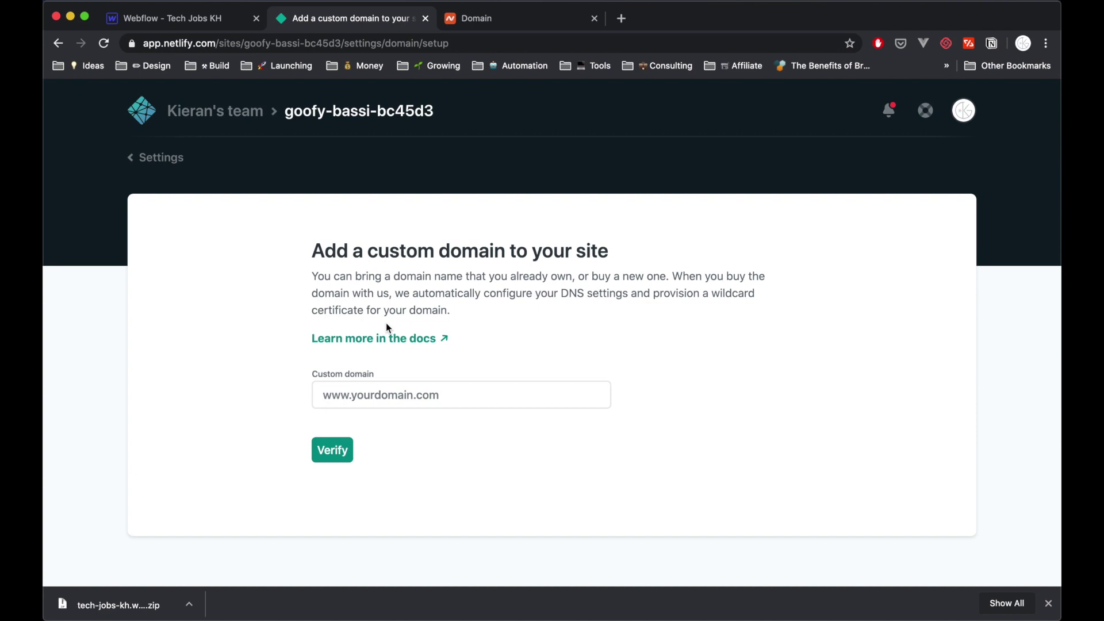
click(524, 28)
scroll(381, 280, up, 3)
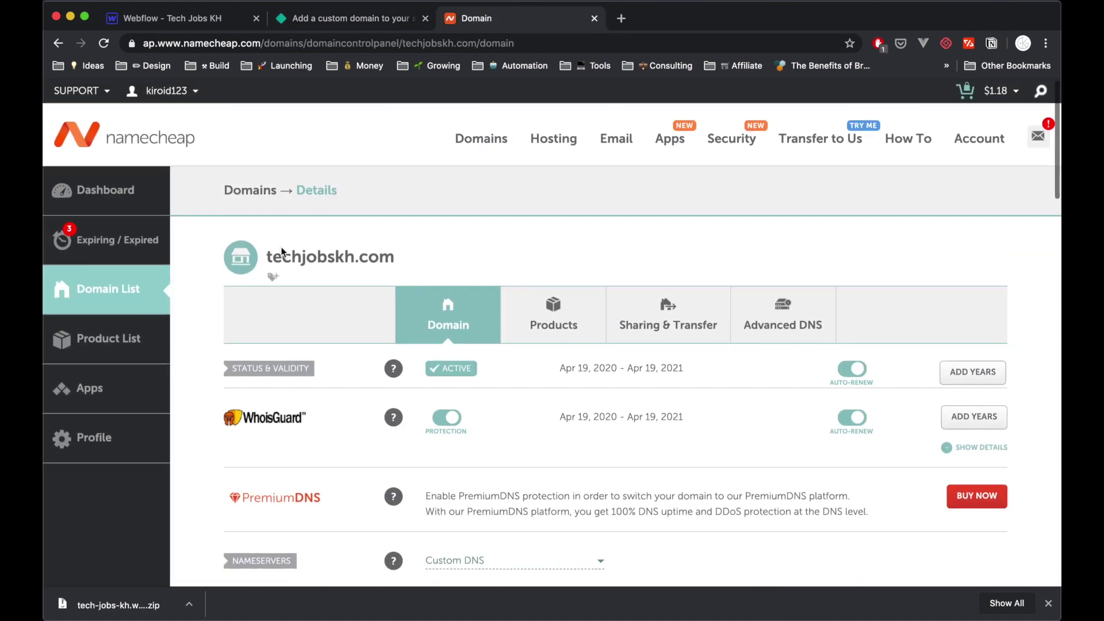
mouse_move(266, 256)
mouse_down()
mouse_move(397, 256)
mouse_move(262, 257)
mouse_up()
key(super+c)
click(396, 256)
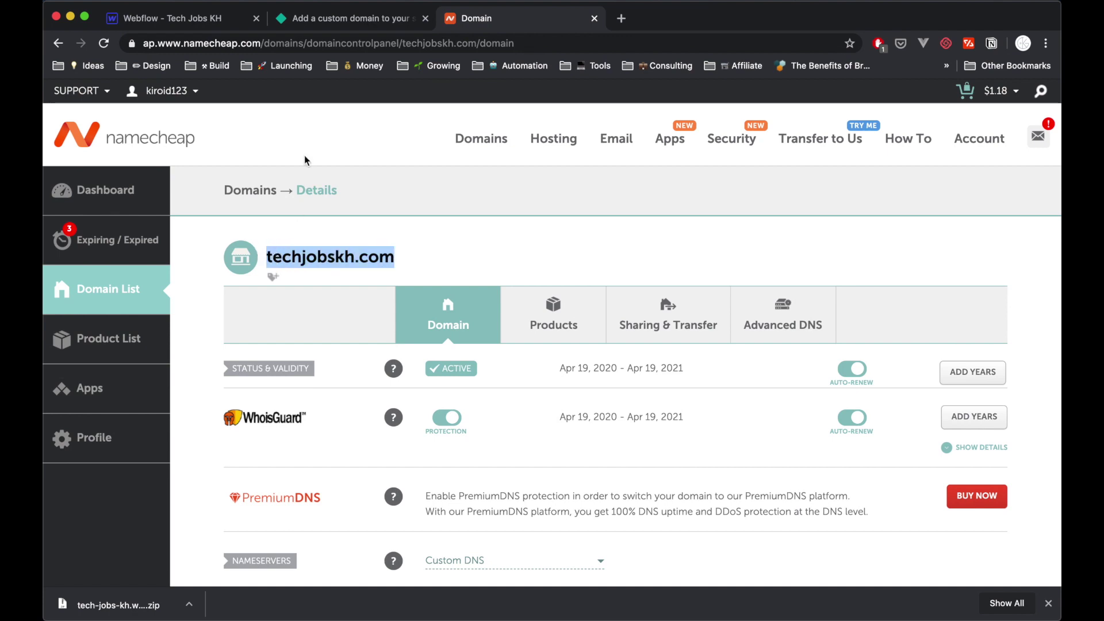
Enter techjobskh.com as the custom domain, verify it and add it.
click(352, 18)
click(432, 390)
key(super+v)
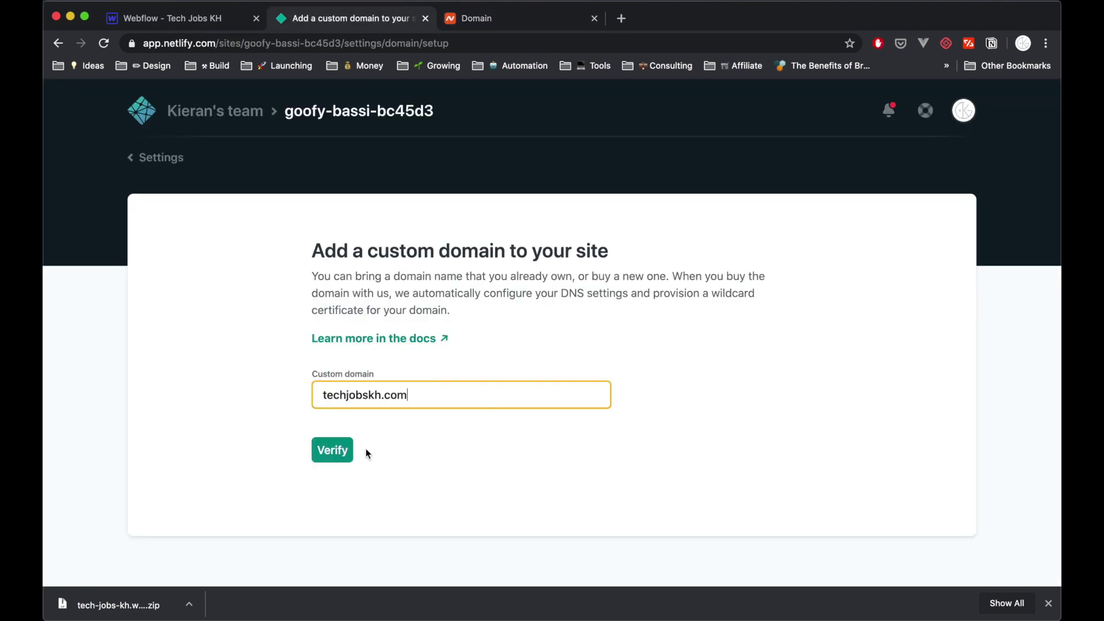
text(www.)
key(BackSpace)
key(BackSpace)
key(BackSpace)
key(BackSpace)
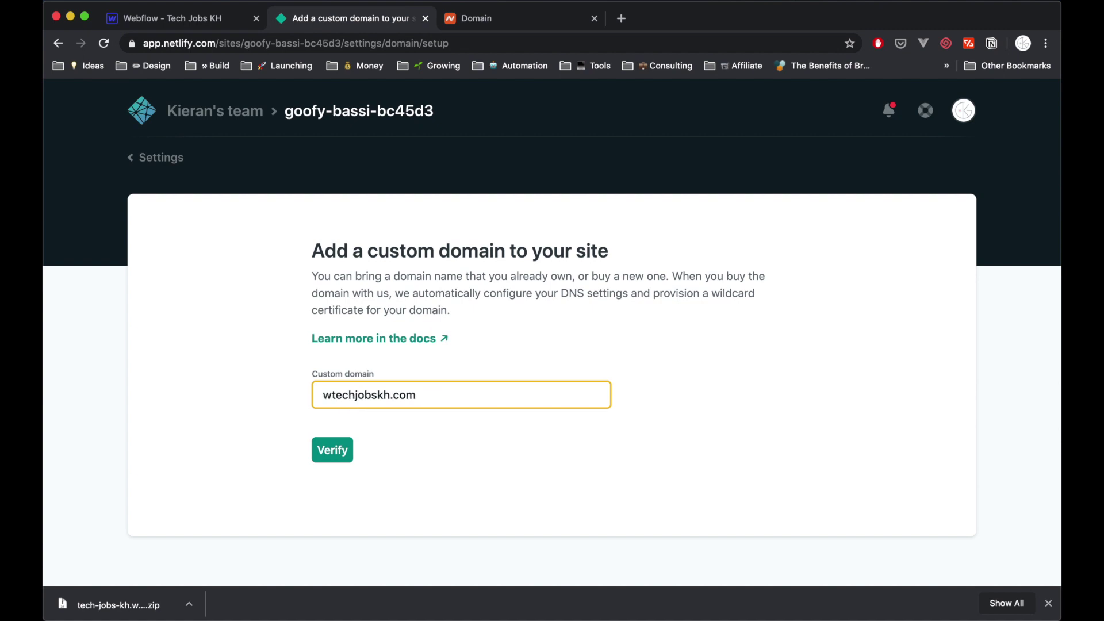
click(344, 449)
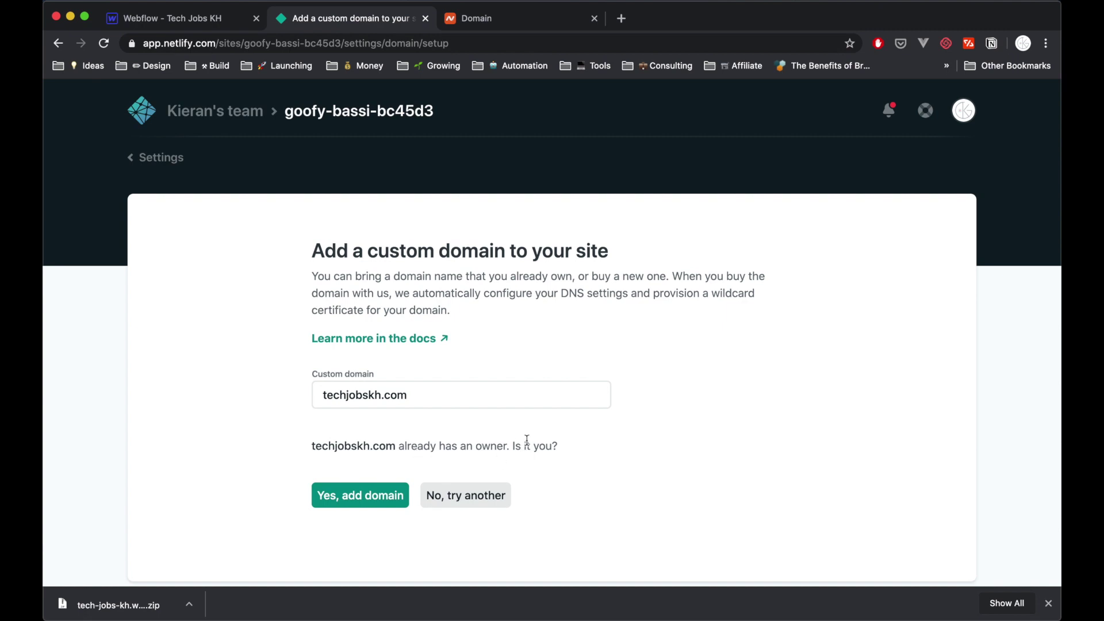
click(392, 495)
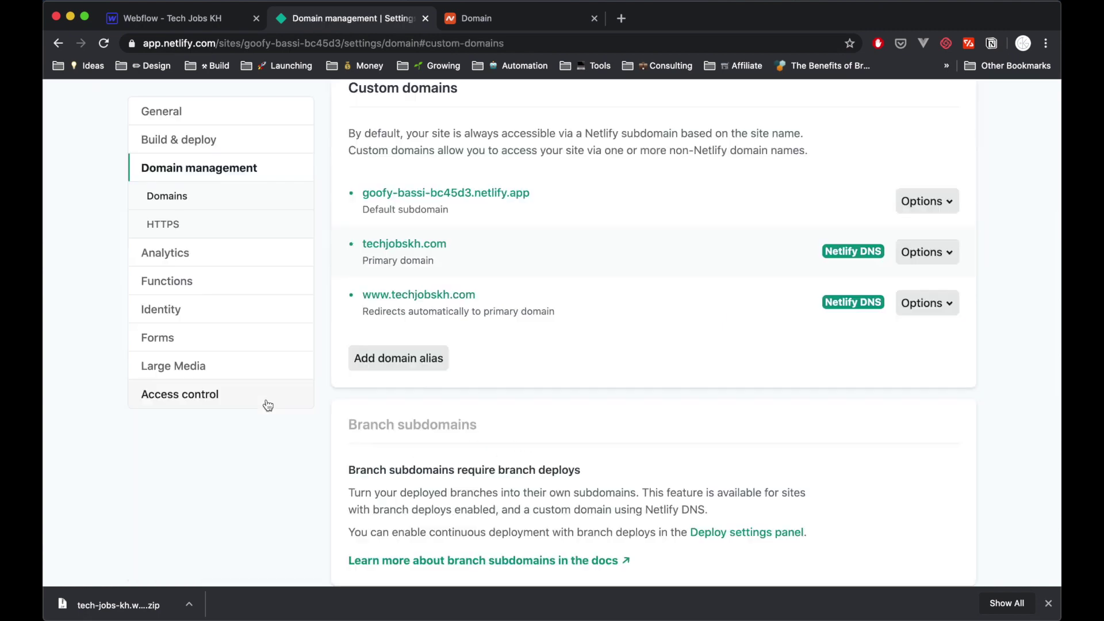
scroll(268, 405, down, 7)
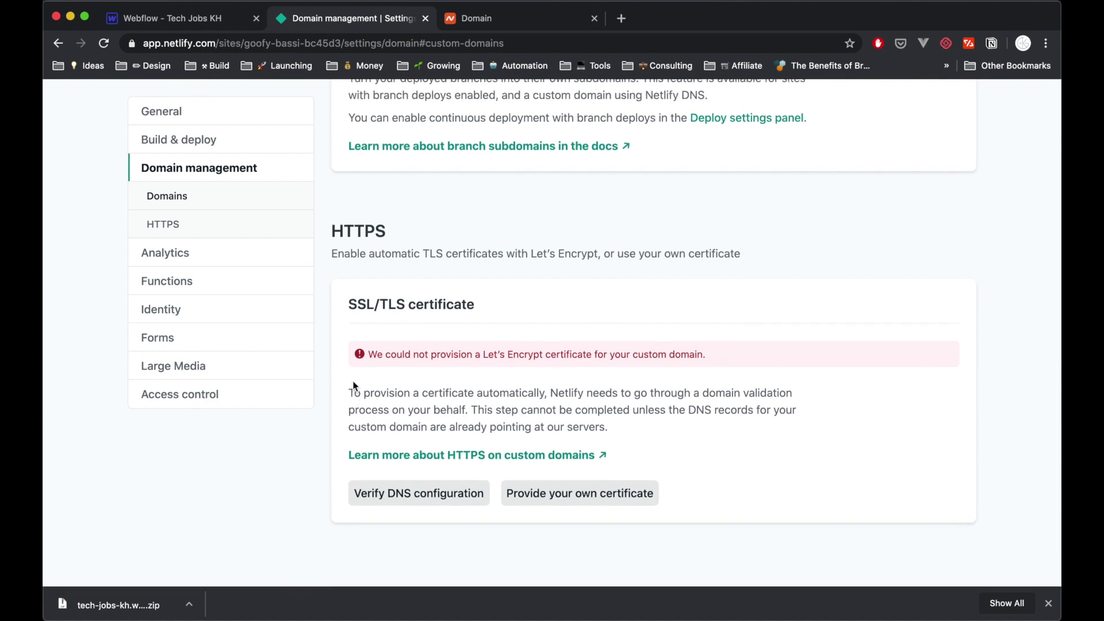
Open techjobskh.com's DNS panel and find its dns1–dns4.p06.nsone.net nameservers.
scroll(796, 292, down, 1)
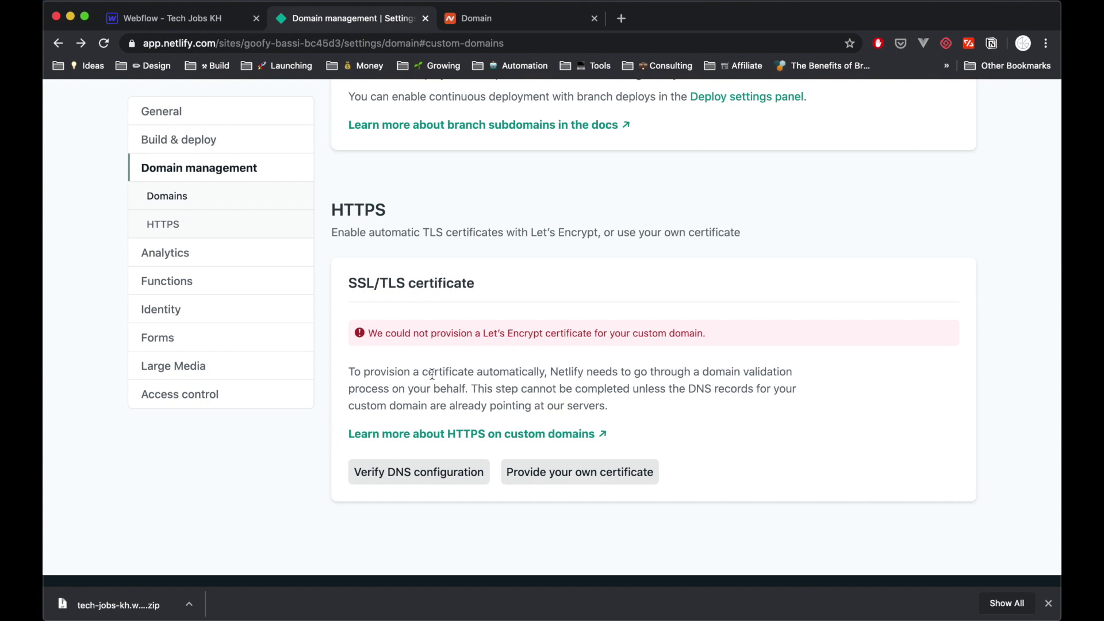
scroll(433, 385, up, 10)
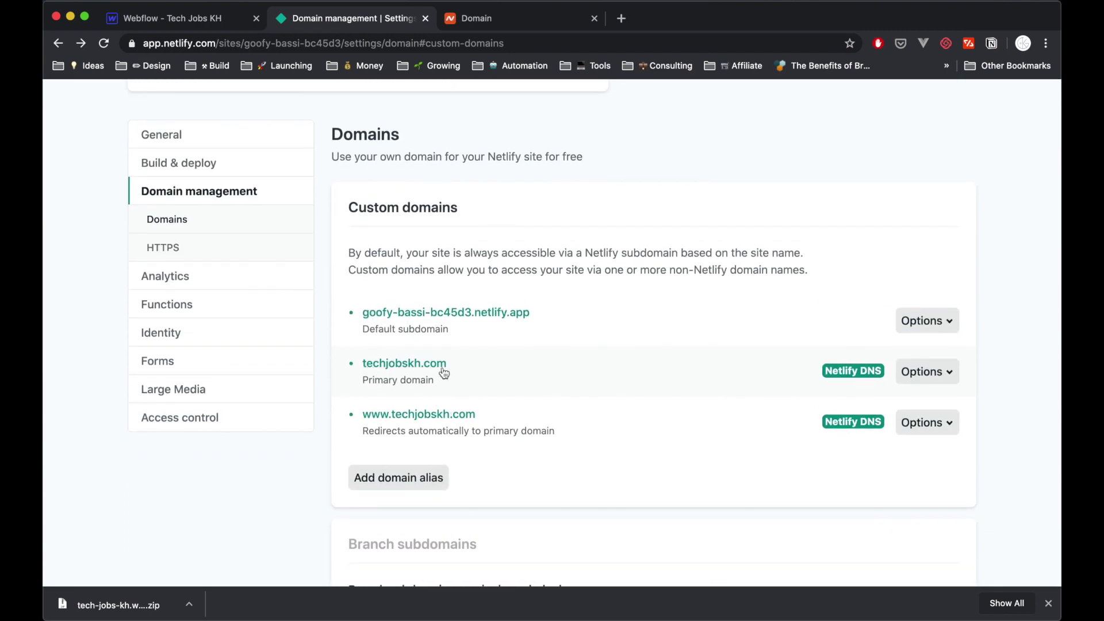
click(923, 372)
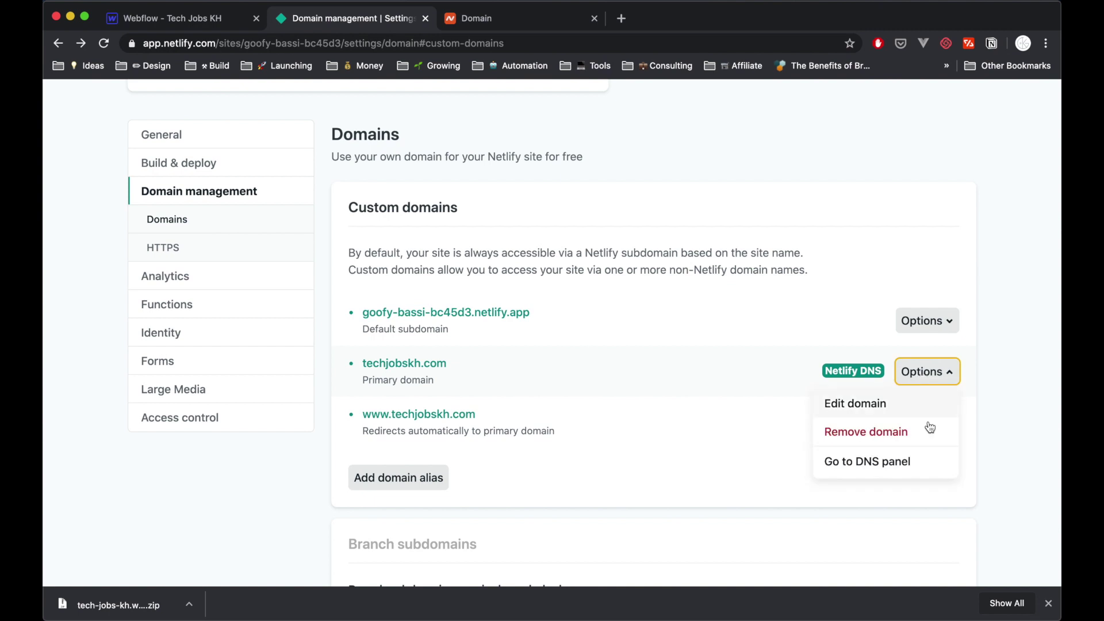
click(907, 467)
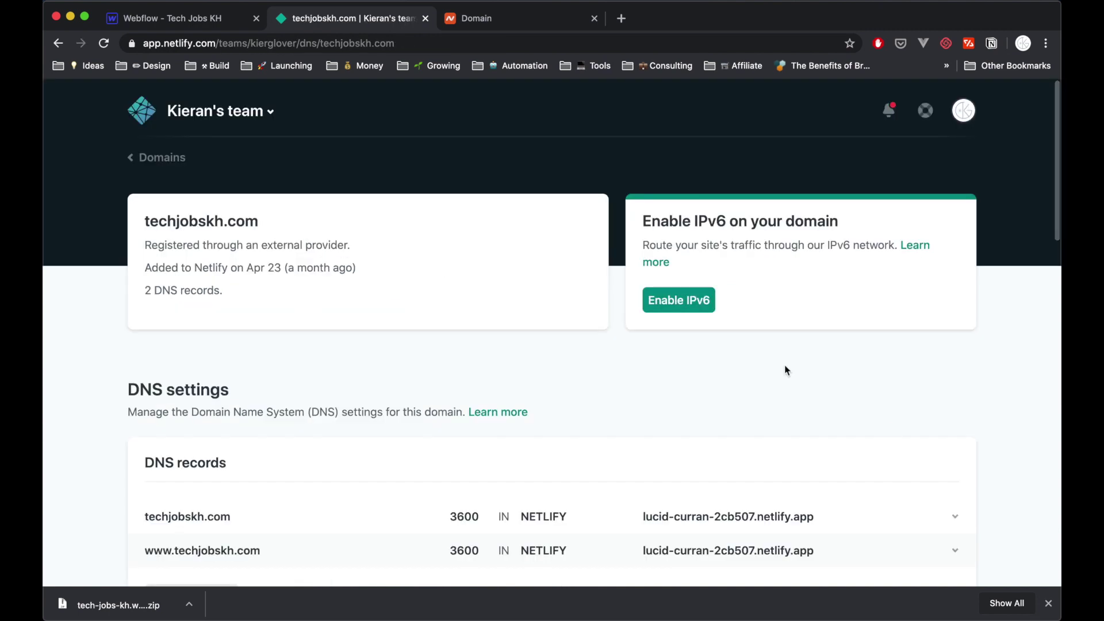
scroll(170, 322, down, 2)
scroll(170, 322, down, 2)
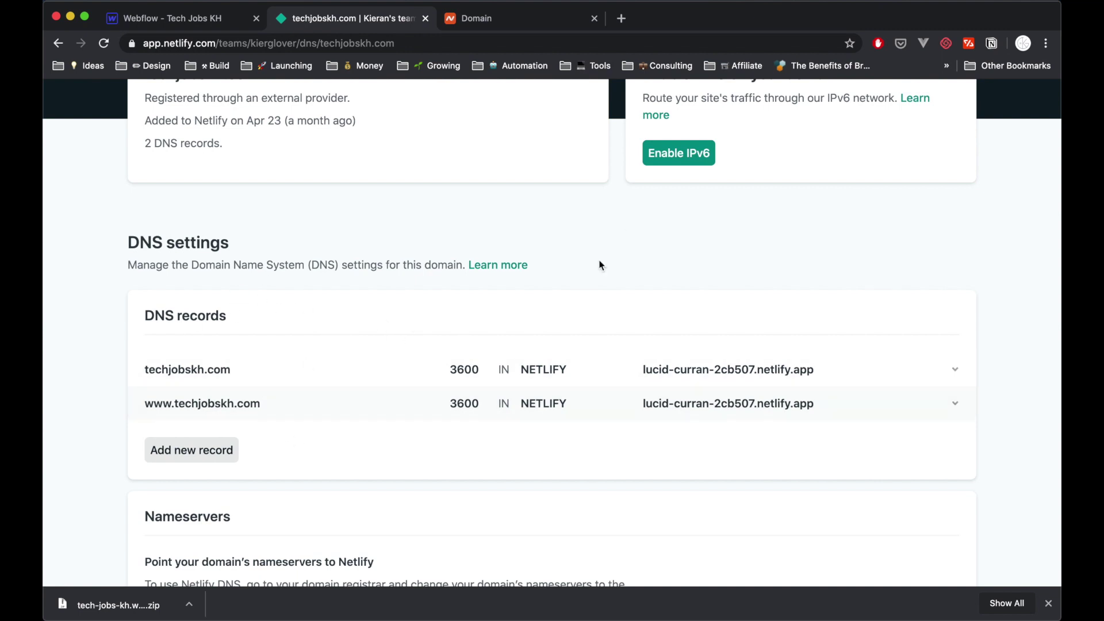
scroll(483, 347, down, 5)
scroll(230, 299, down, 1)
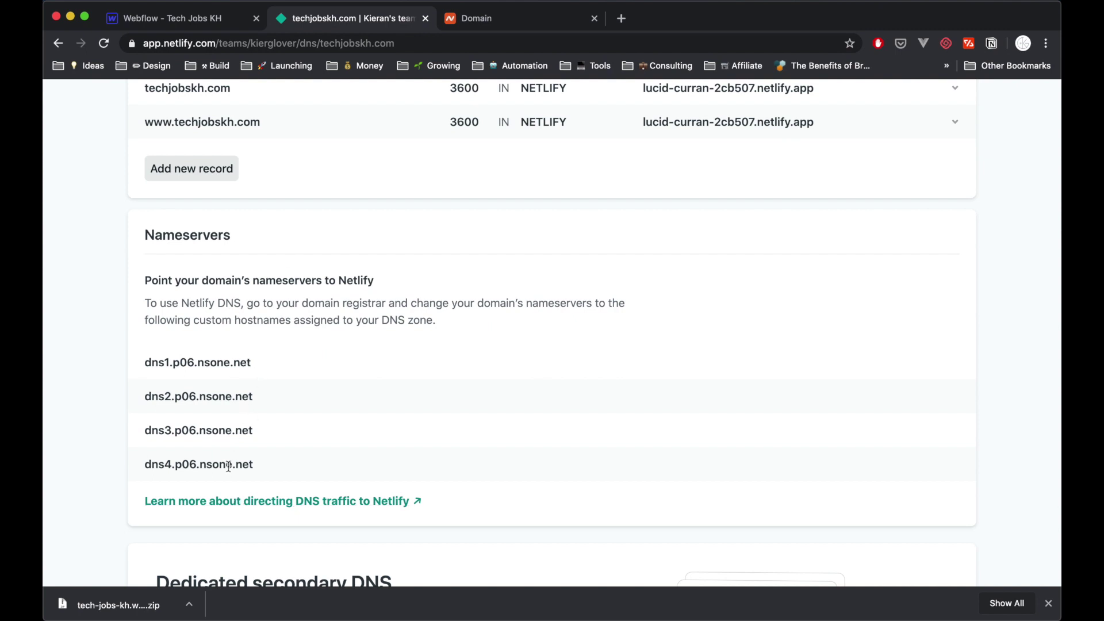
click(475, 19)
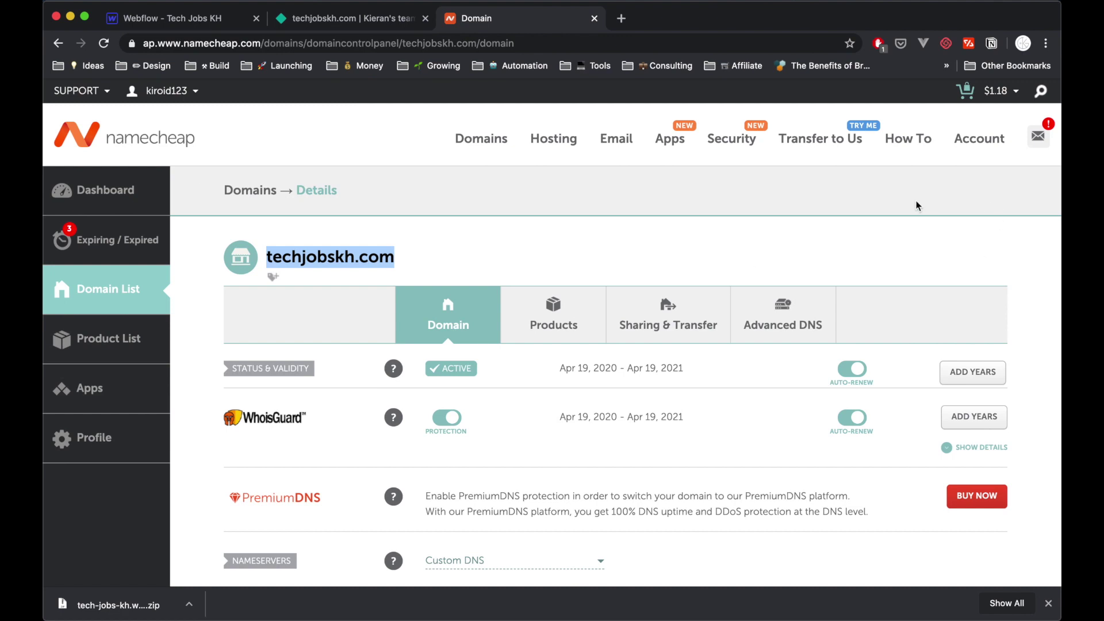
Paste dns1.p06.nsone.net from Netlify into Namecheap's first Custom DNS field.
scroll(537, 184, down, 4)
scroll(540, 188, down, 1)
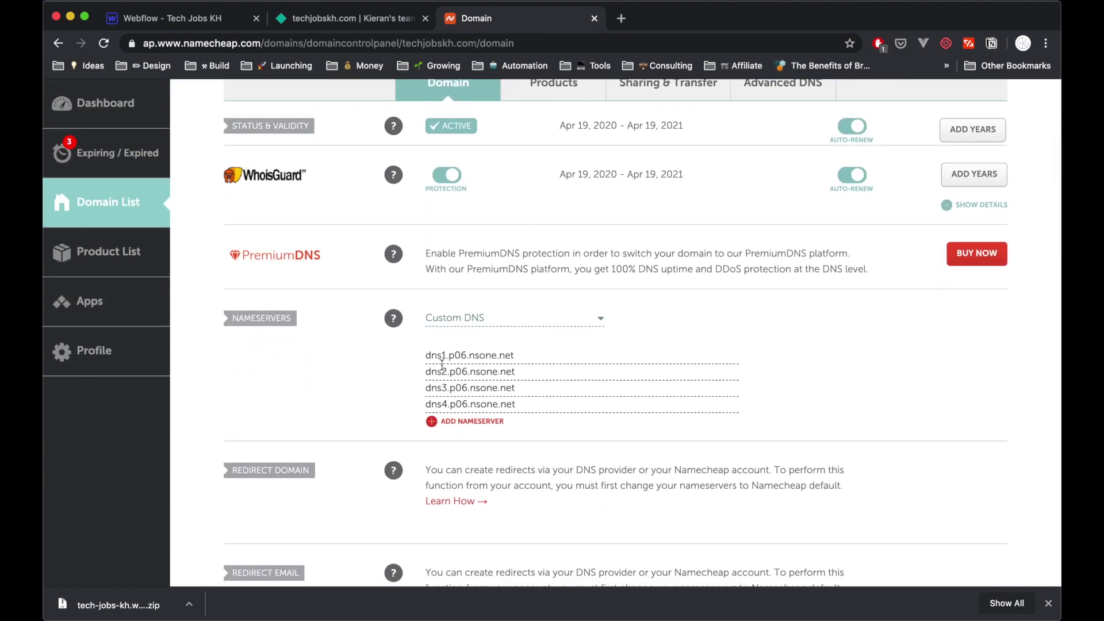
drag(426, 357, 540, 355)
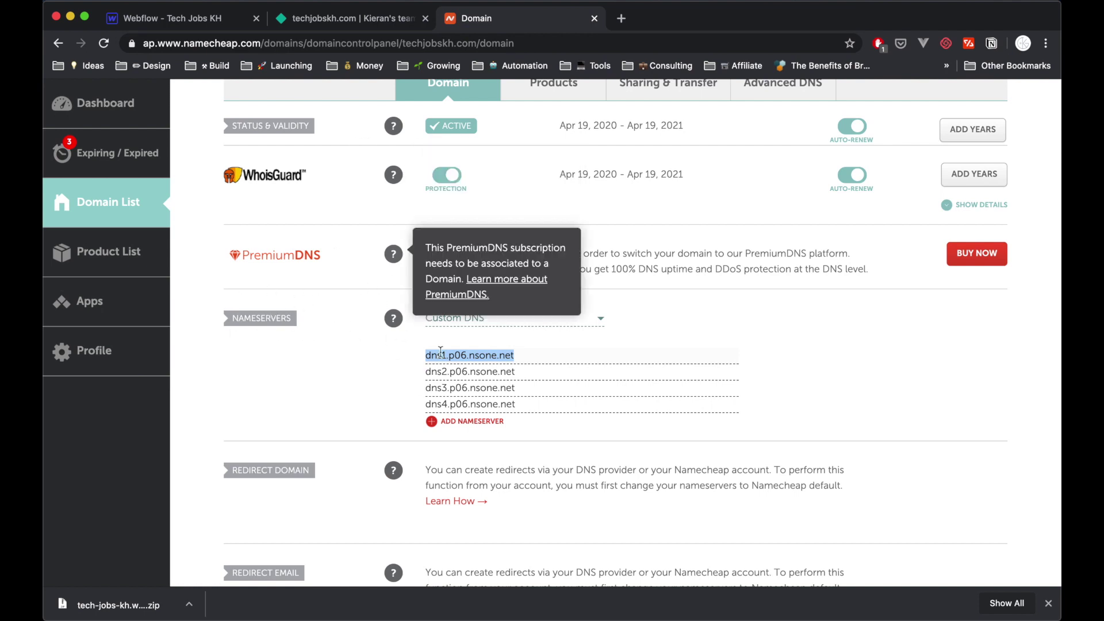
click(367, 19)
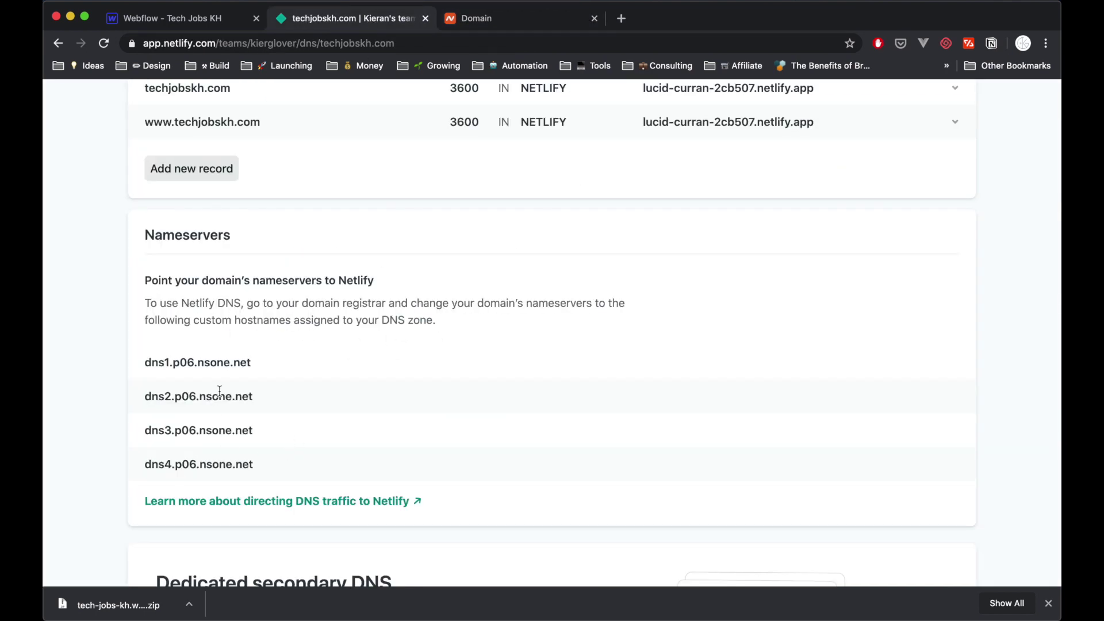
drag(252, 363, 142, 363)
key(cmd+c)
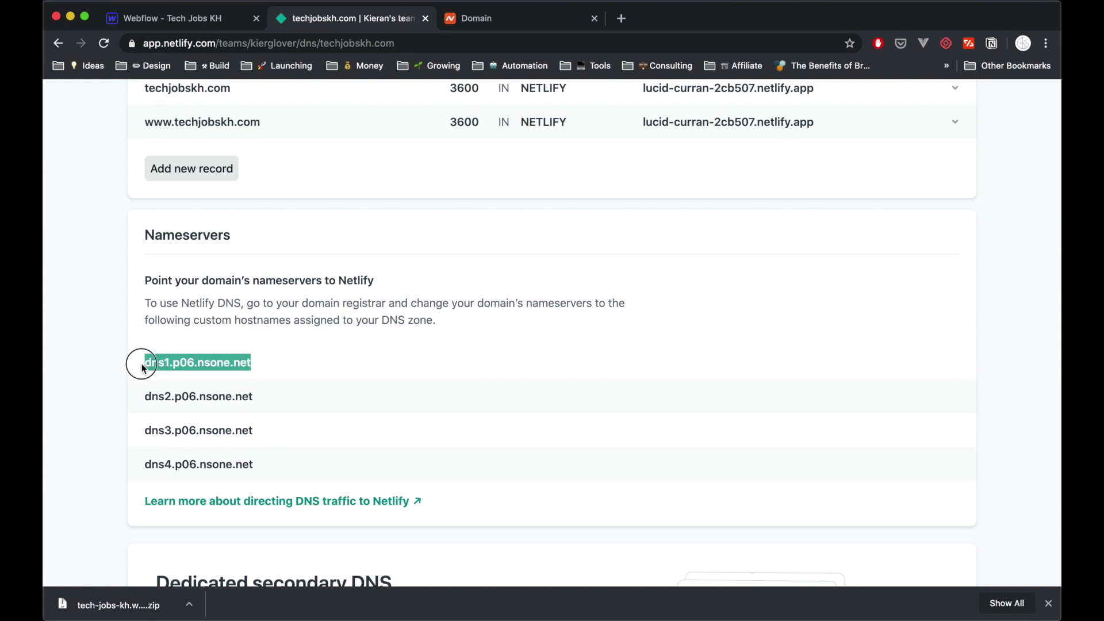
click(510, 8)
key(cmd+v)
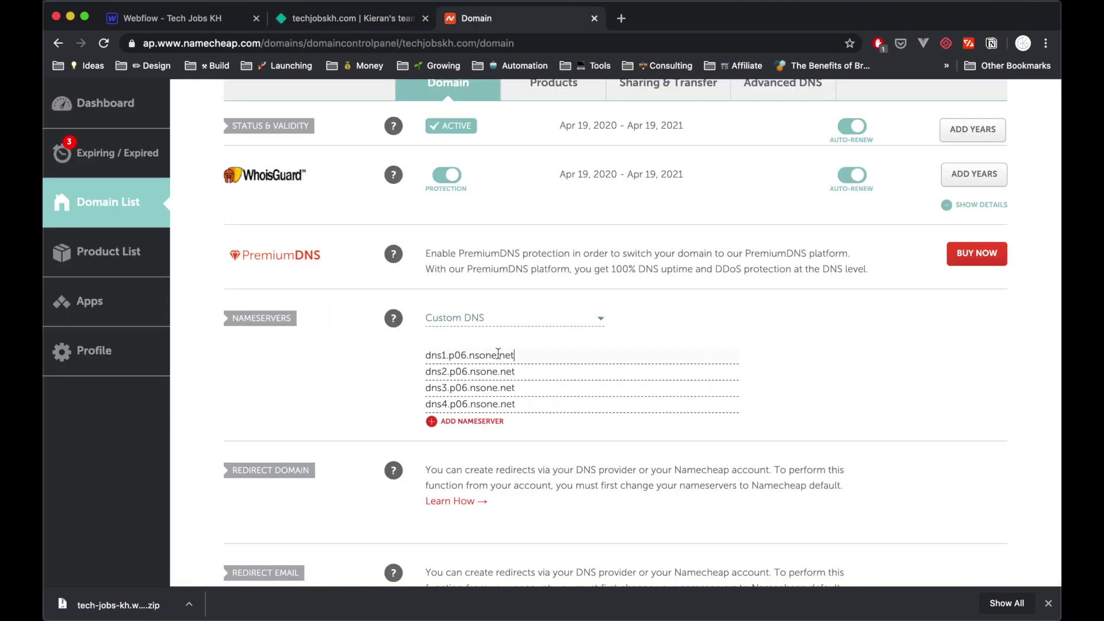
click(758, 382)
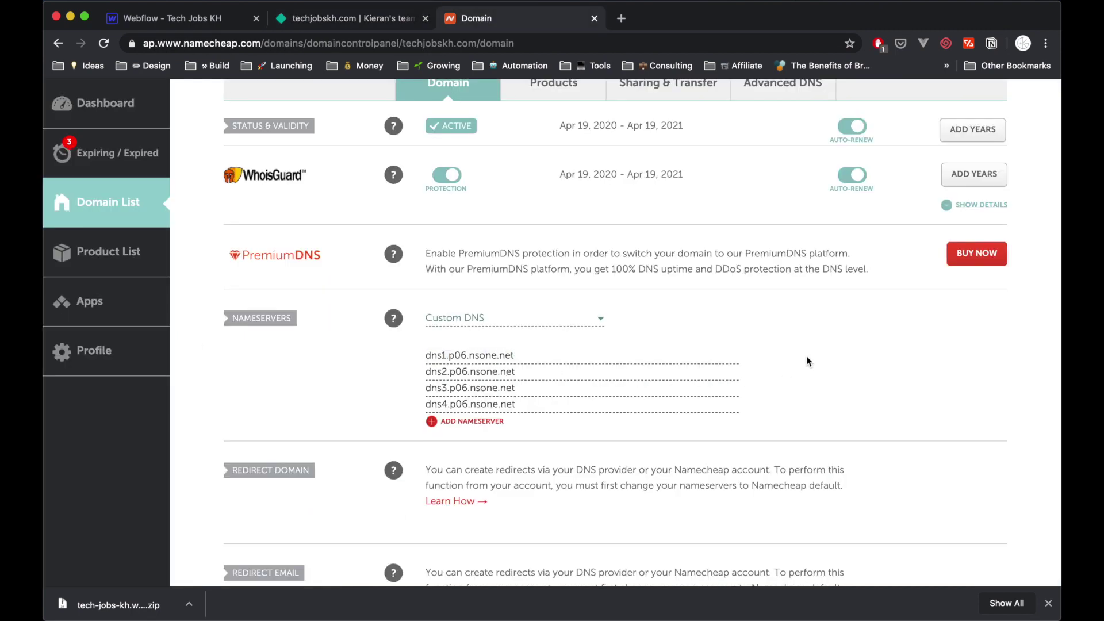
click(331, 26)
Scroll Netlify's domain settings to confirm HTTPS is enabled with a Let's Encrypt certificate.
scroll(402, 289, up, 4)
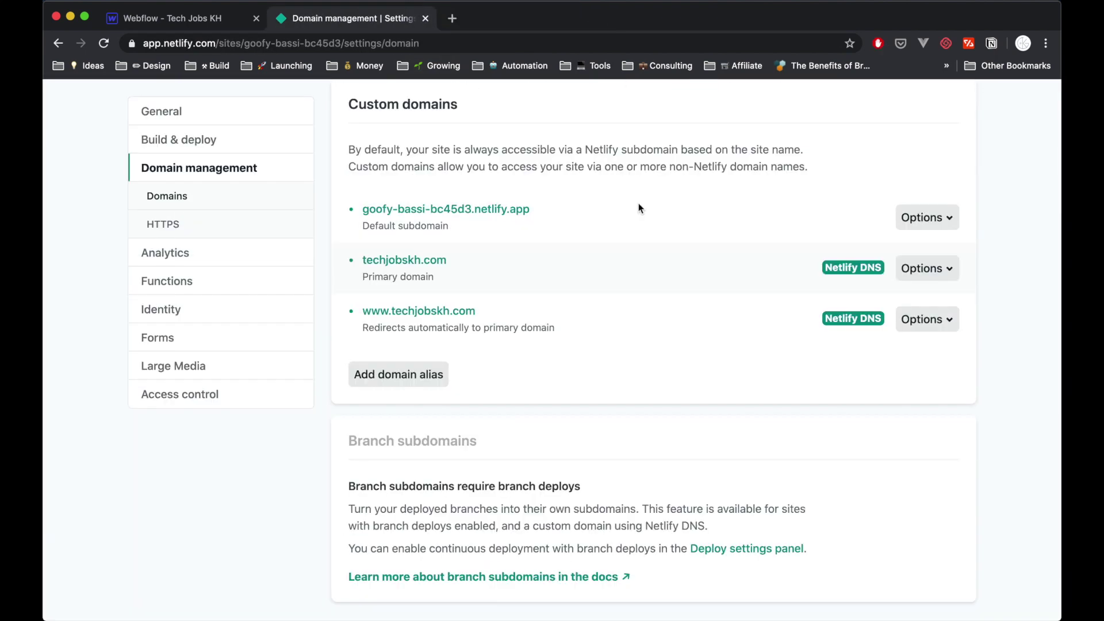
scroll(685, 239, down, 3)
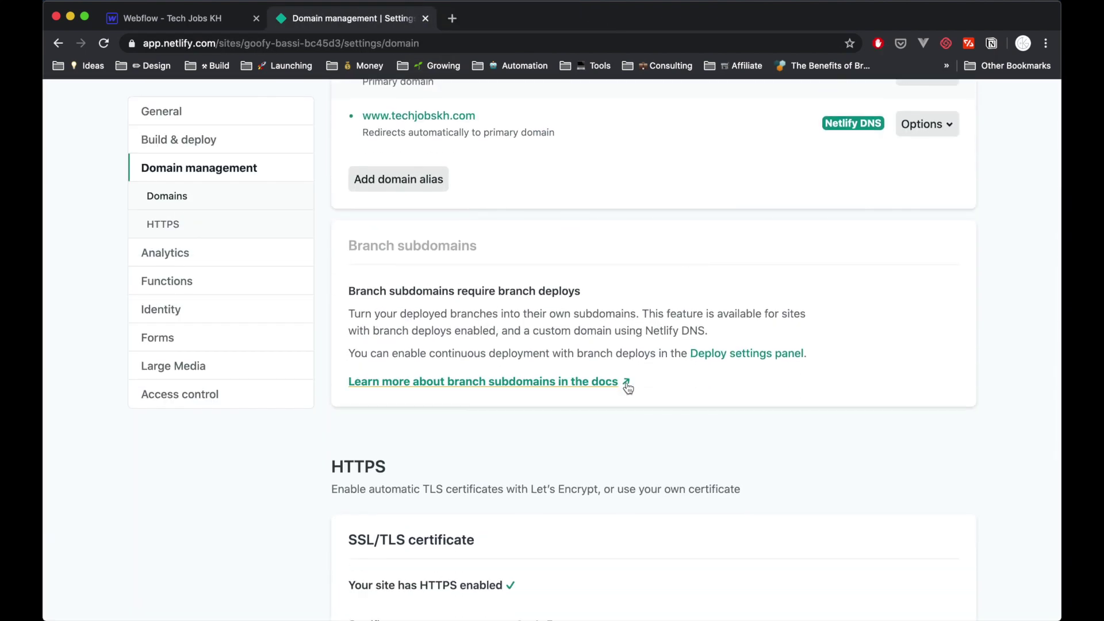
scroll(627, 388, down, 3)
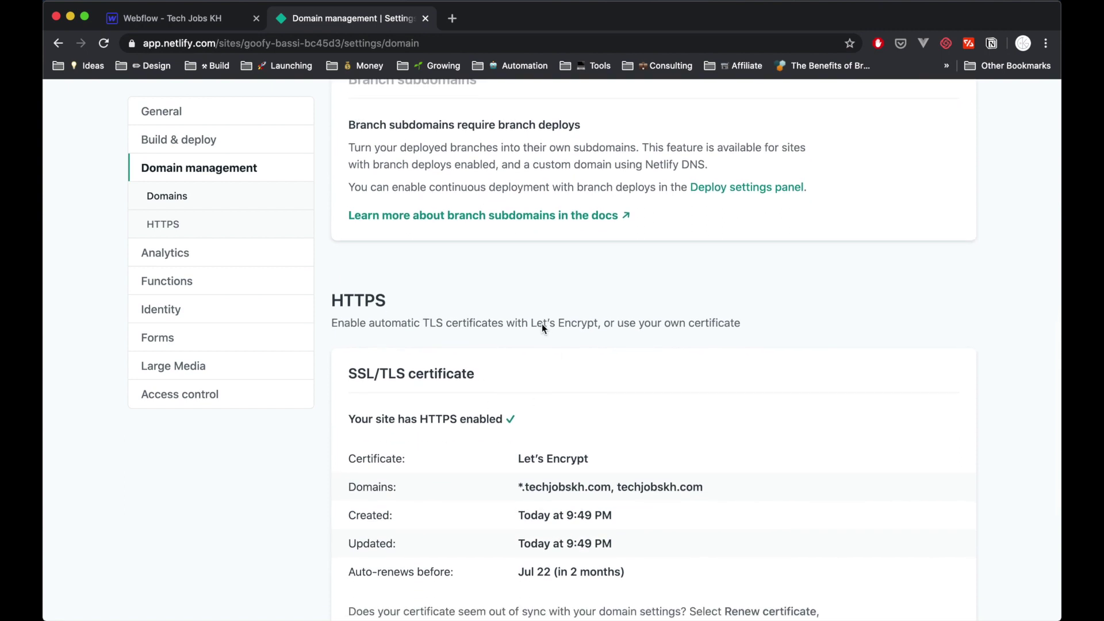
scroll(542, 327, down, 5)
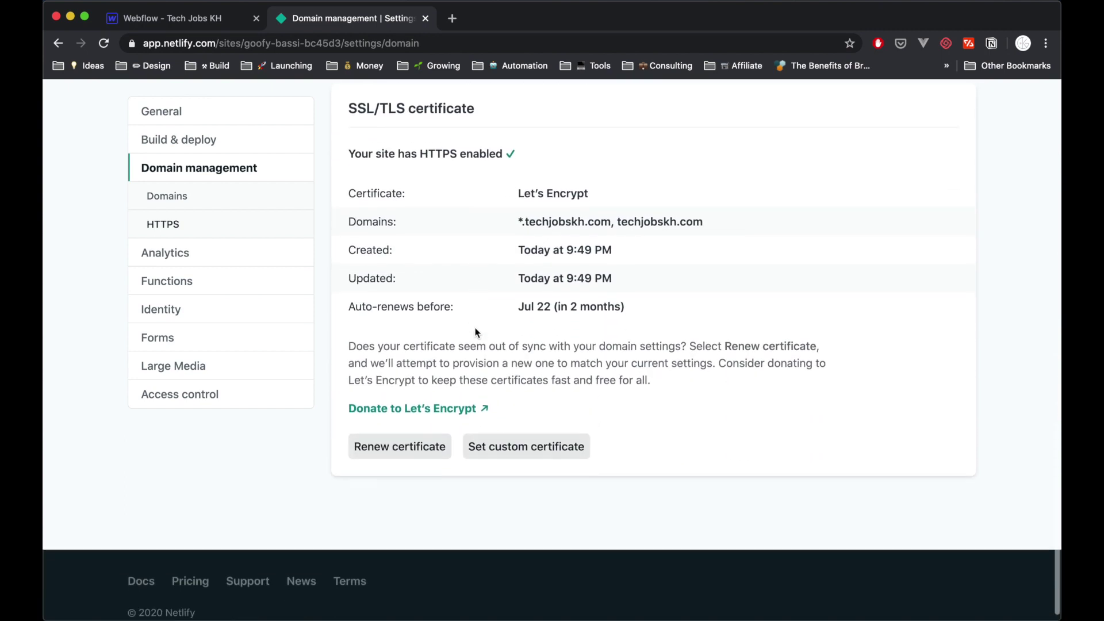
scroll(460, 311, up, 2)
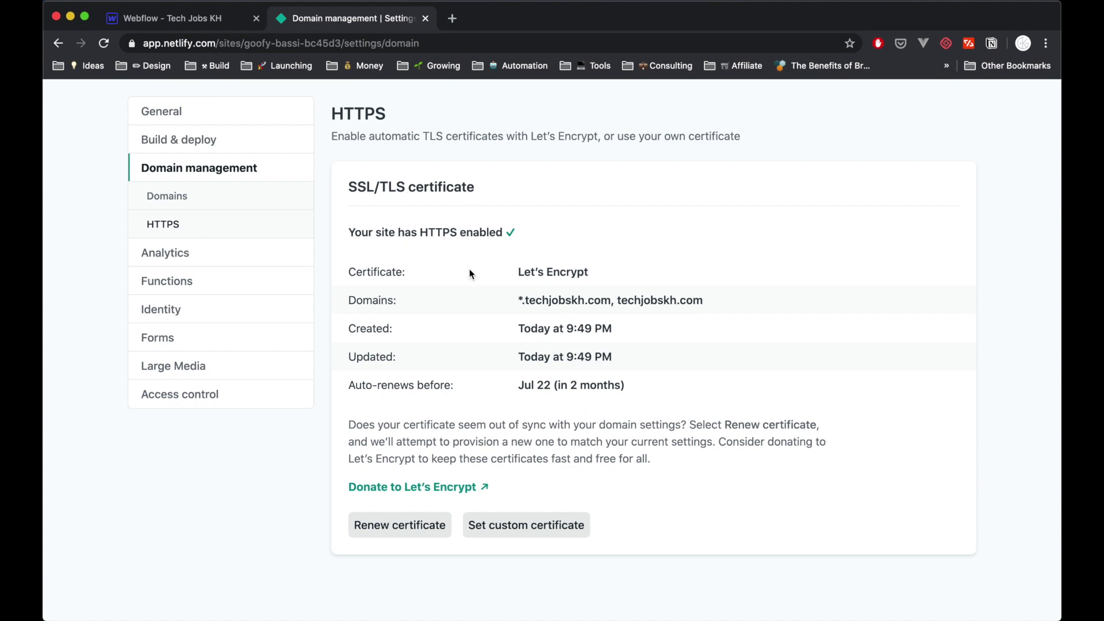
scroll(486, 279, up, 3)
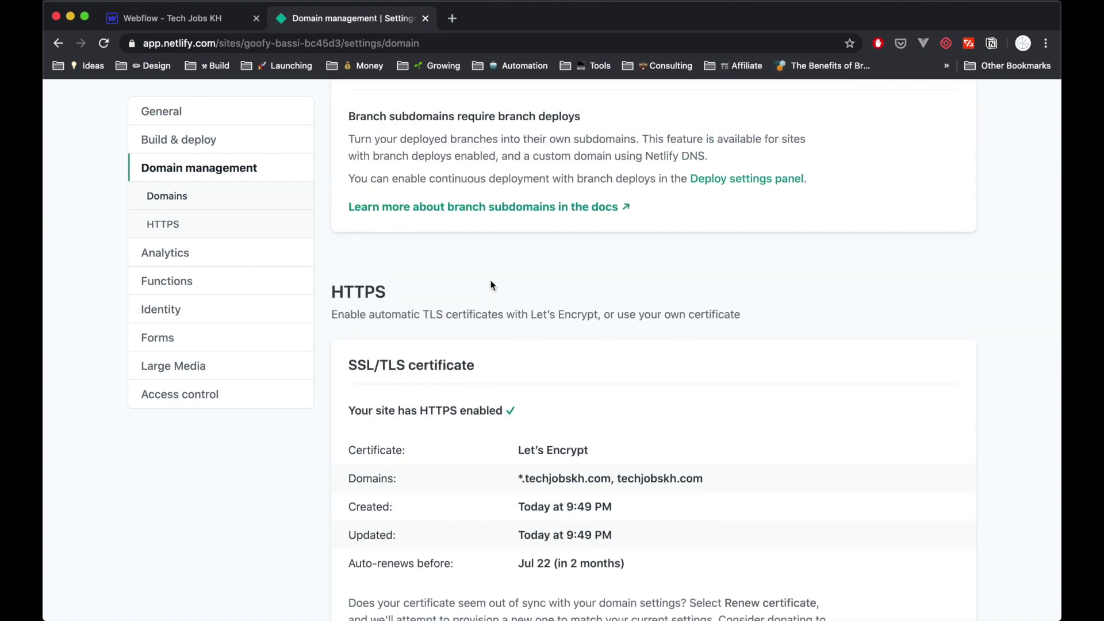
scroll(492, 284, up, 5)
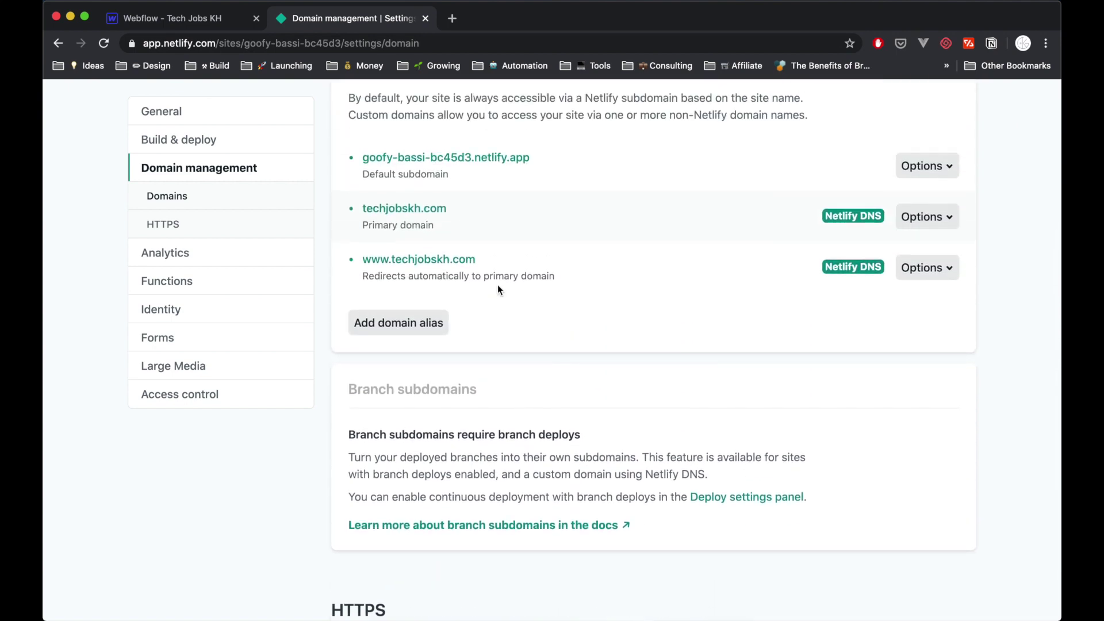
scroll(498, 285, up, 2)
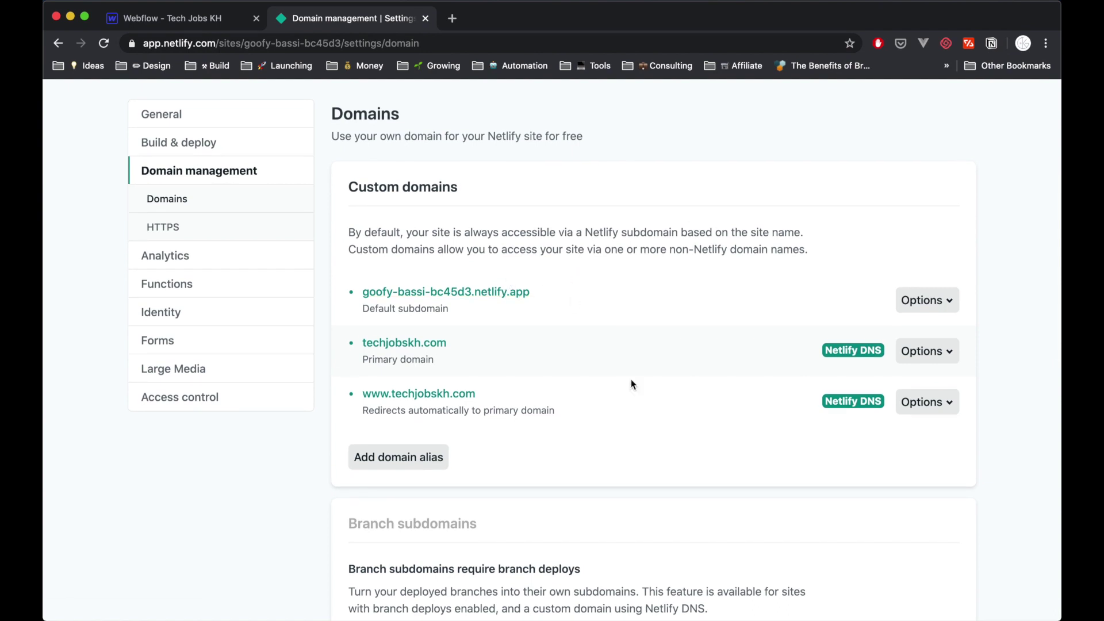
scroll(705, 368, down, 10)
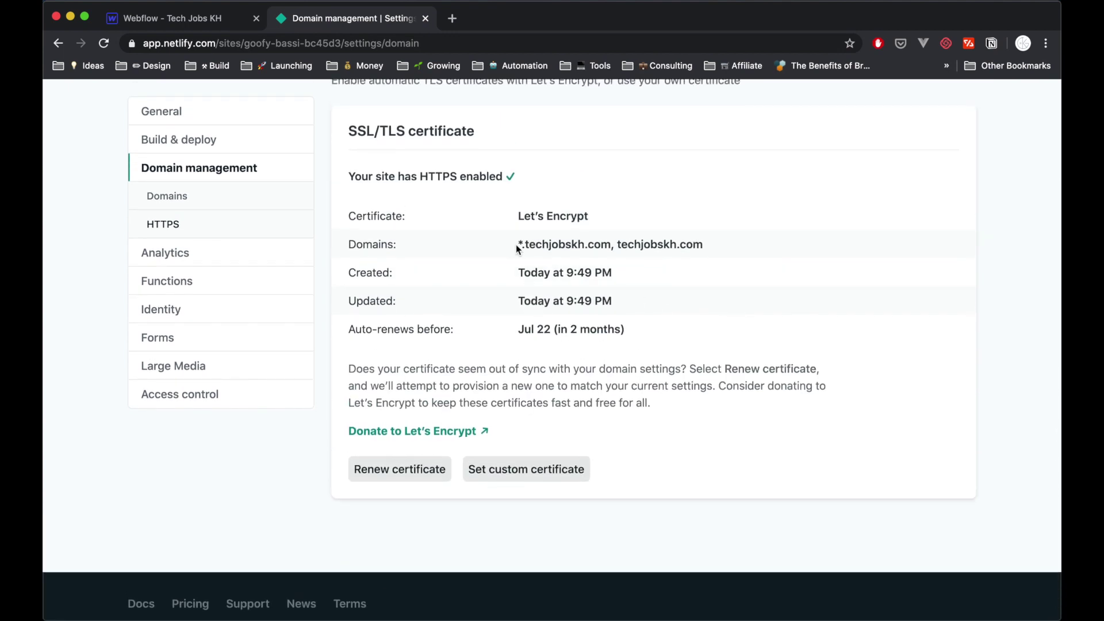
scroll(515, 244, up, 8)
scroll(516, 244, up, 2)
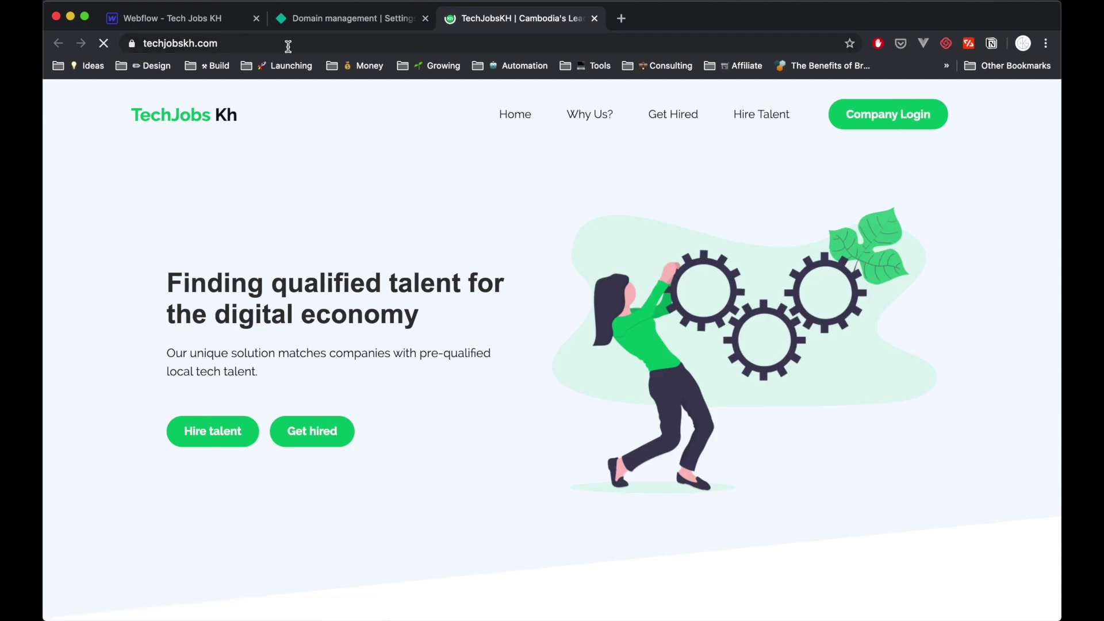
View techjobskh.com's DNS records, then go back to review its HTTPS certificate.
click(329, 24)
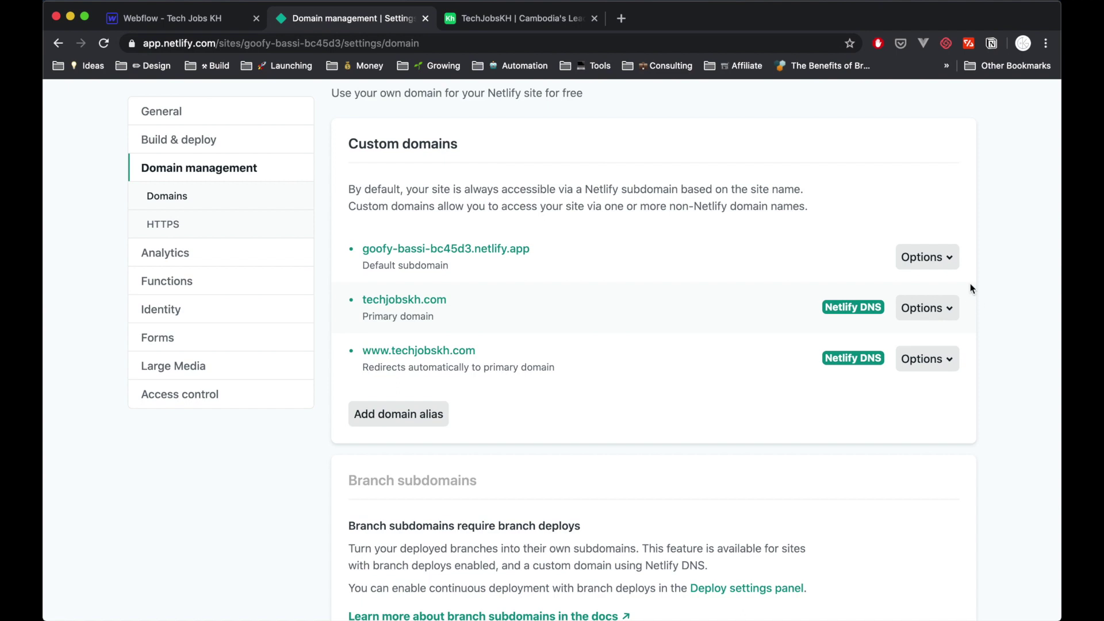
click(950, 309)
click(925, 409)
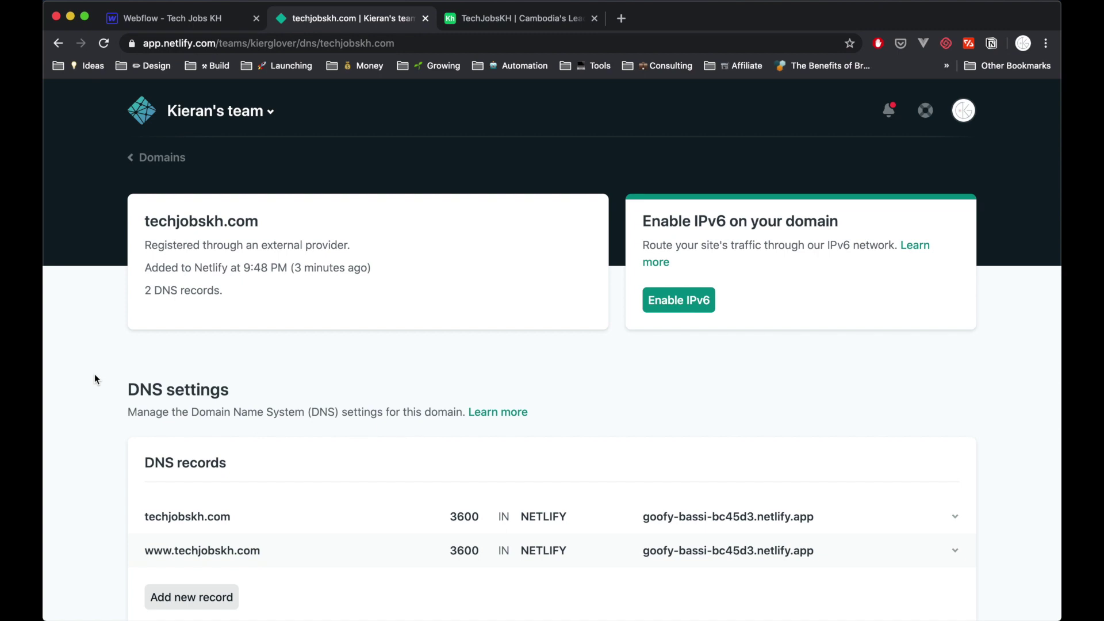
click(58, 43)
scroll(453, 356, down, 5)
scroll(451, 365, up, 2)
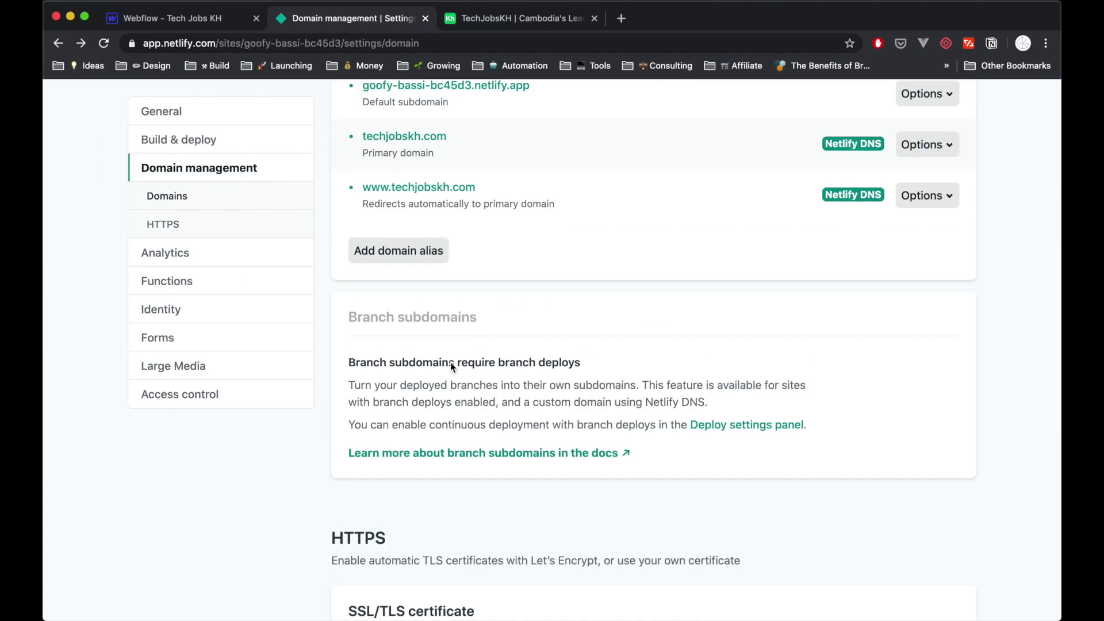
scroll(450, 362, down, 9)
scroll(567, 361, up, 2)
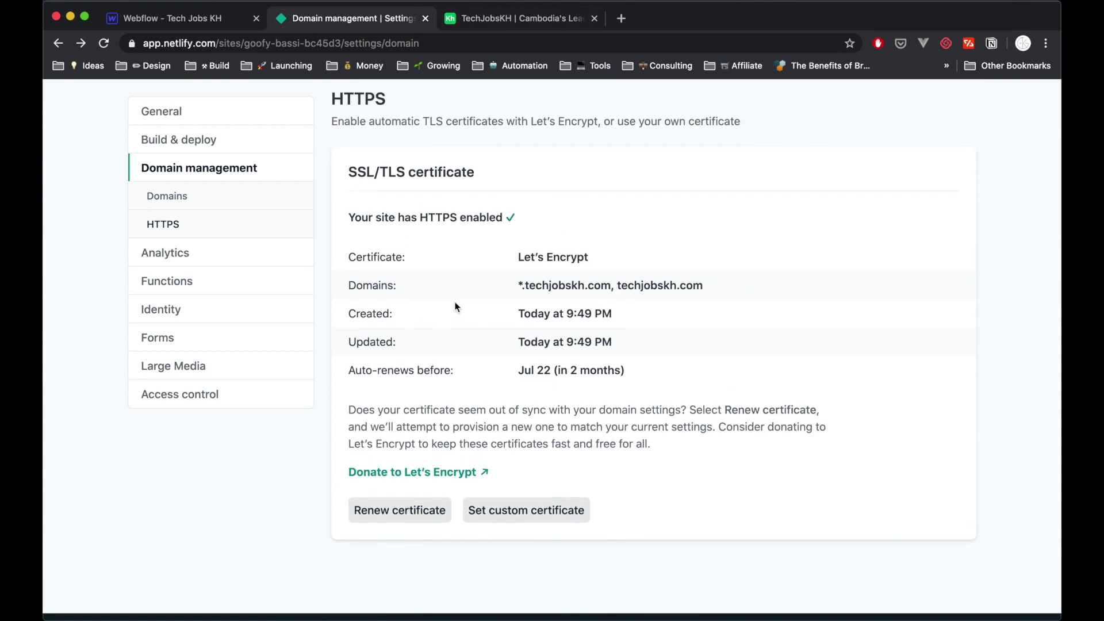
Check the live TechJobsKH homepage, then go to the team's Sites list.
click(536, 21)
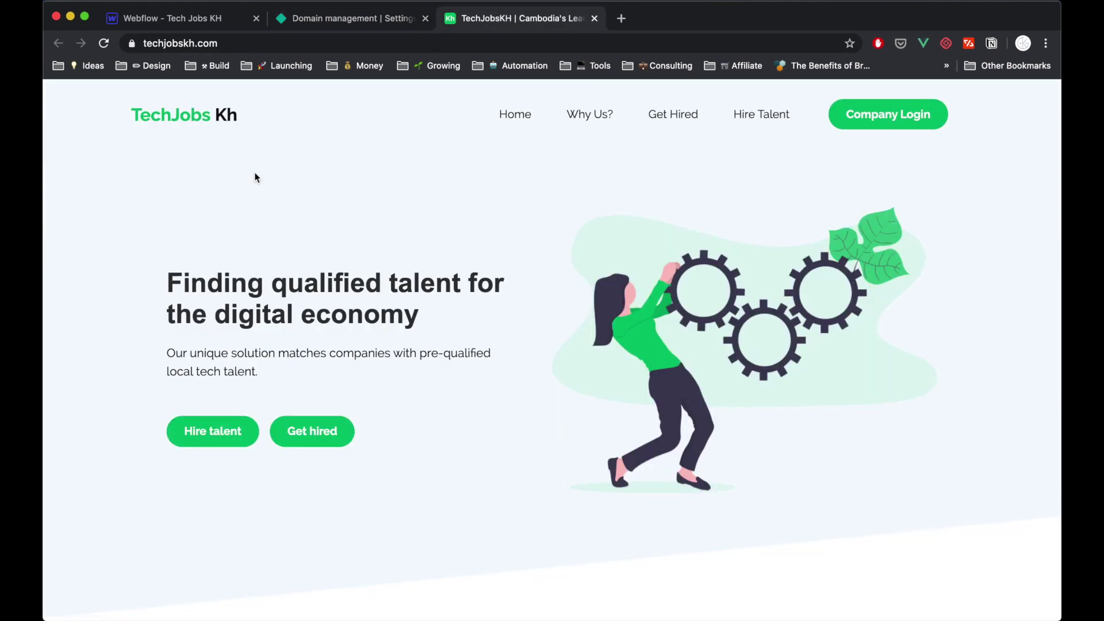
click(353, 15)
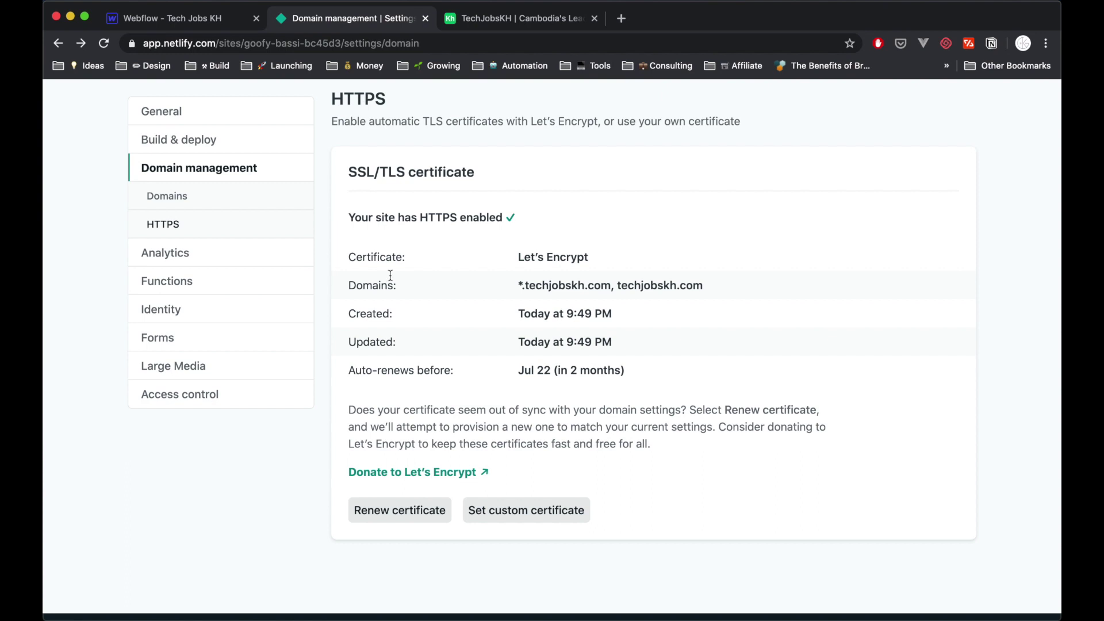
scroll(617, 215, up, 10)
scroll(617, 215, up, 3)
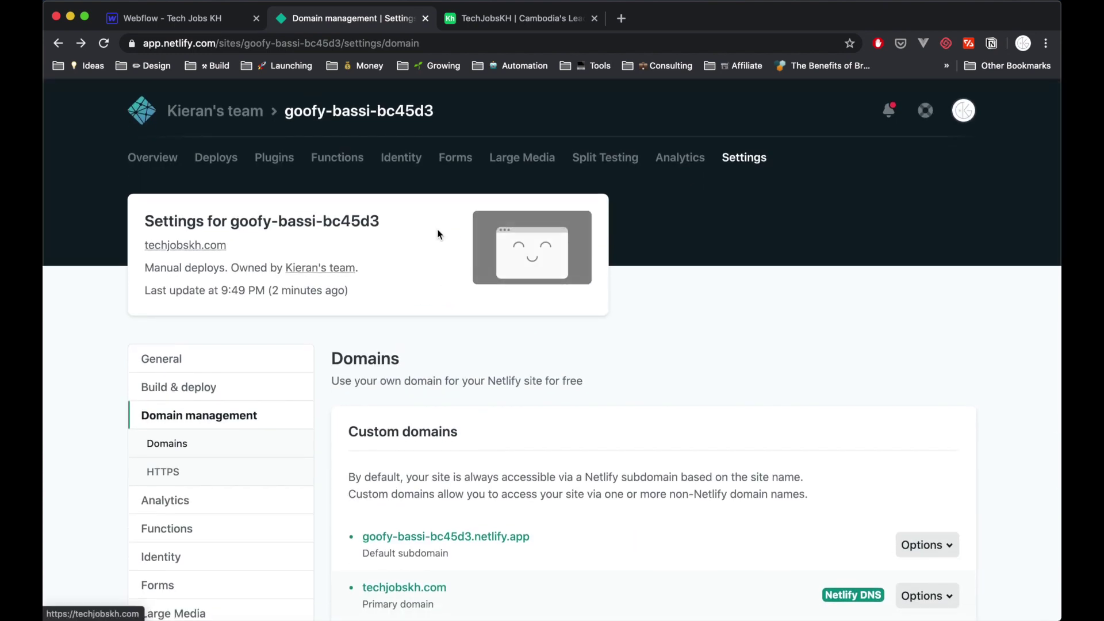
click(202, 173)
click(212, 121)
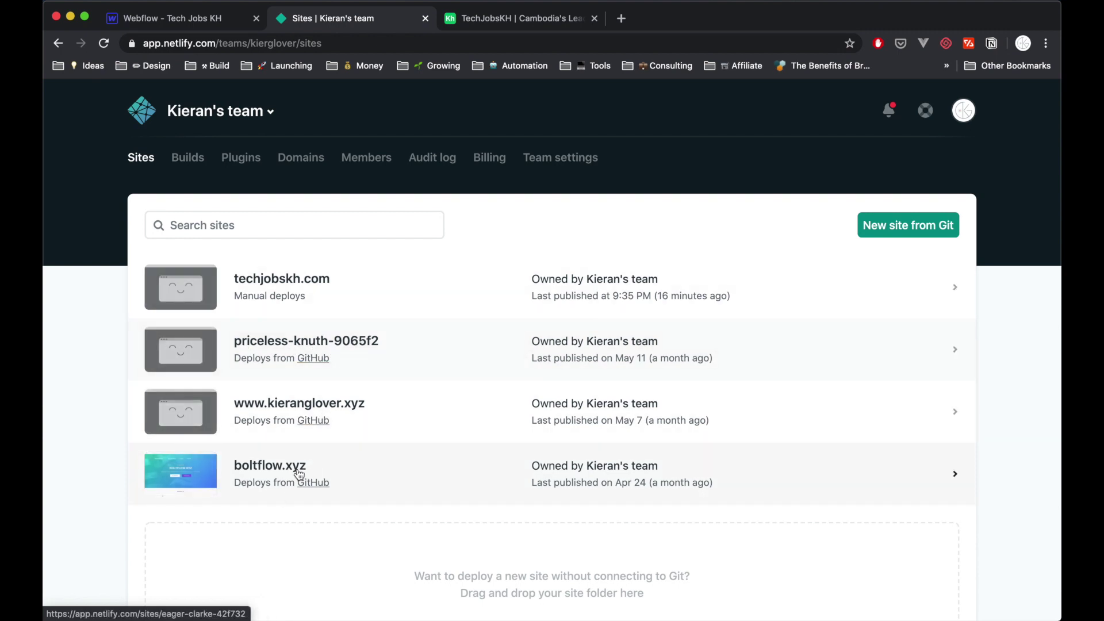
scroll(301, 451, down, 2)
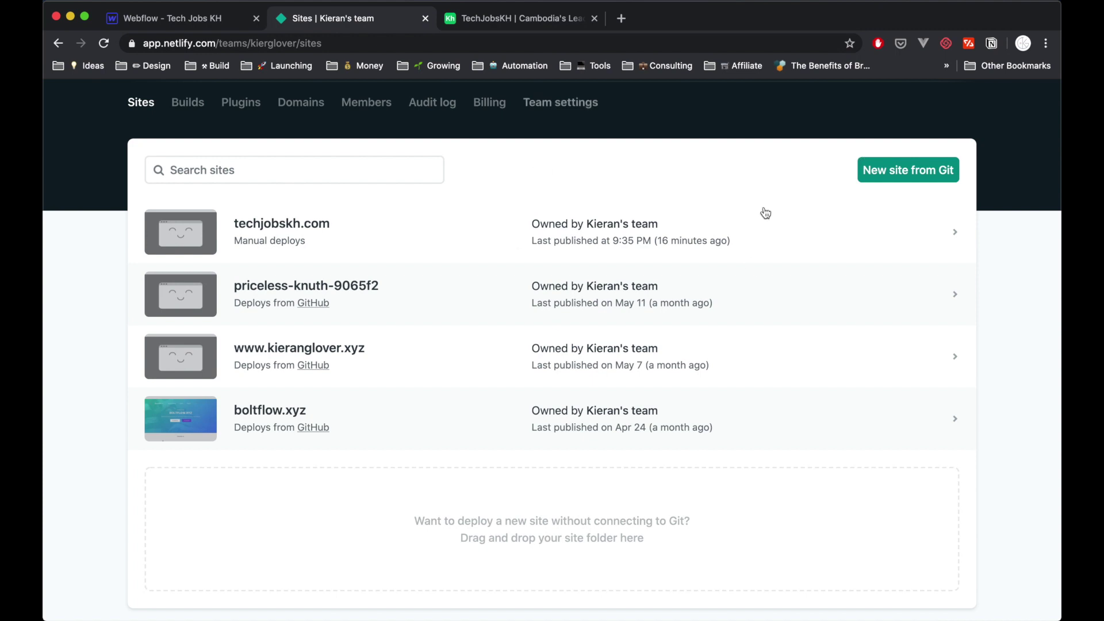
scroll(423, 142, up, 2)
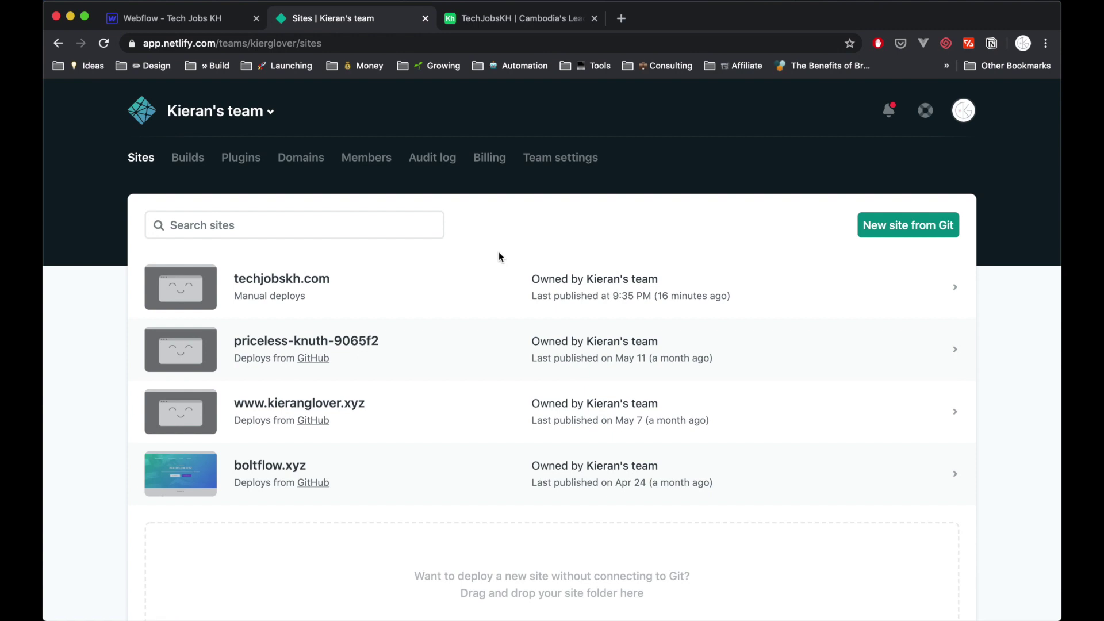
key(ctrl+Tab)
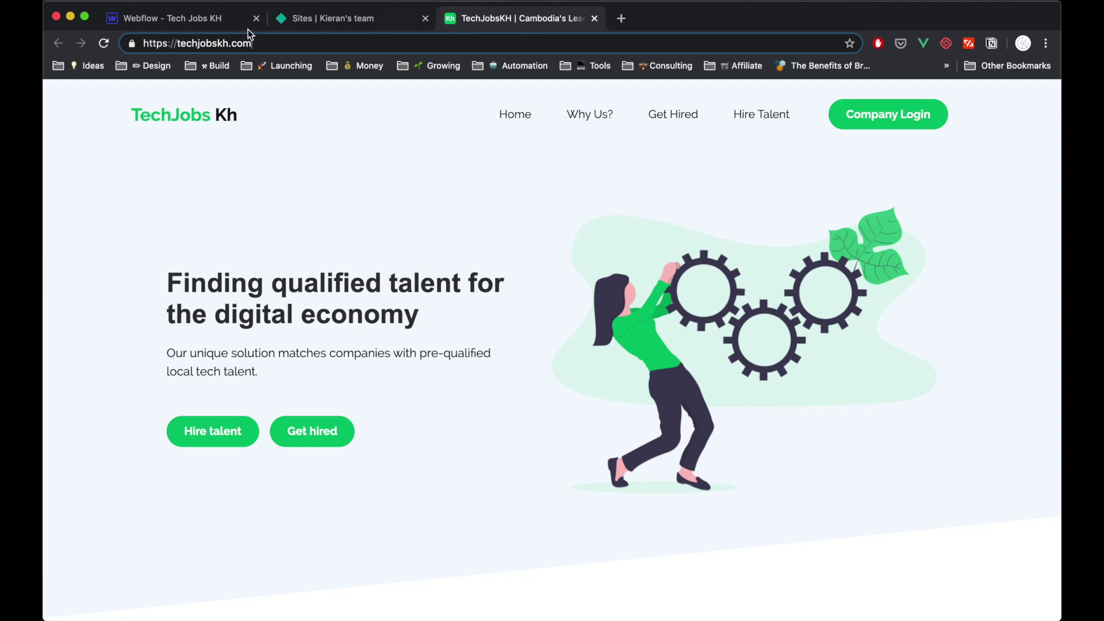
Back in Webflow, dismiss the Export Code dialog and view the Ecommerce site hosting plans.
key(ctrl+Tab)
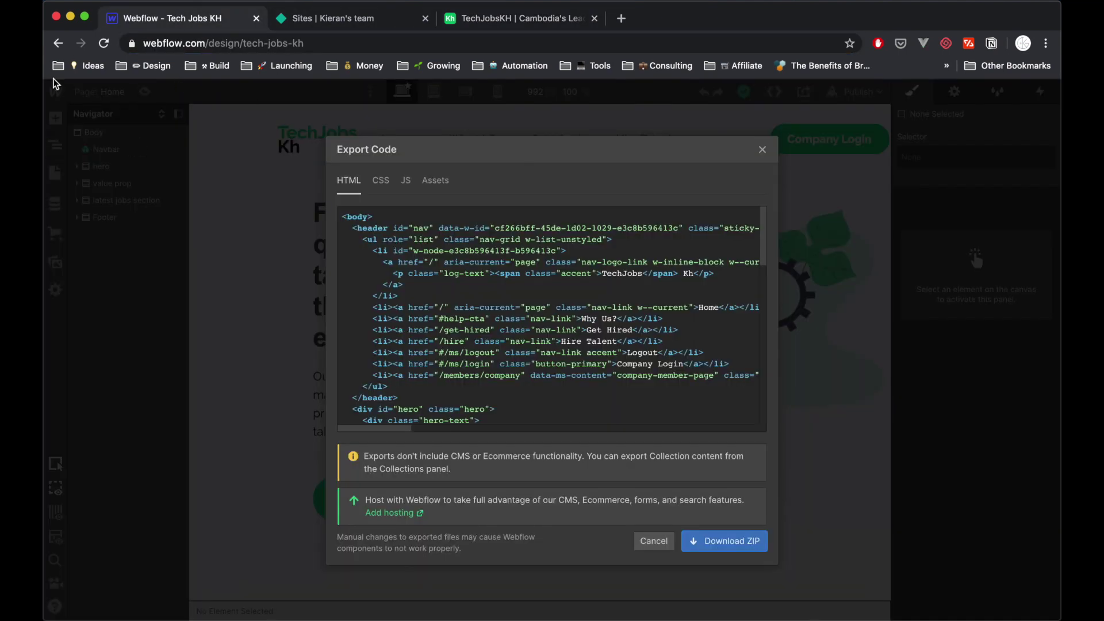
key(Escape)
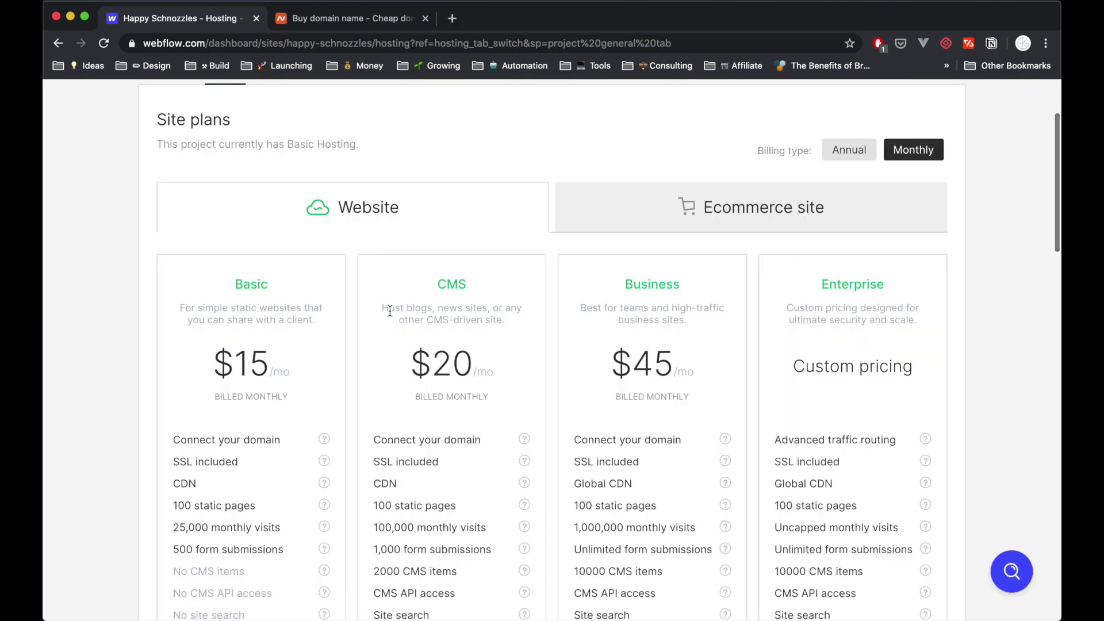
scroll(311, 152, down, 2)
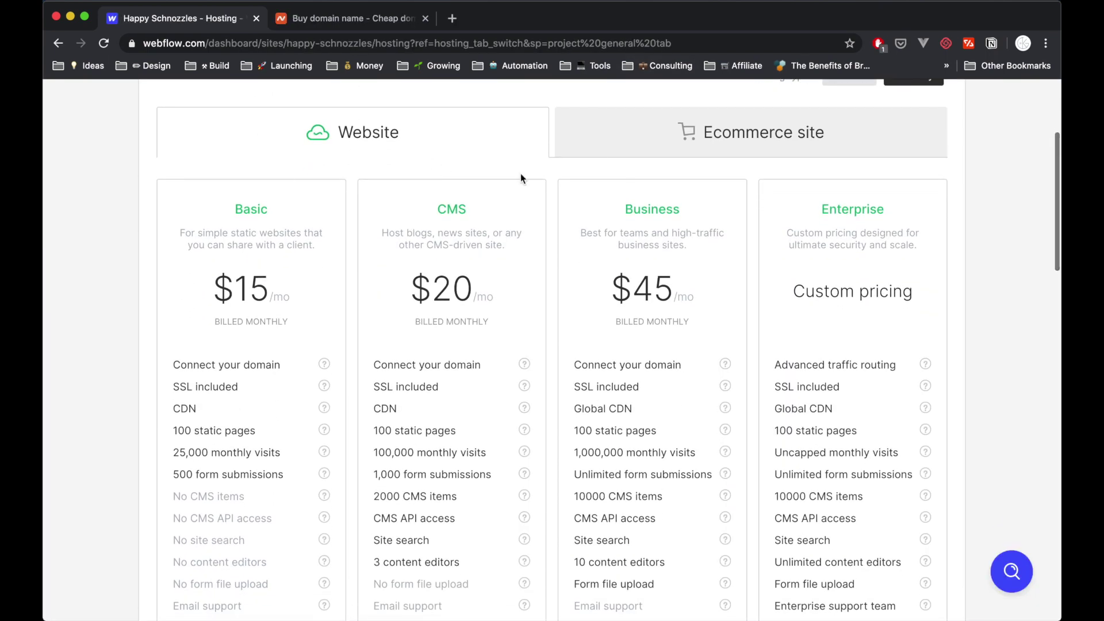
click(699, 136)
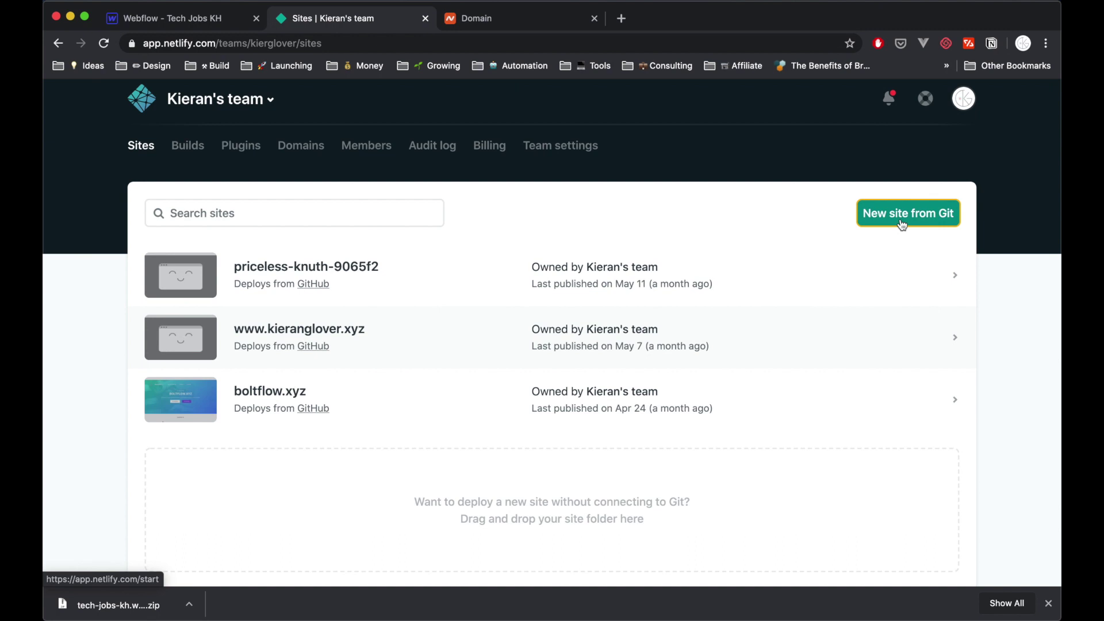